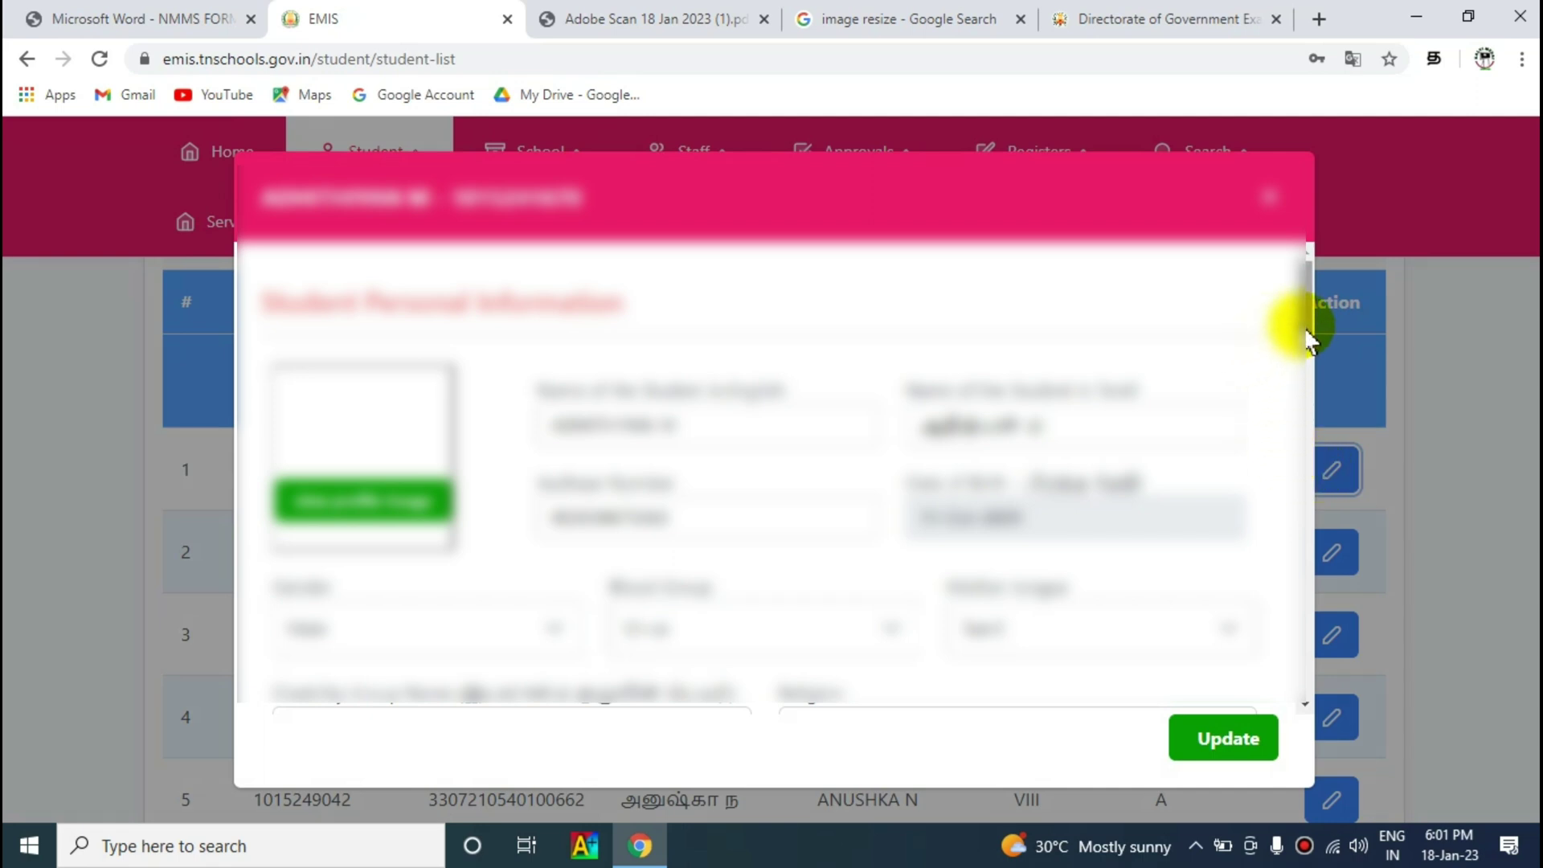
Step: Review the student's personal and academic information in the EMIS record, and close the record without updating it
{"action": "left_click_drag", "start_coordinate": [1308, 337], "coordinate": [1312, 561]}
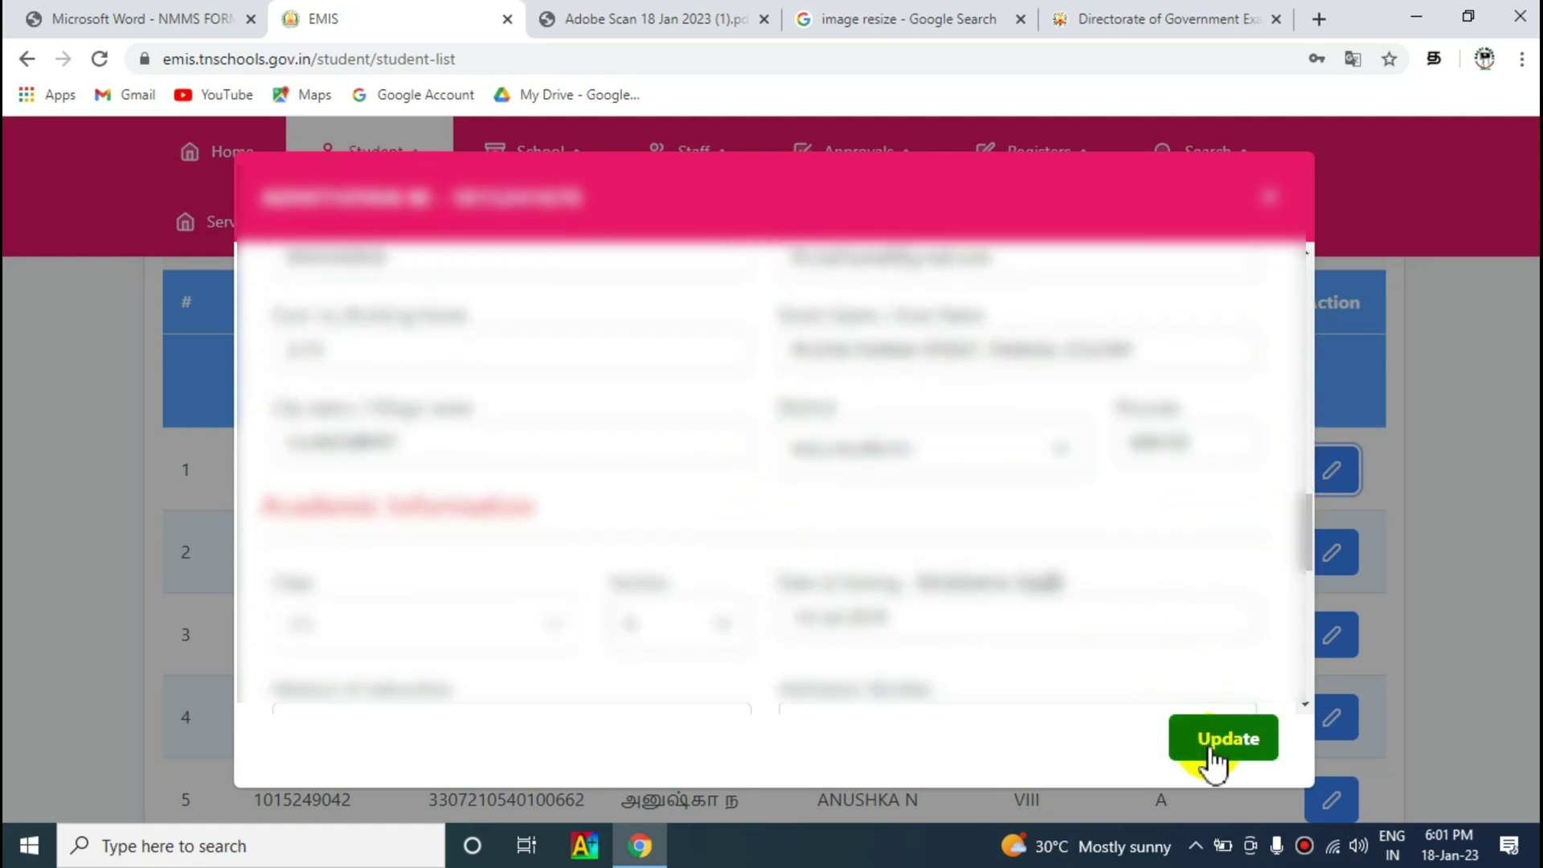
{"action": "left_click", "coordinate": [1270, 198]}
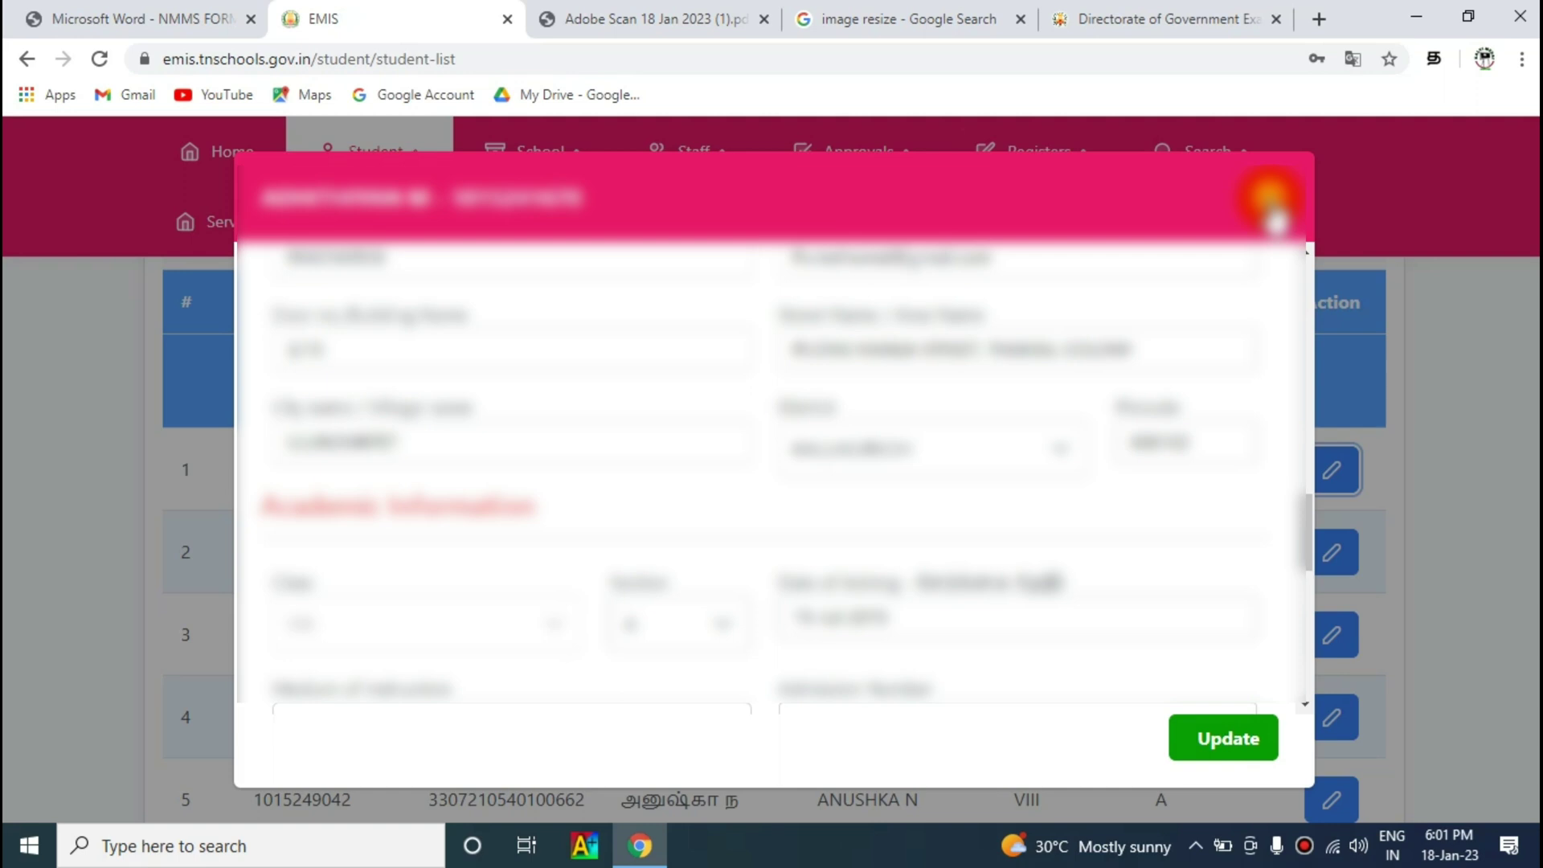
{"action": "left_click", "coordinate": [1272, 207]}
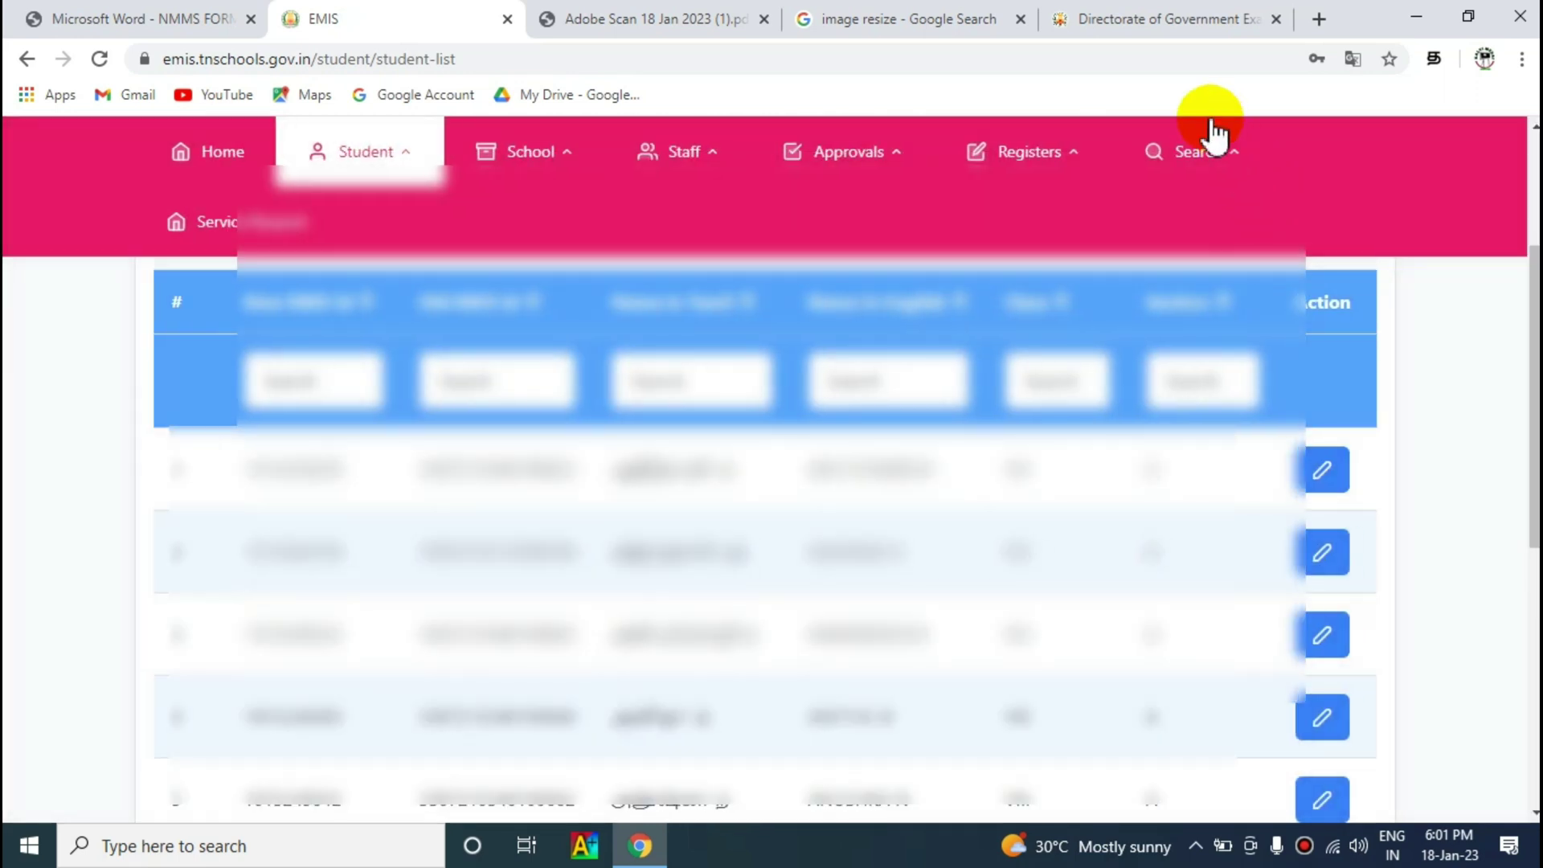
Step: Look through the blank NMMS application form PDF and the scanned, filled-in student application
{"action": "left_click", "coordinate": [128, 24]}
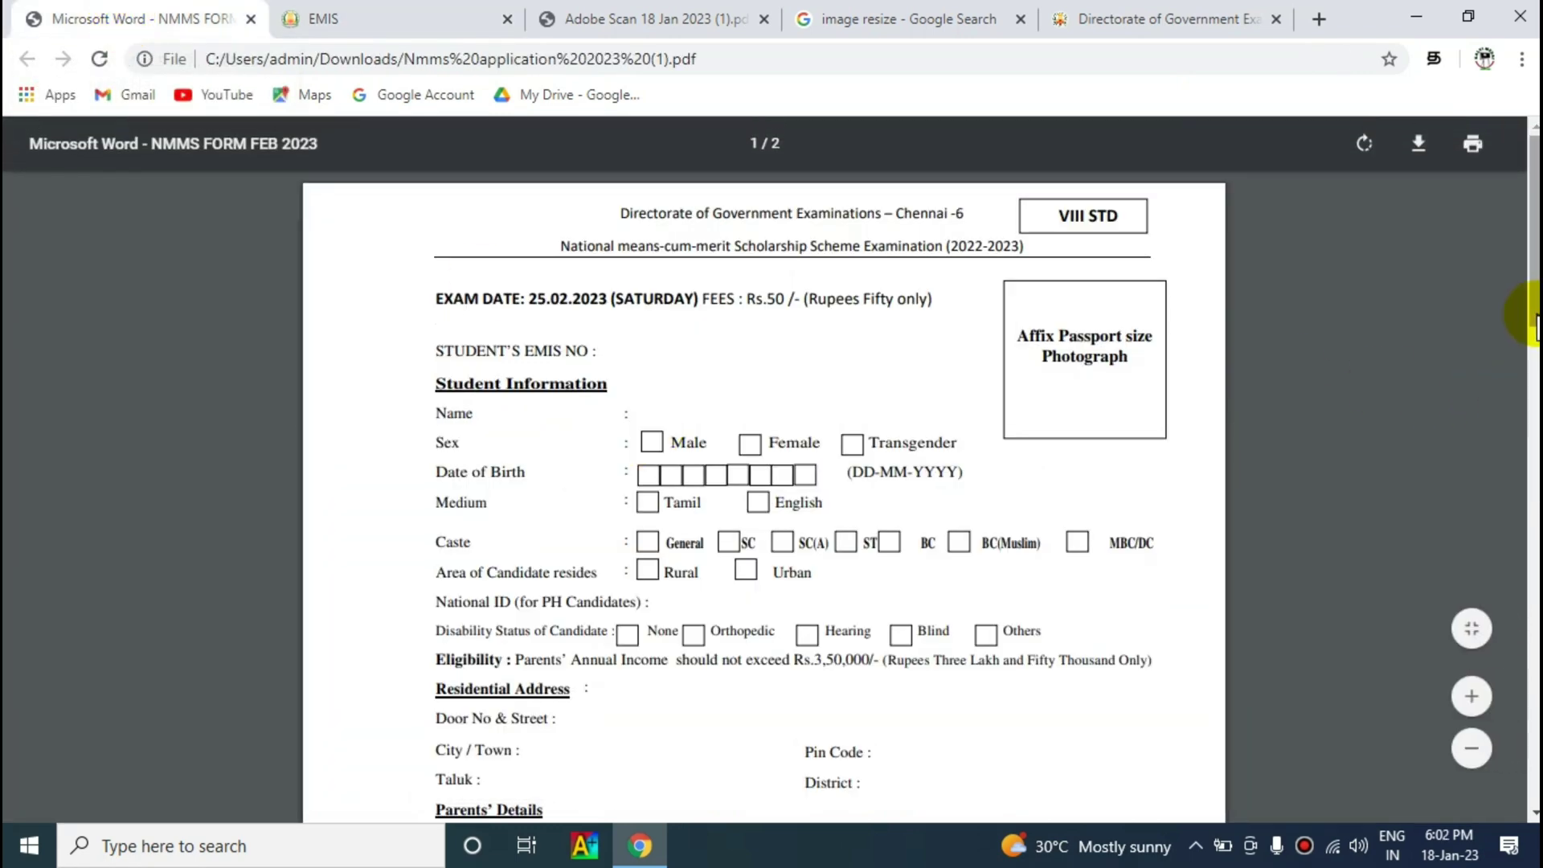
{"action": "left_click_drag", "start_coordinate": [1533, 326], "coordinate": [1523, 723]}
{"action": "left_click", "coordinate": [651, 19]}
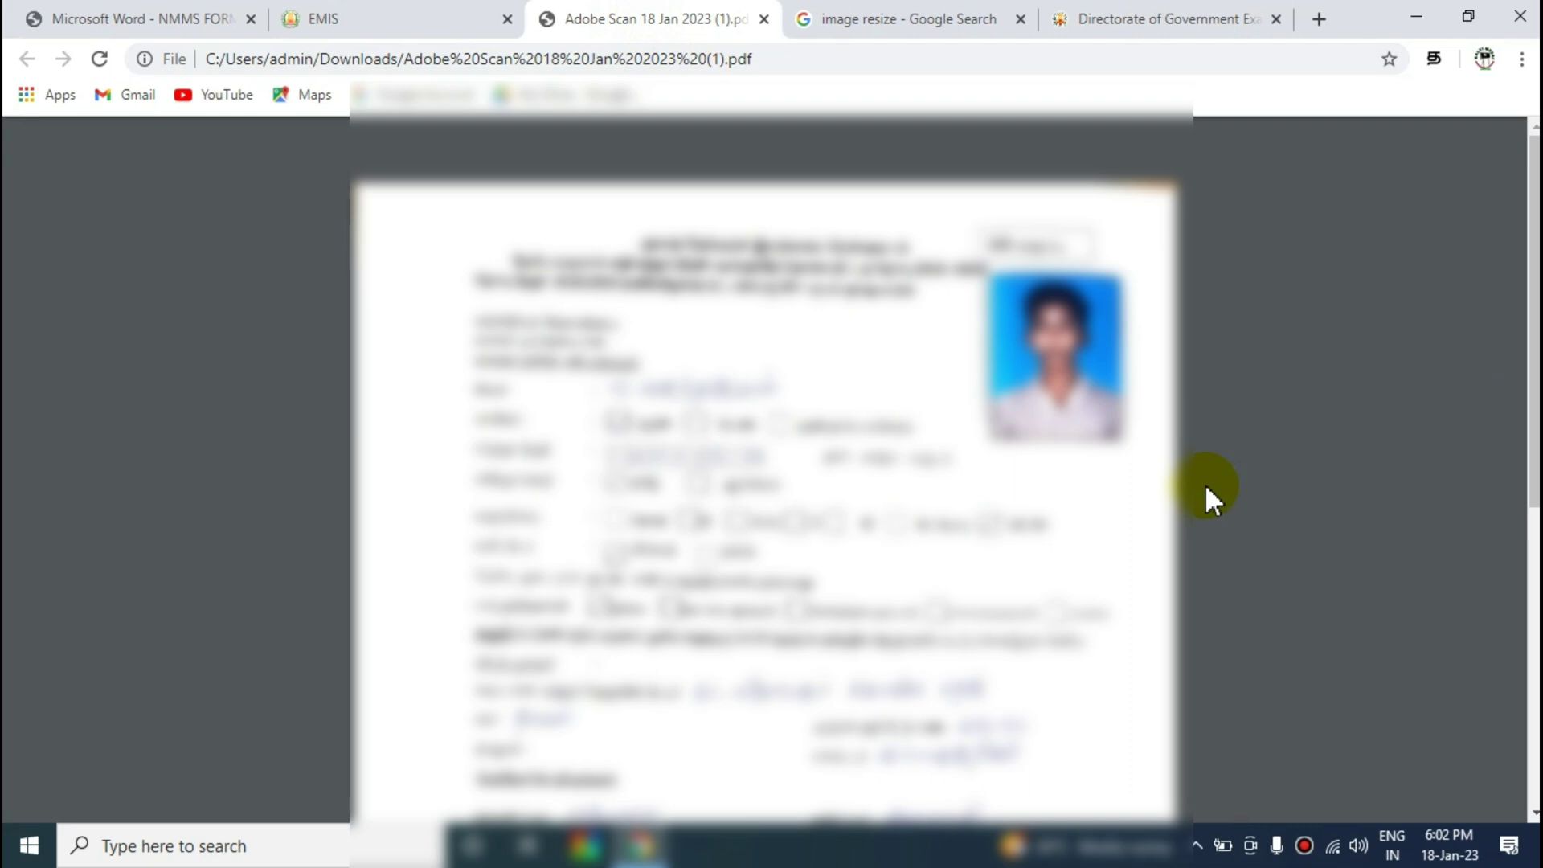
Step: Open School Registration (for exams) in the DGE school and educational offices portal, and try to check the school's prefilled UDISE code and password
{"action": "left_click", "coordinate": [1155, 23]}
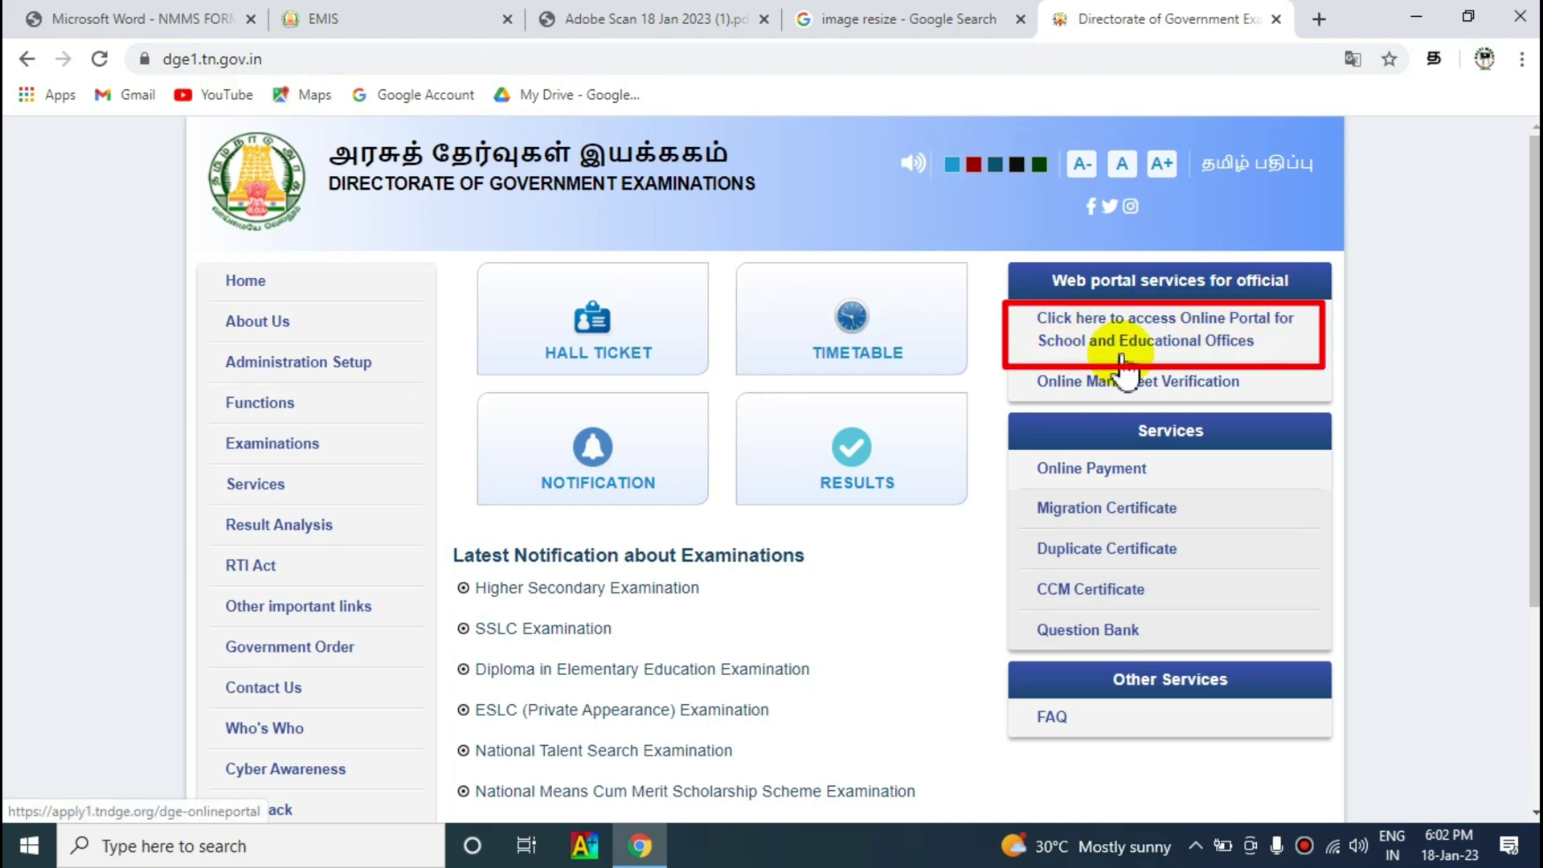
{"action": "left_click", "coordinate": [1180, 339]}
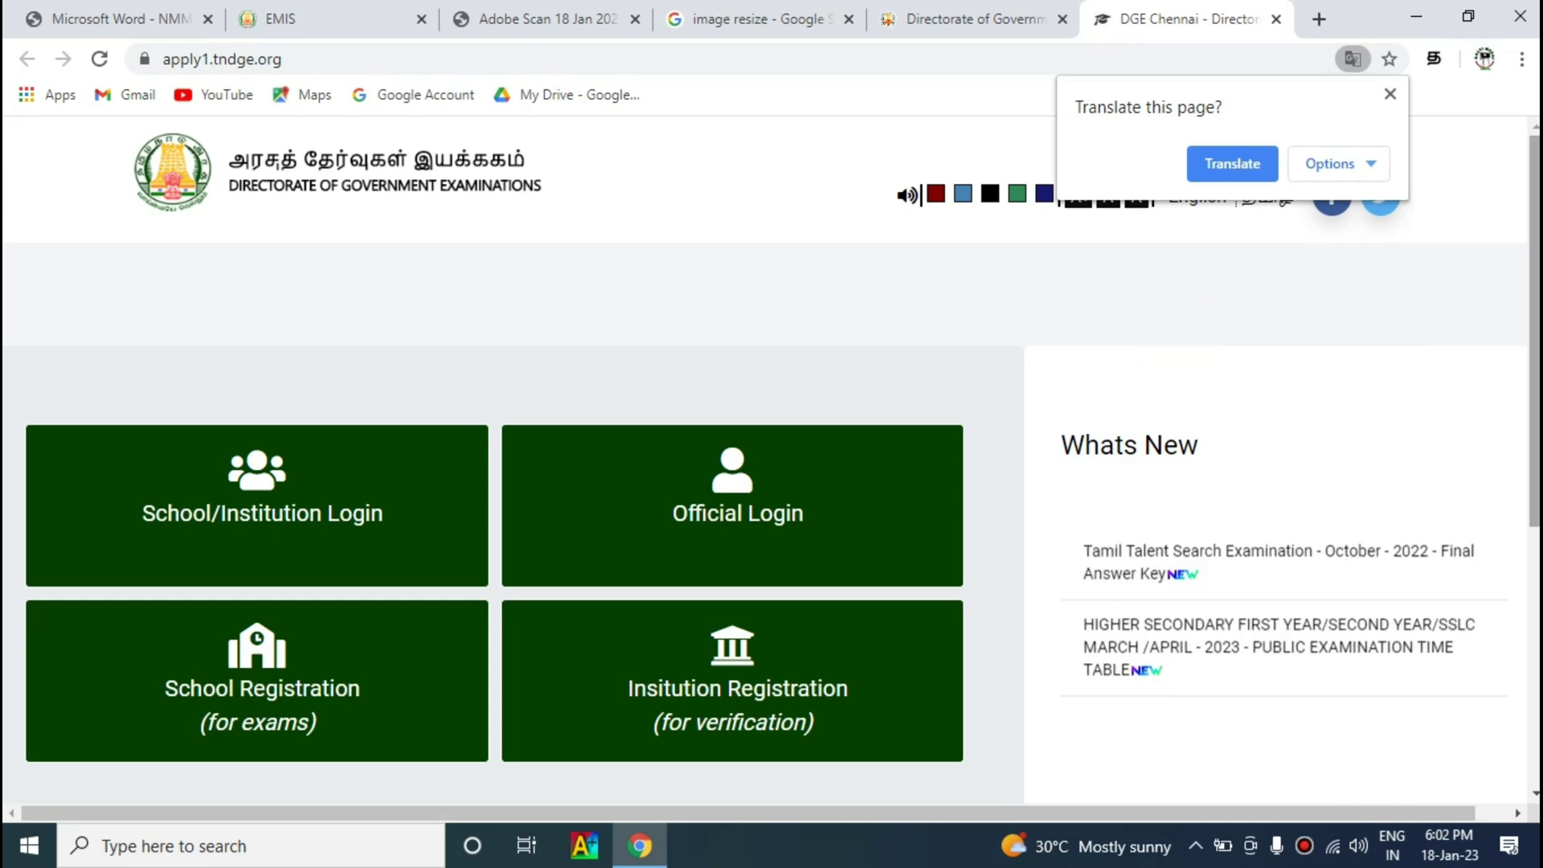
{"action": "scroll", "coordinate": [297, 535], "scroll_direction": "down", "scroll_amount": 2}
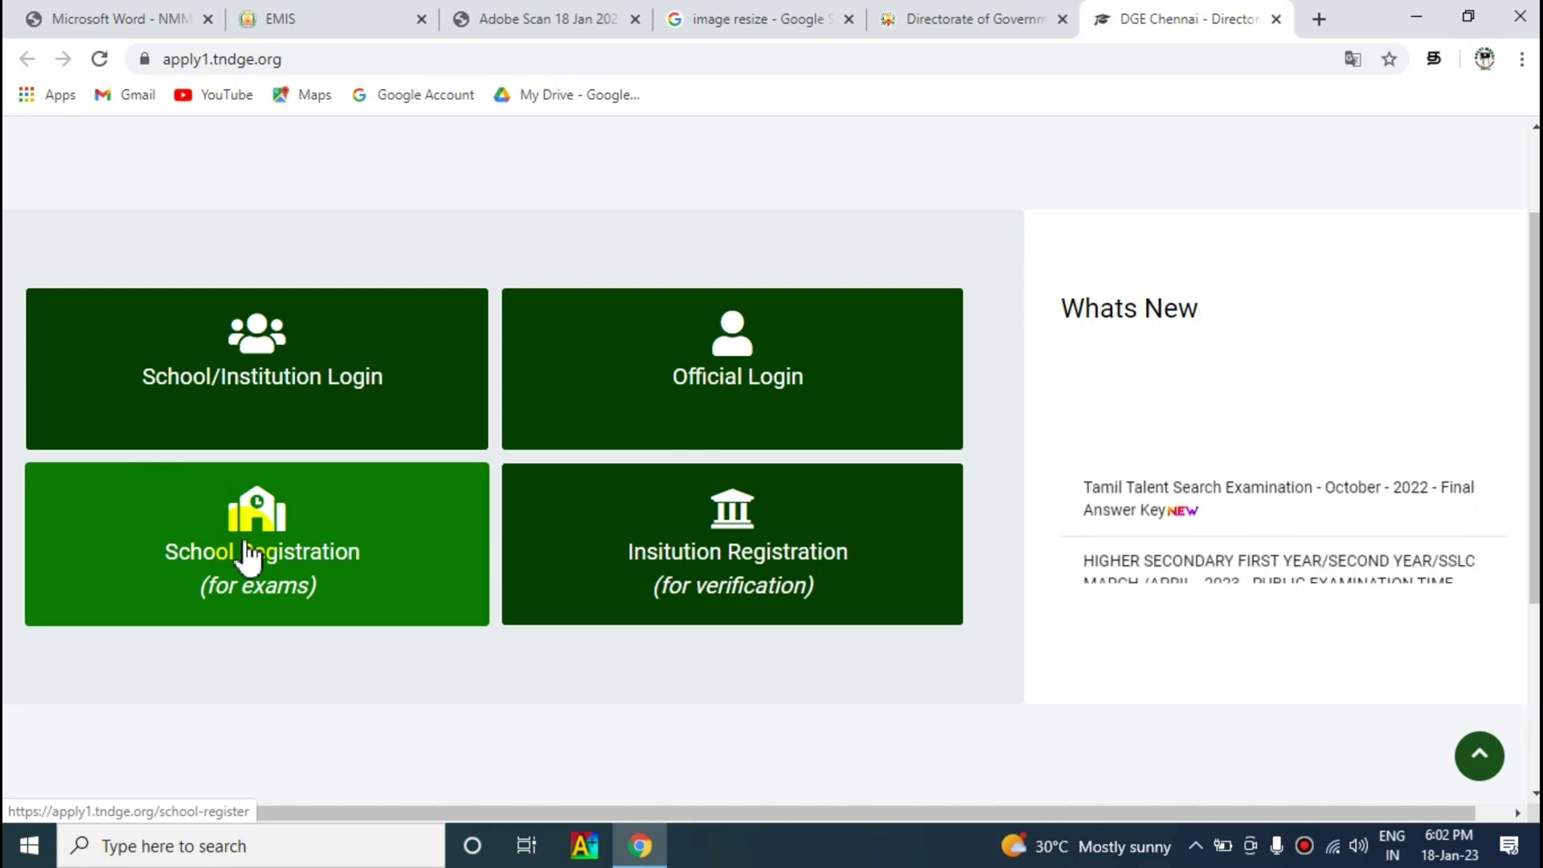
{"action": "left_click", "coordinate": [295, 568]}
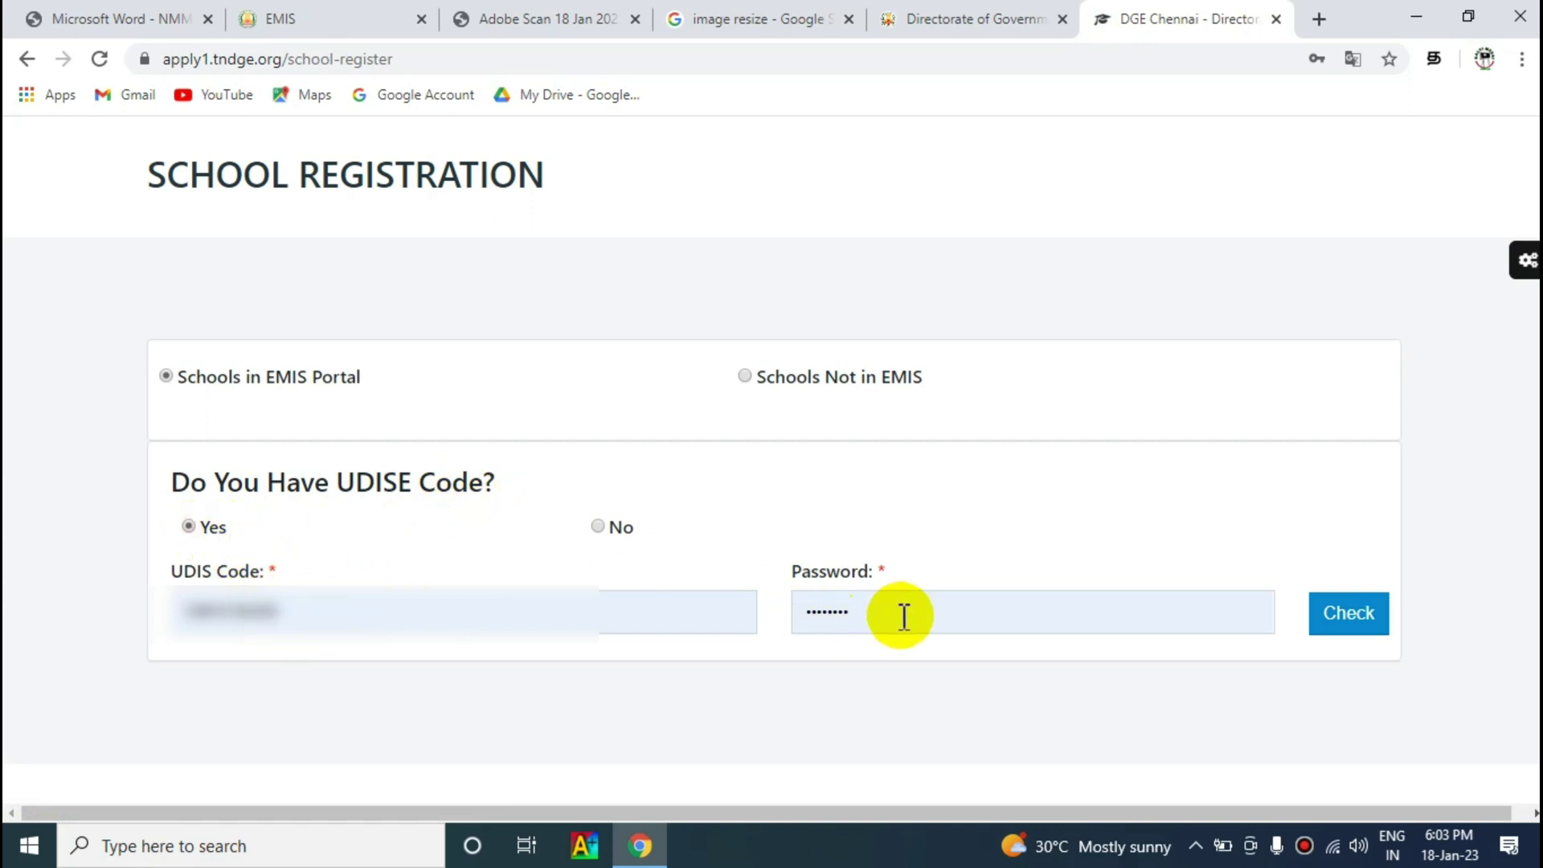
{"action": "left_click", "coordinate": [1347, 619]}
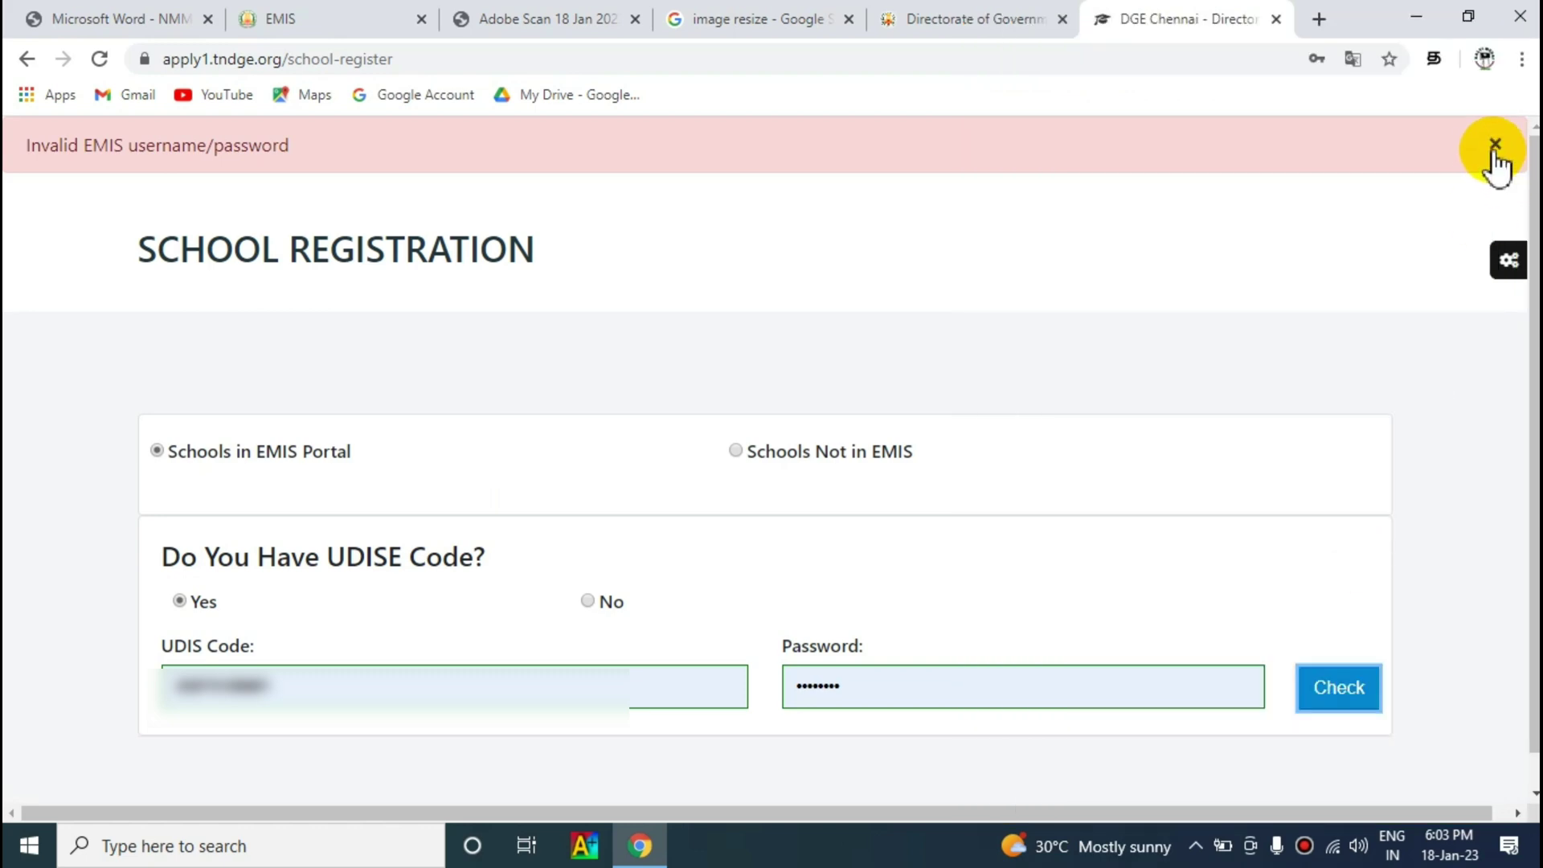
{"action": "left_click", "coordinate": [1495, 144]}
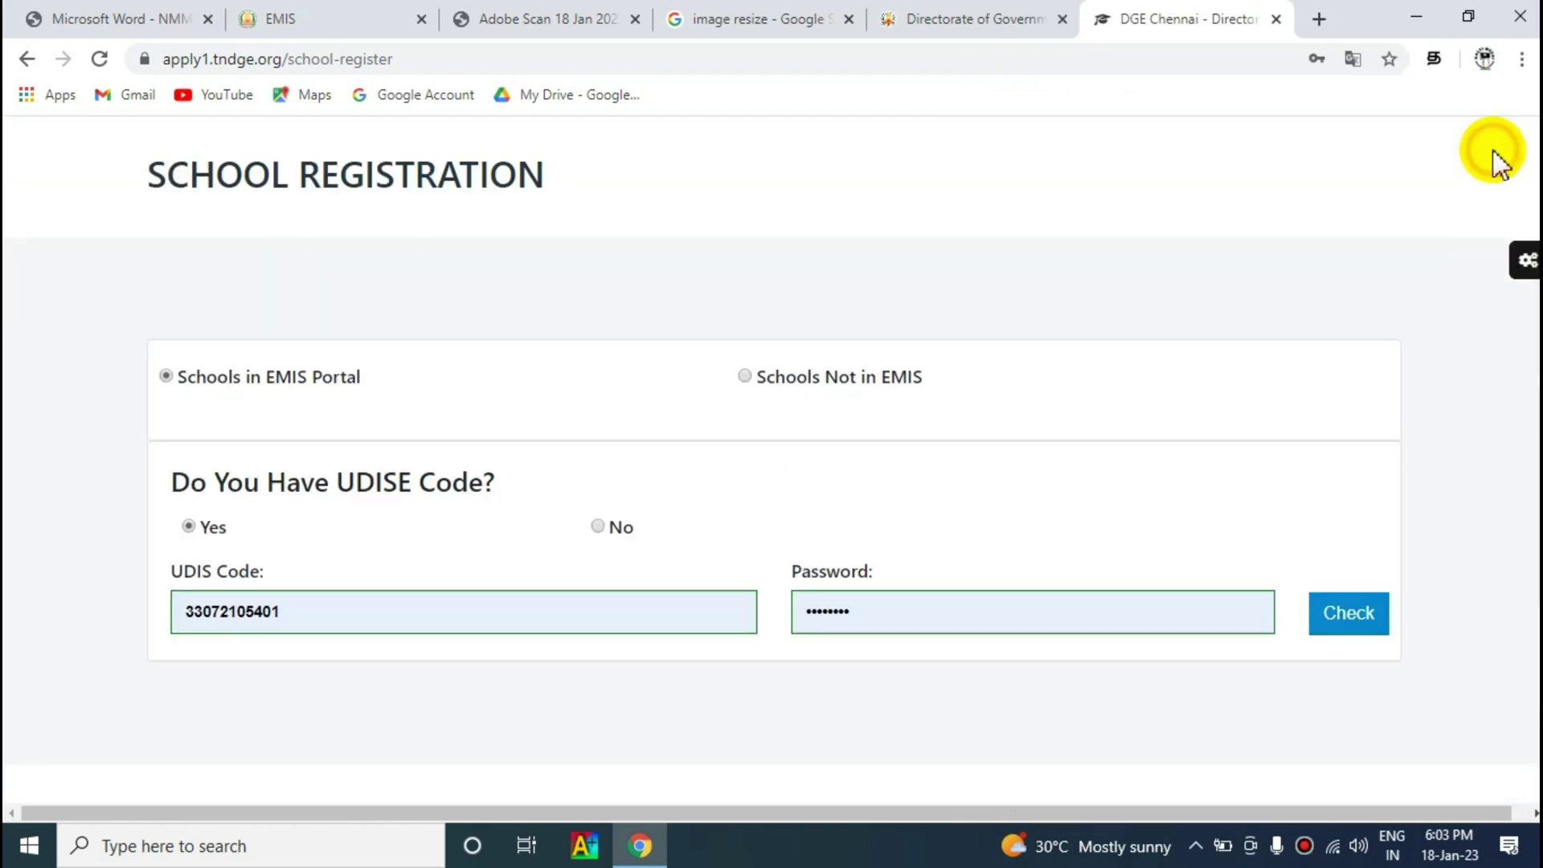
Step: Reopen the DGE online portal's School/Institution Login and request a forgotten-password OTP for the prefilled username, answering the captcha with 30
{"action": "left_click", "coordinate": [962, 22]}
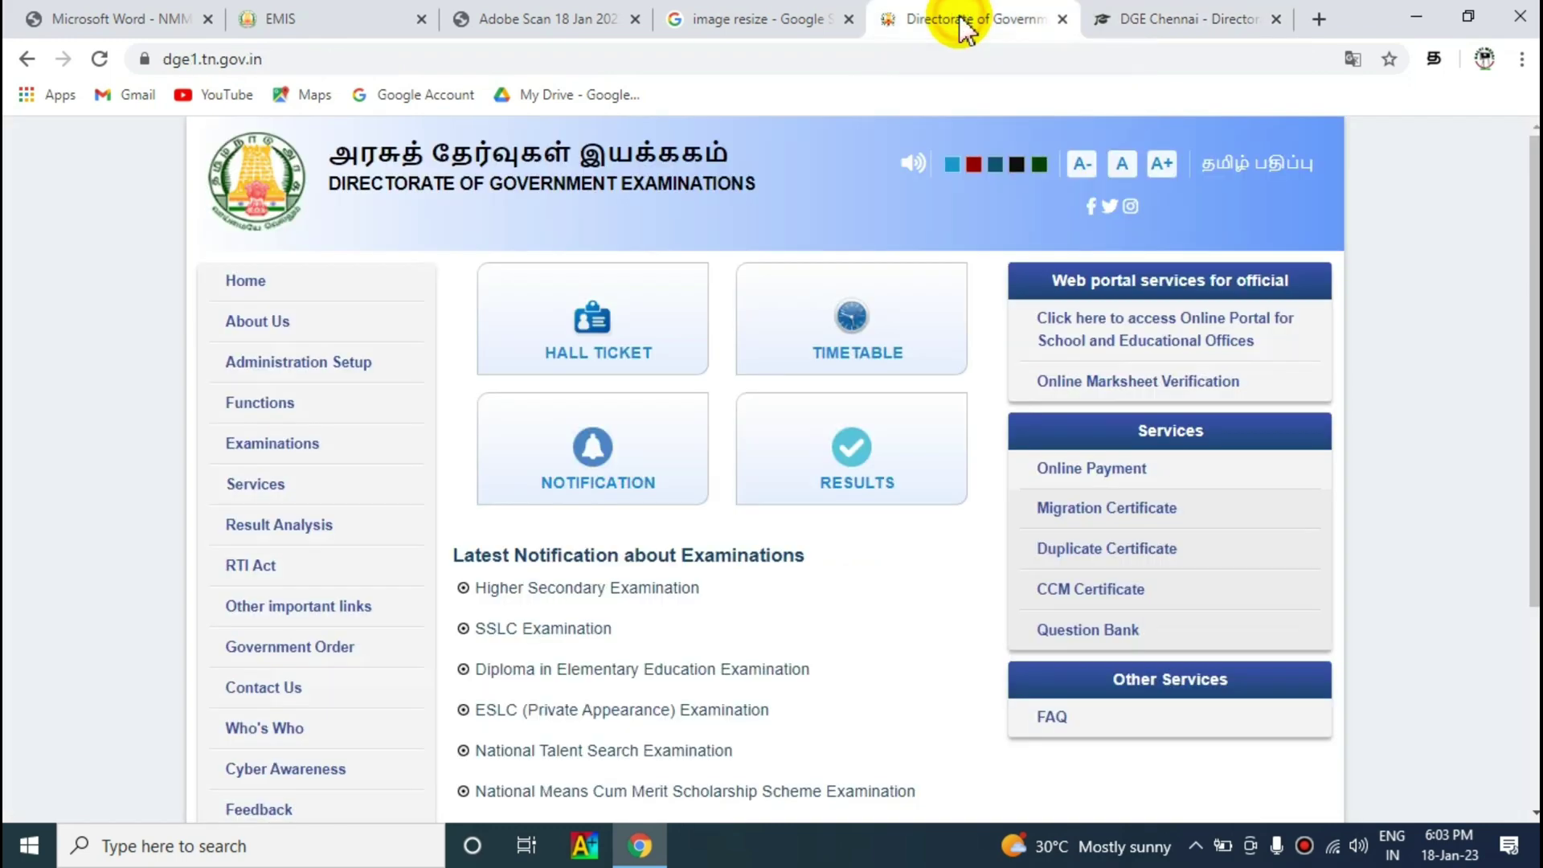
{"action": "left_click", "coordinate": [1141, 331]}
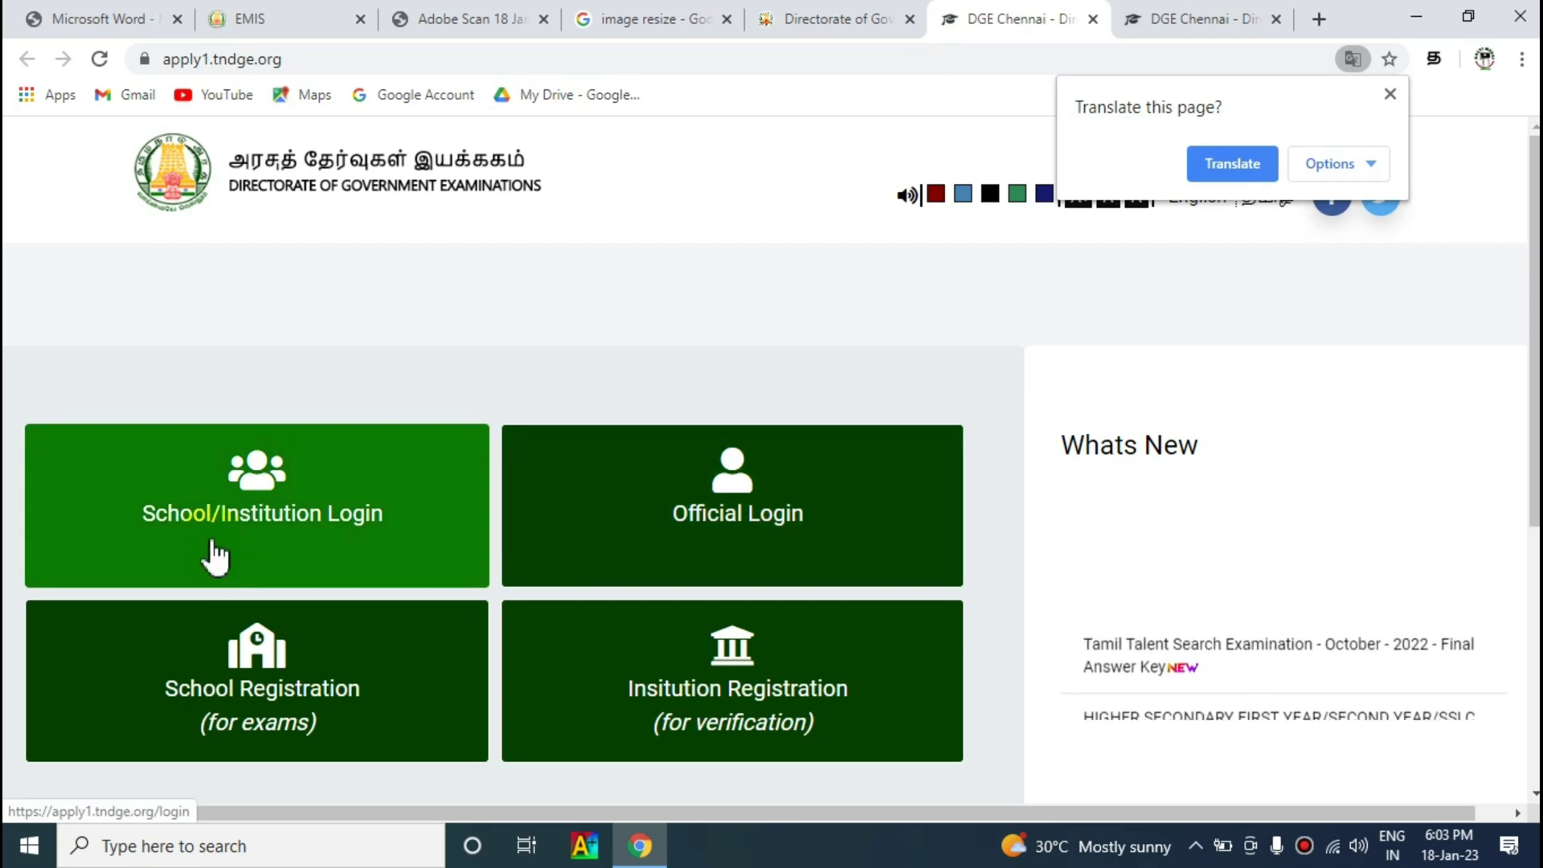
{"action": "left_click", "coordinate": [293, 537]}
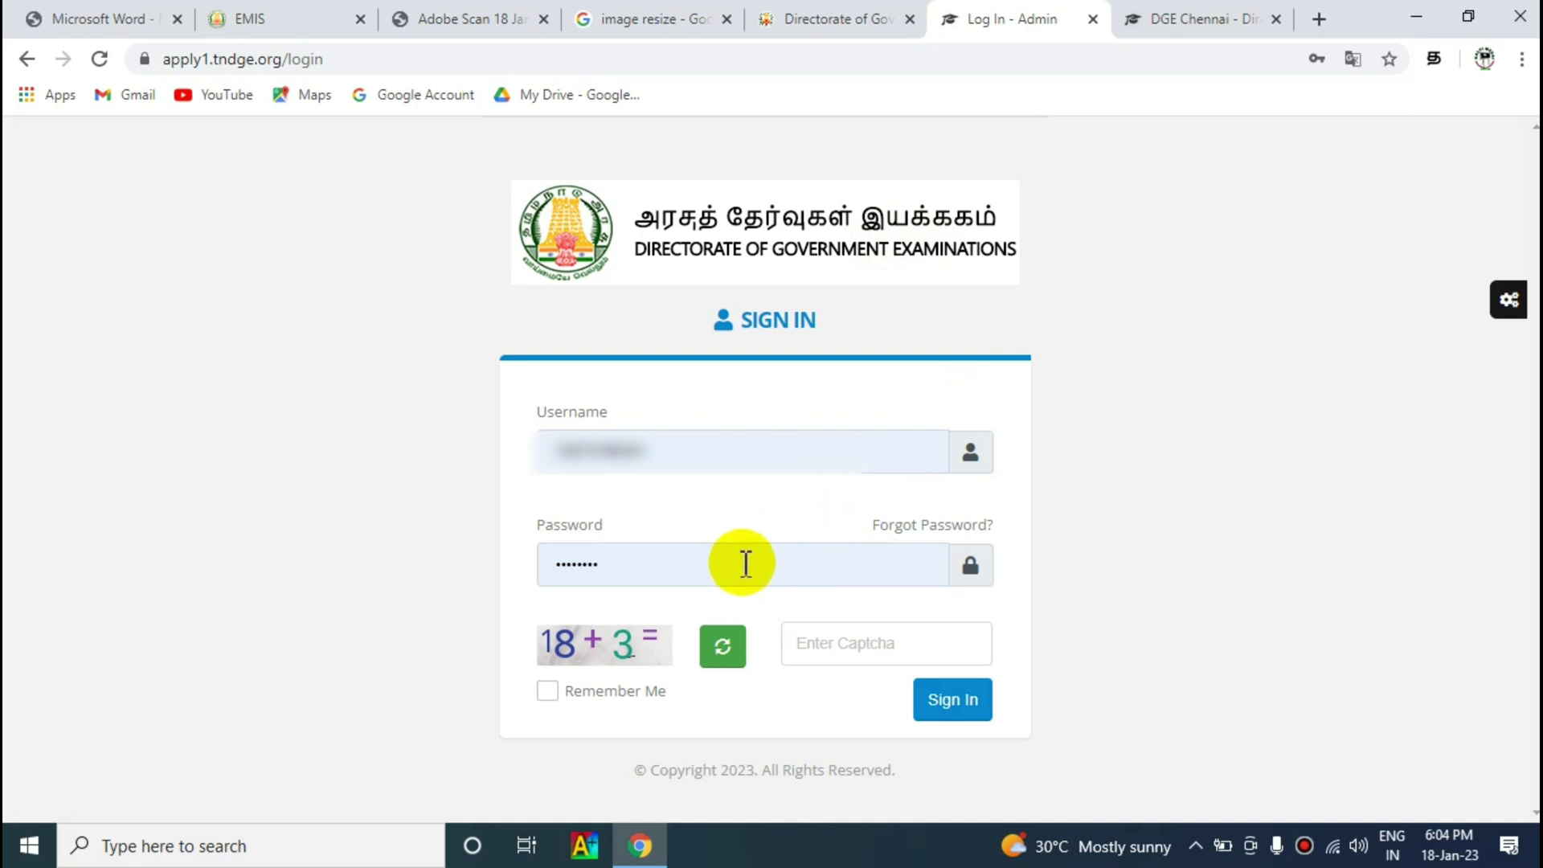
{"action": "left_click", "coordinate": [947, 531]}
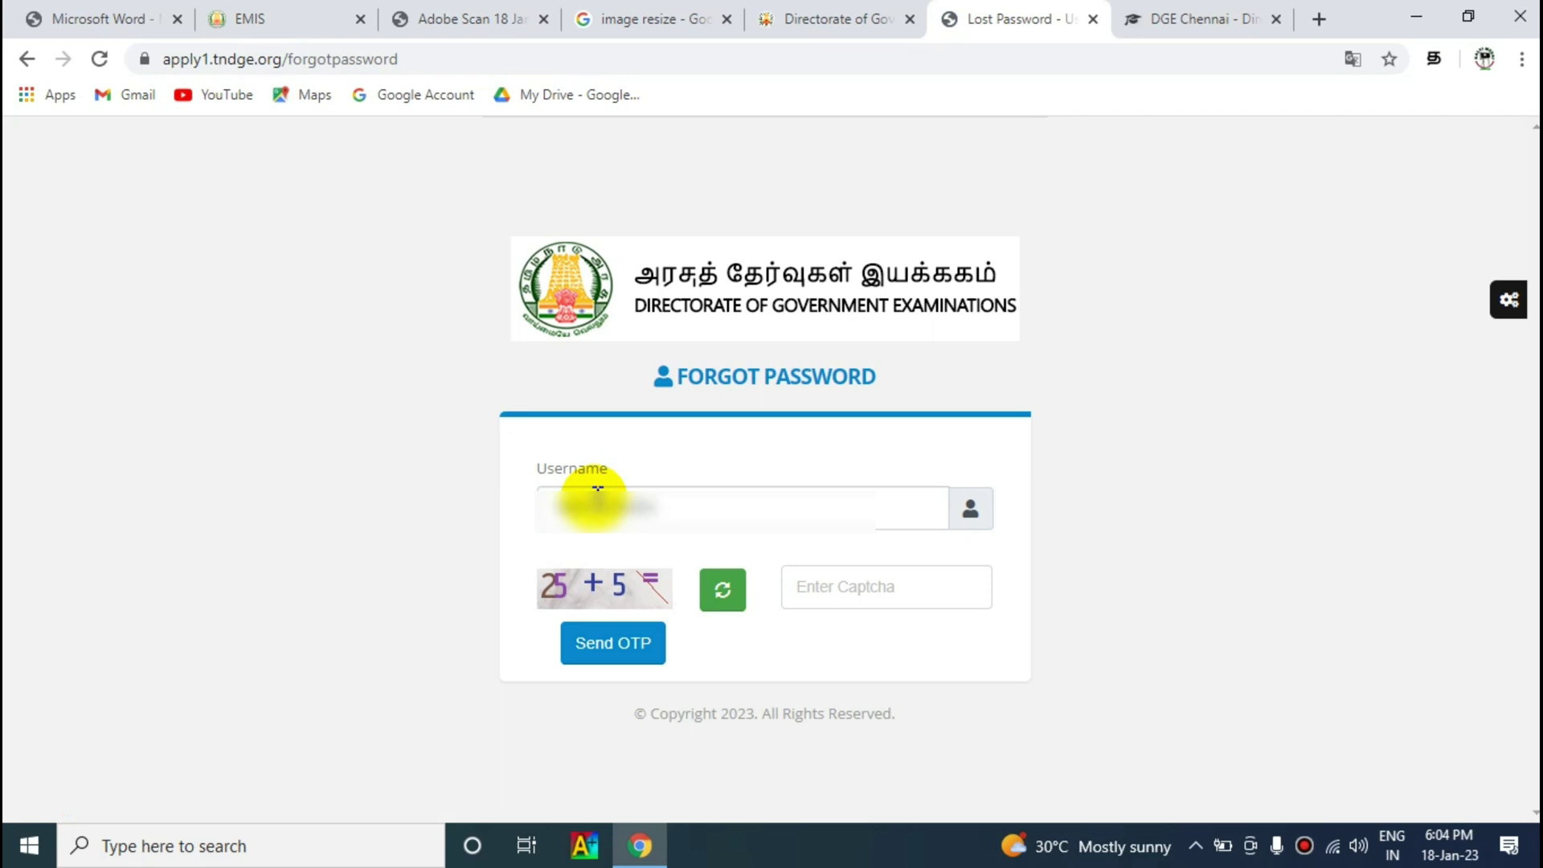
{"action": "left_click", "coordinate": [808, 591]}
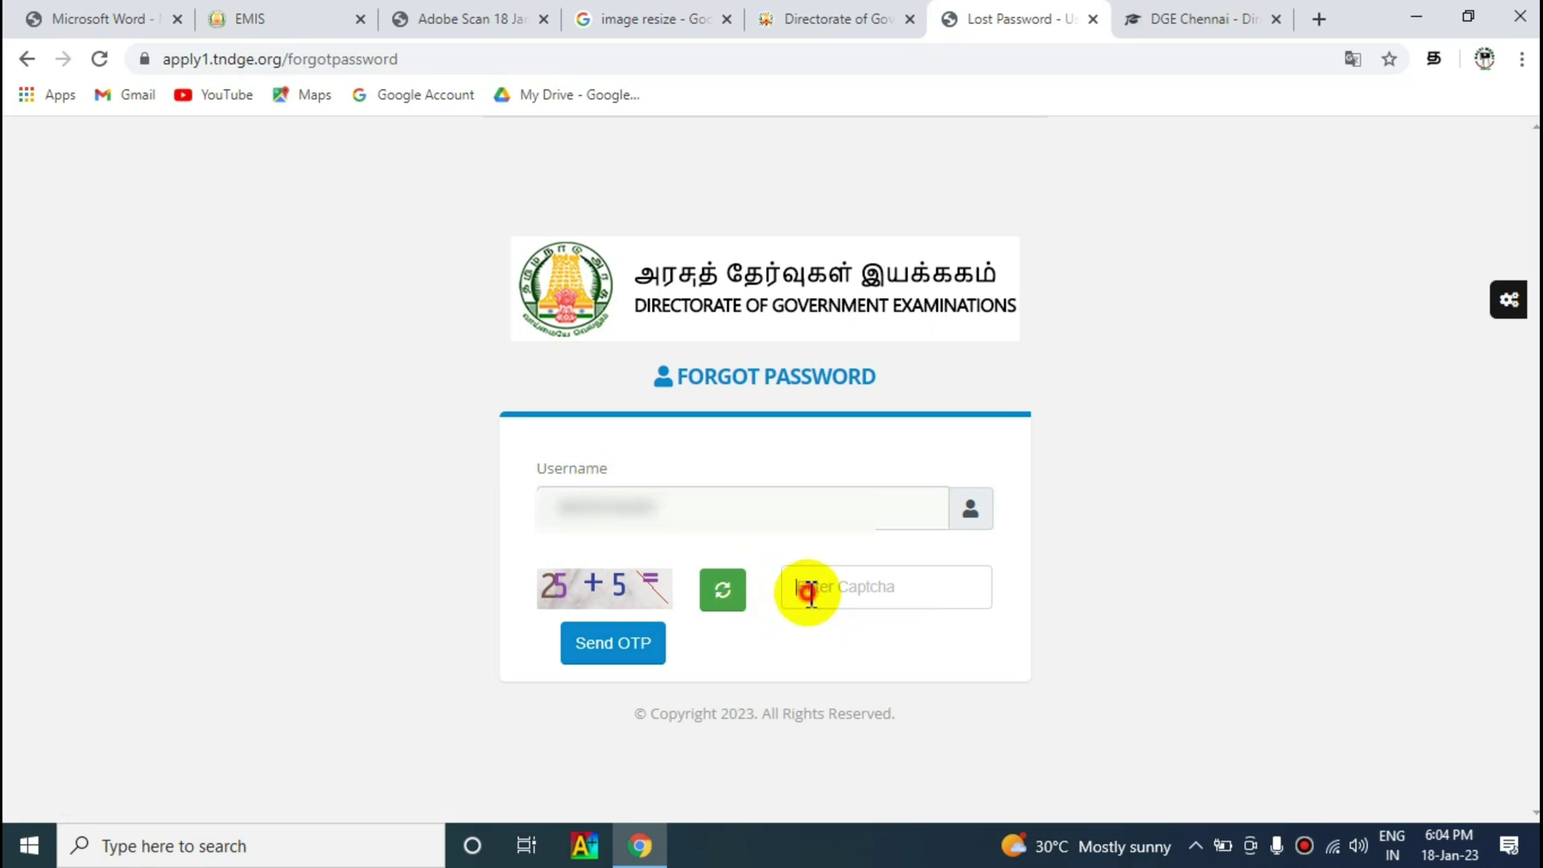
{"action": "type", "text": "30"}
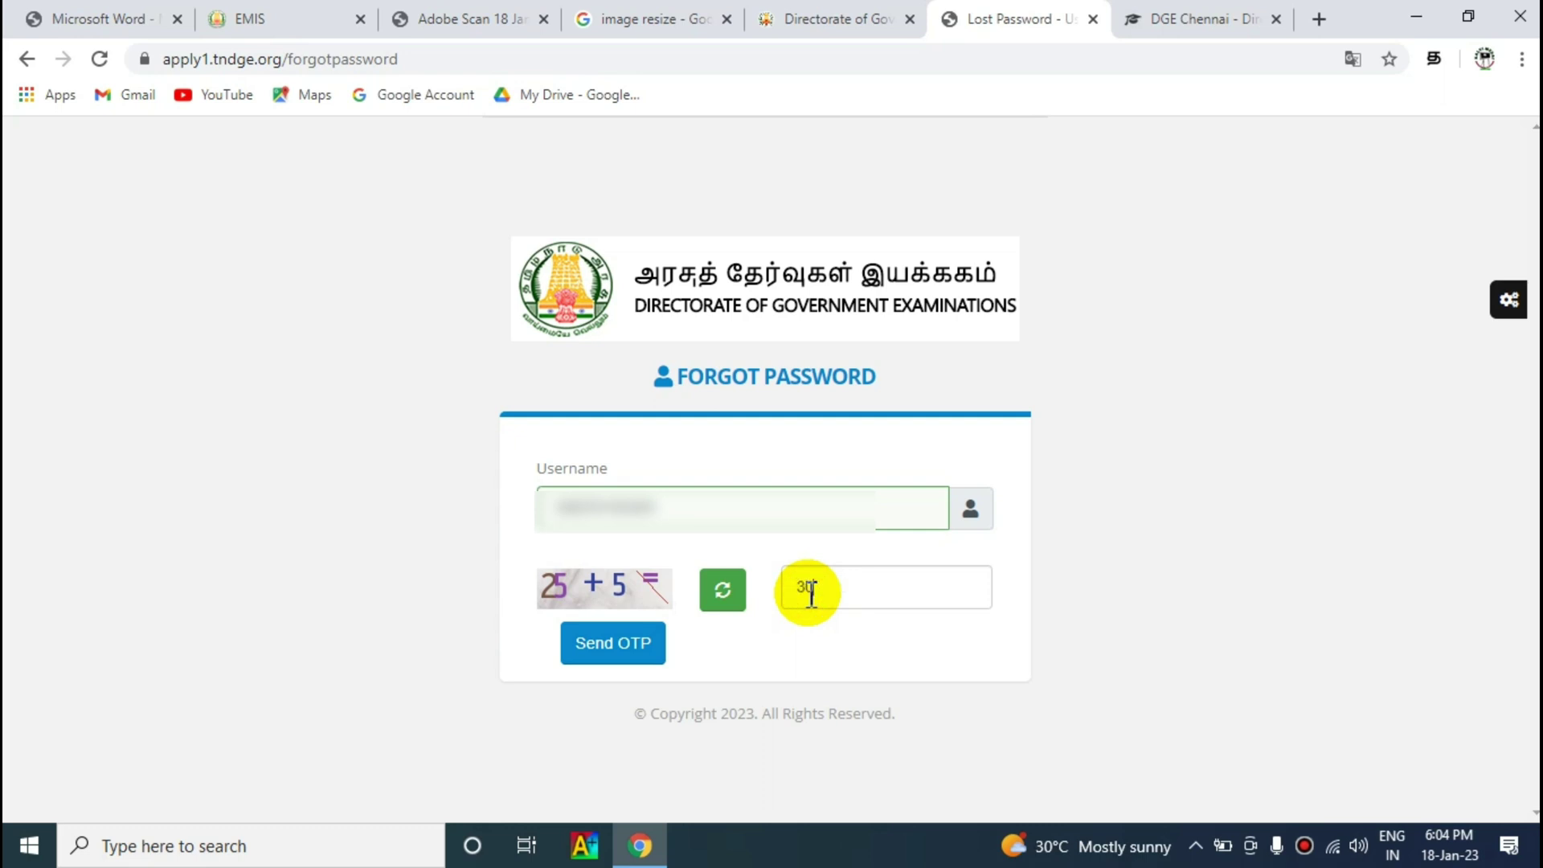
{"action": "left_click", "coordinate": [588, 649]}
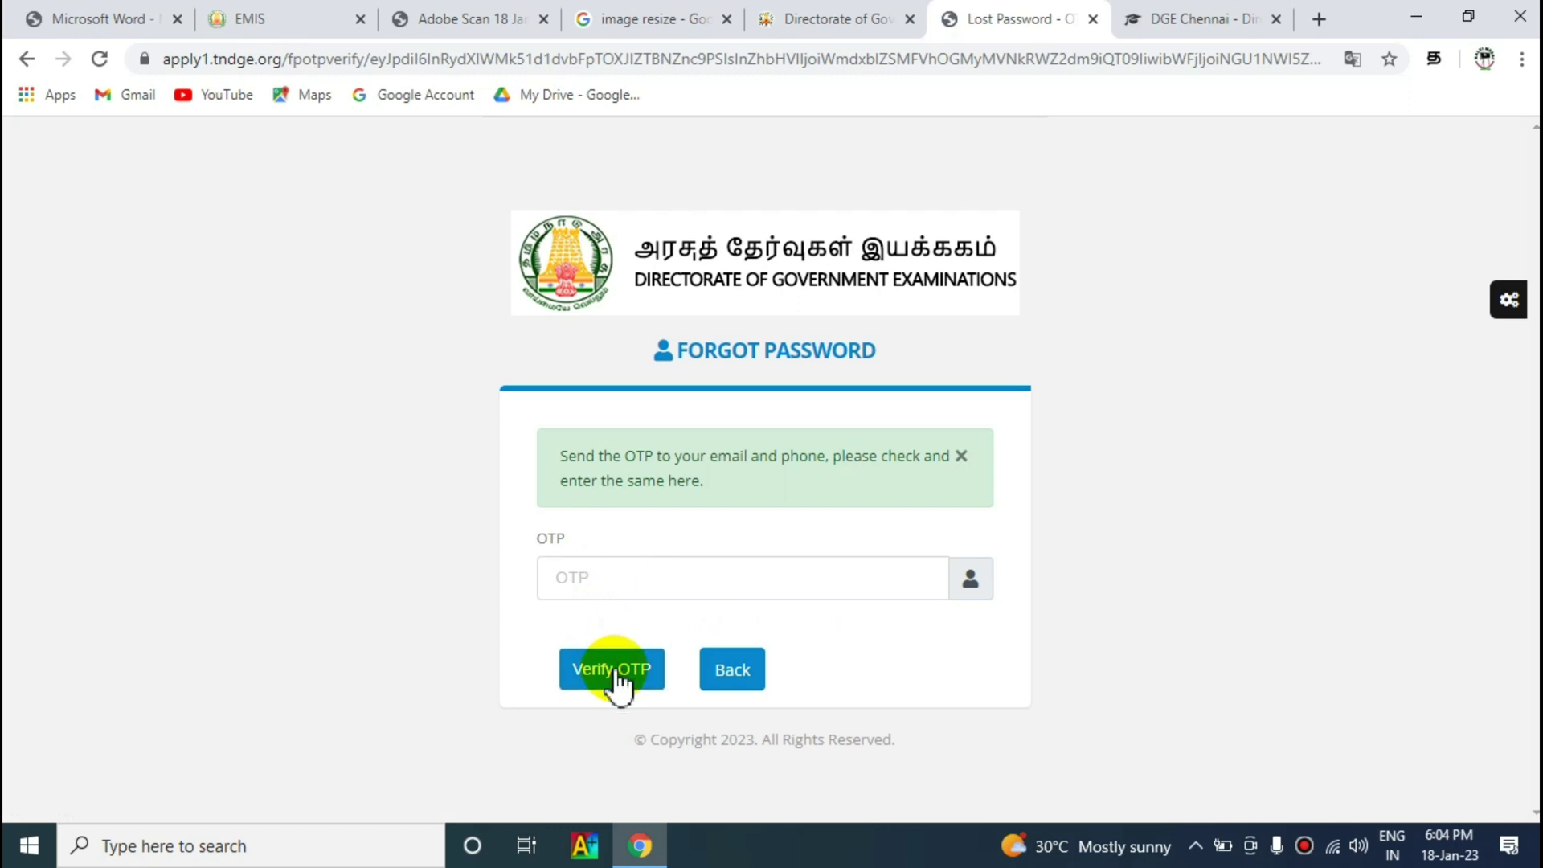
Step: Sign in through School/Institution Login on the DGE online portal with the prefilled username and password and the captcha answer 28
{"action": "left_click", "coordinate": [886, 22]}
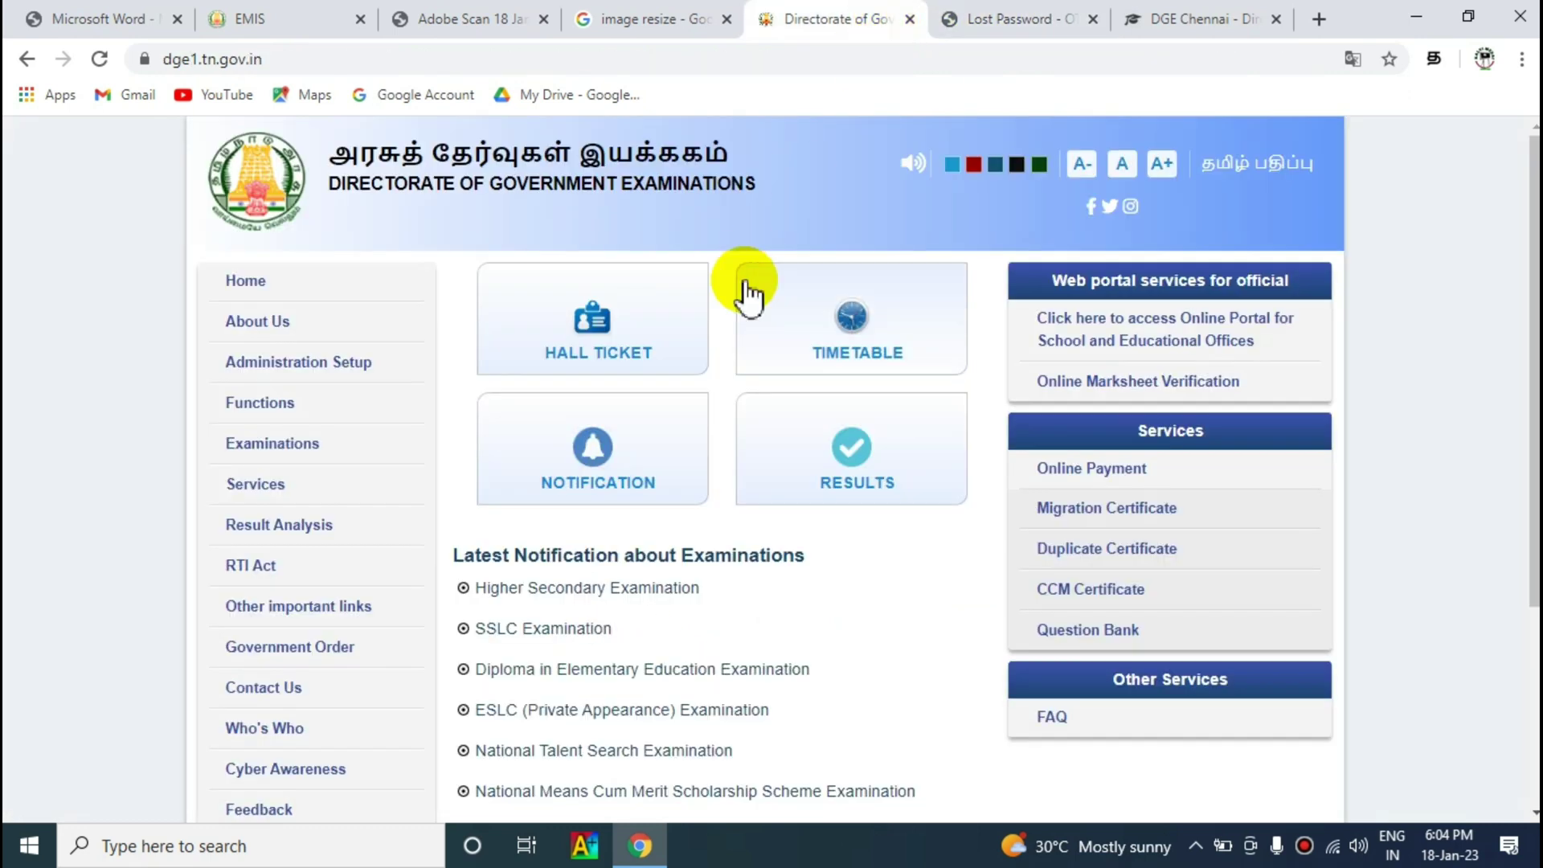
{"action": "left_click", "coordinate": [1119, 322]}
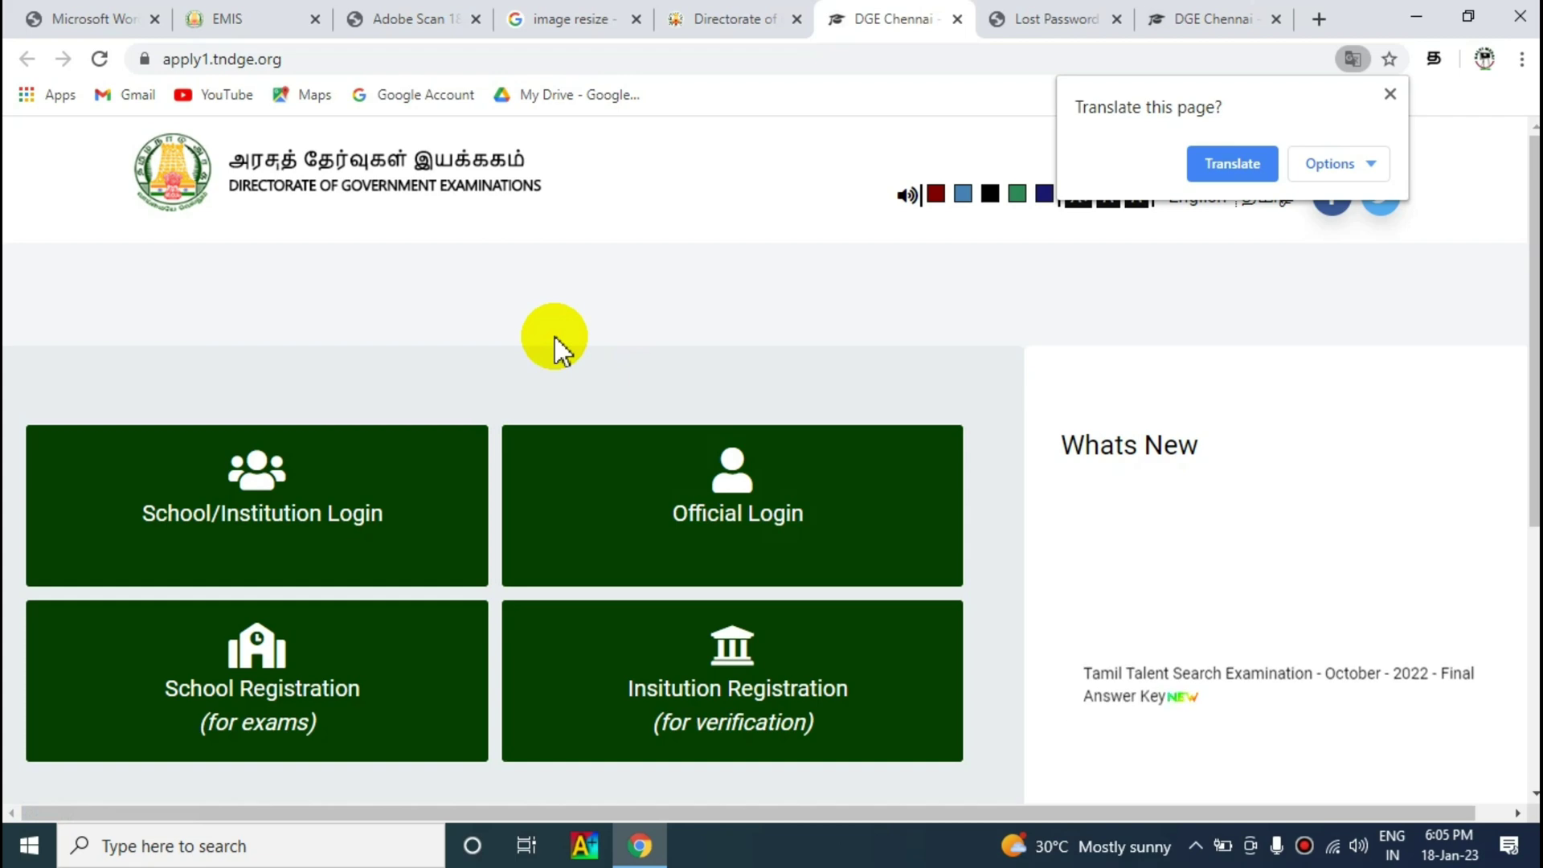
{"action": "left_click", "coordinate": [285, 522]}
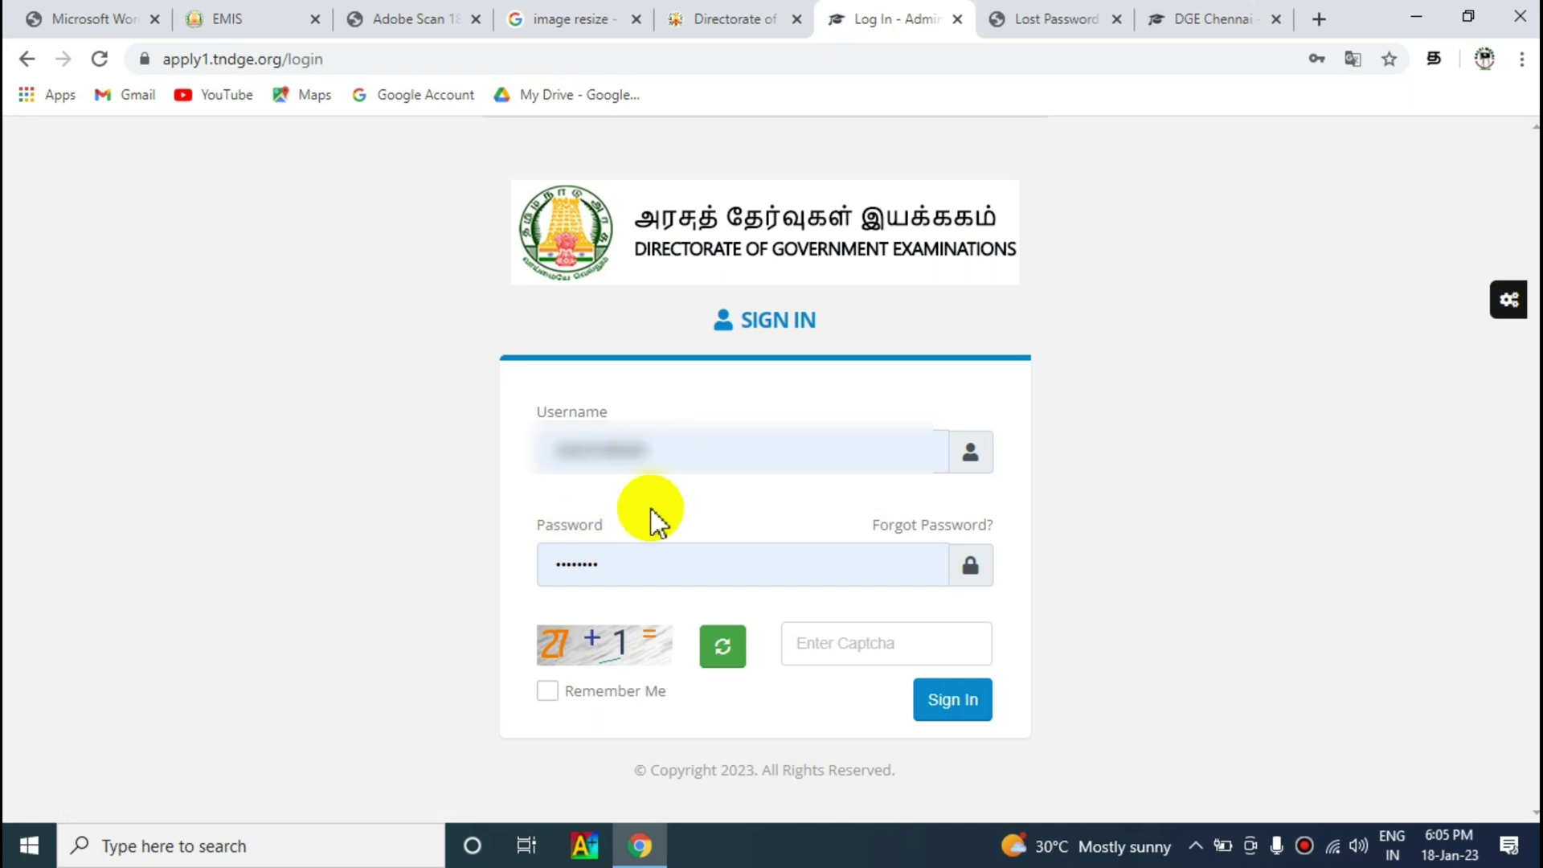
{"action": "left_click", "coordinate": [830, 647]}
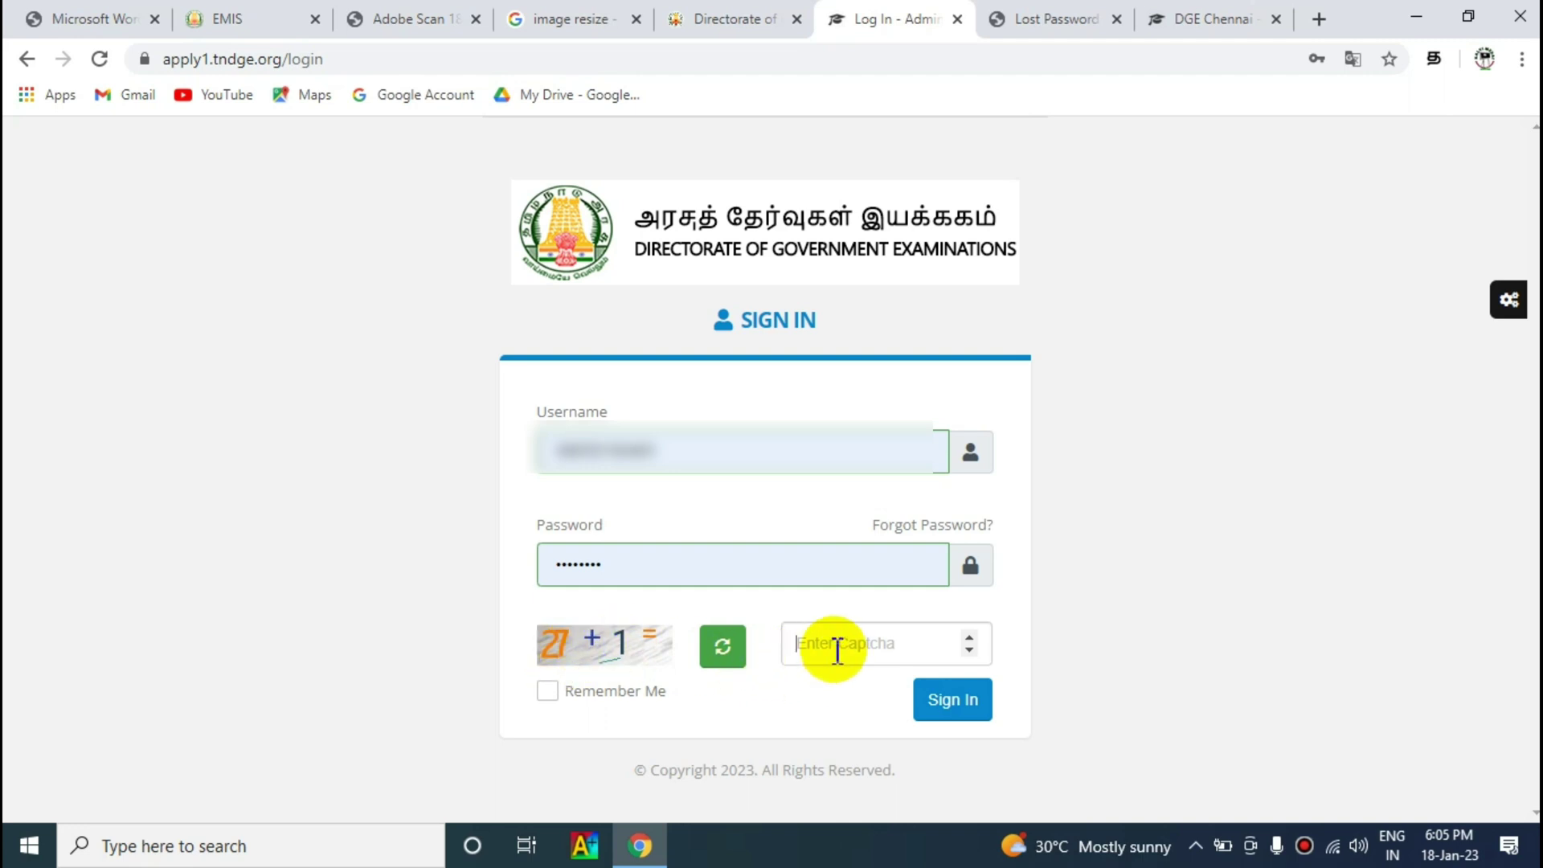
{"action": "type", "text": "28"}
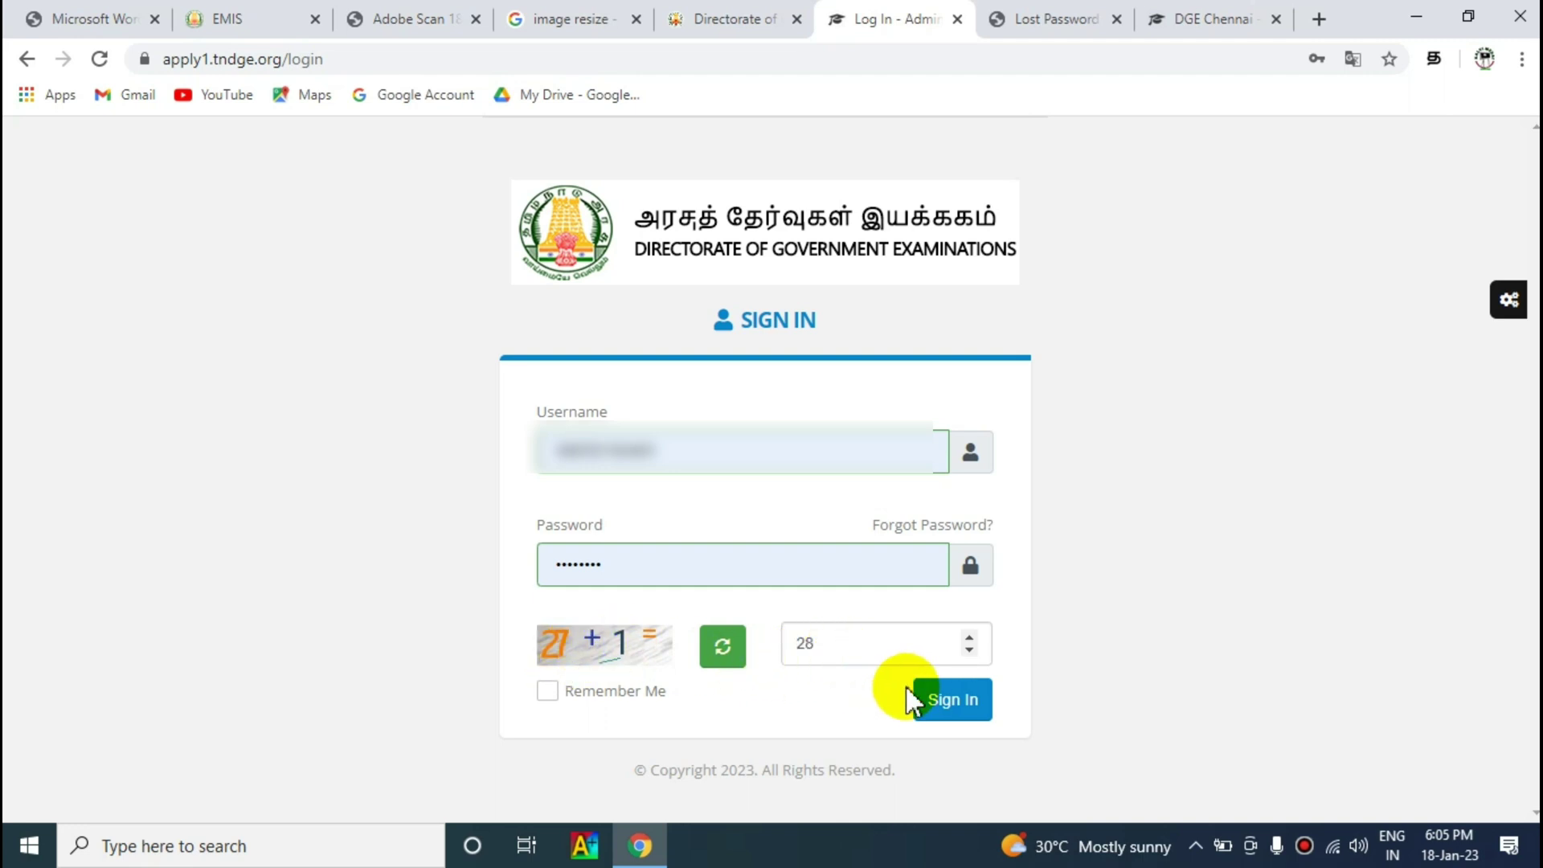
{"action": "left_click", "coordinate": [954, 705]}
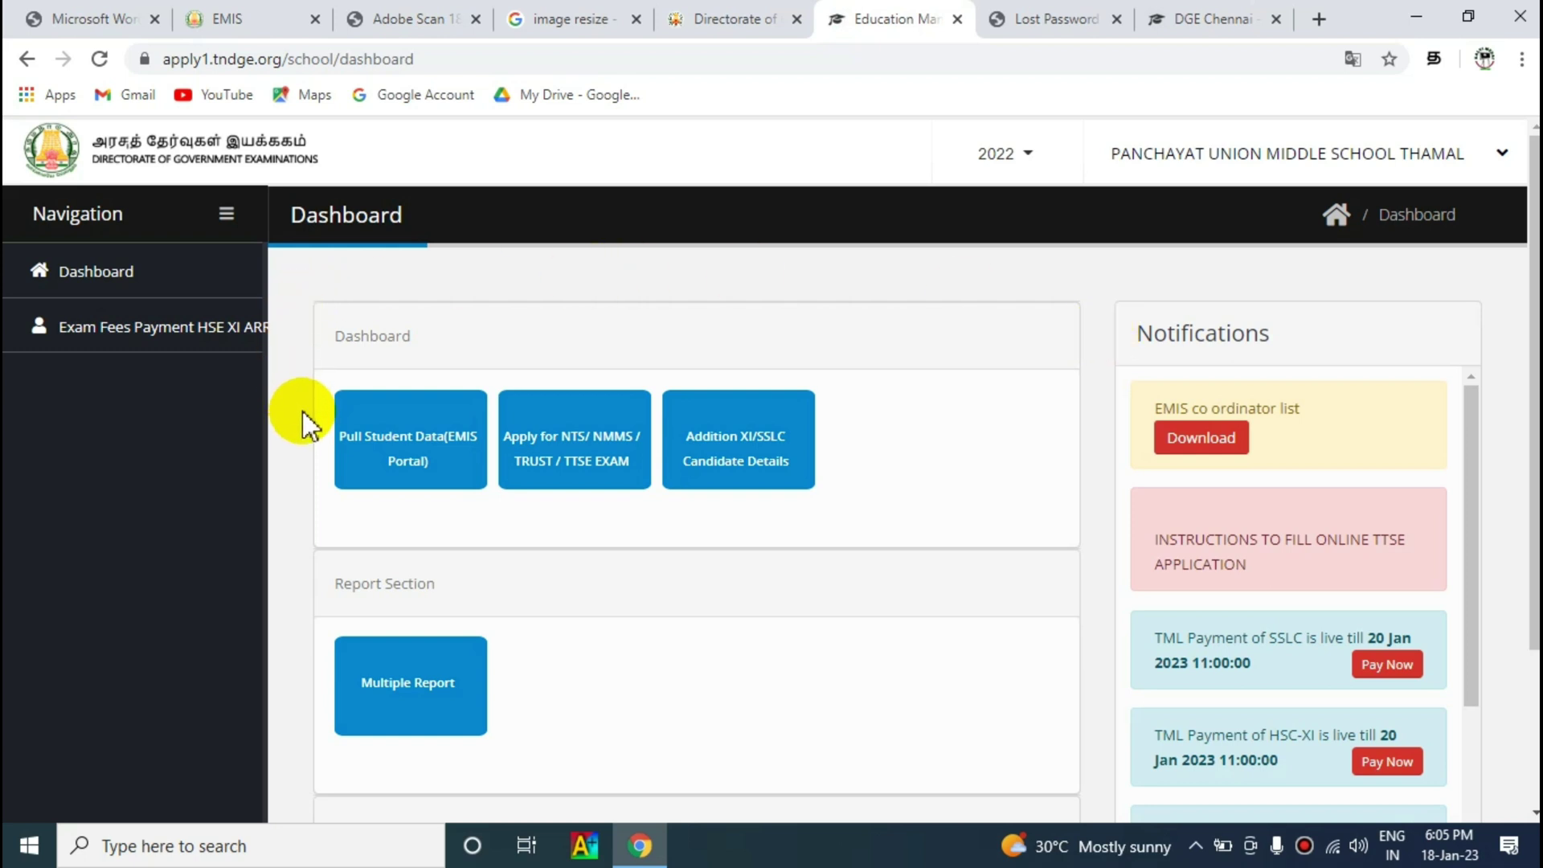
Step: Pull the Class VIII STD student data from the EMIS portal
{"action": "left_click", "coordinate": [406, 458]}
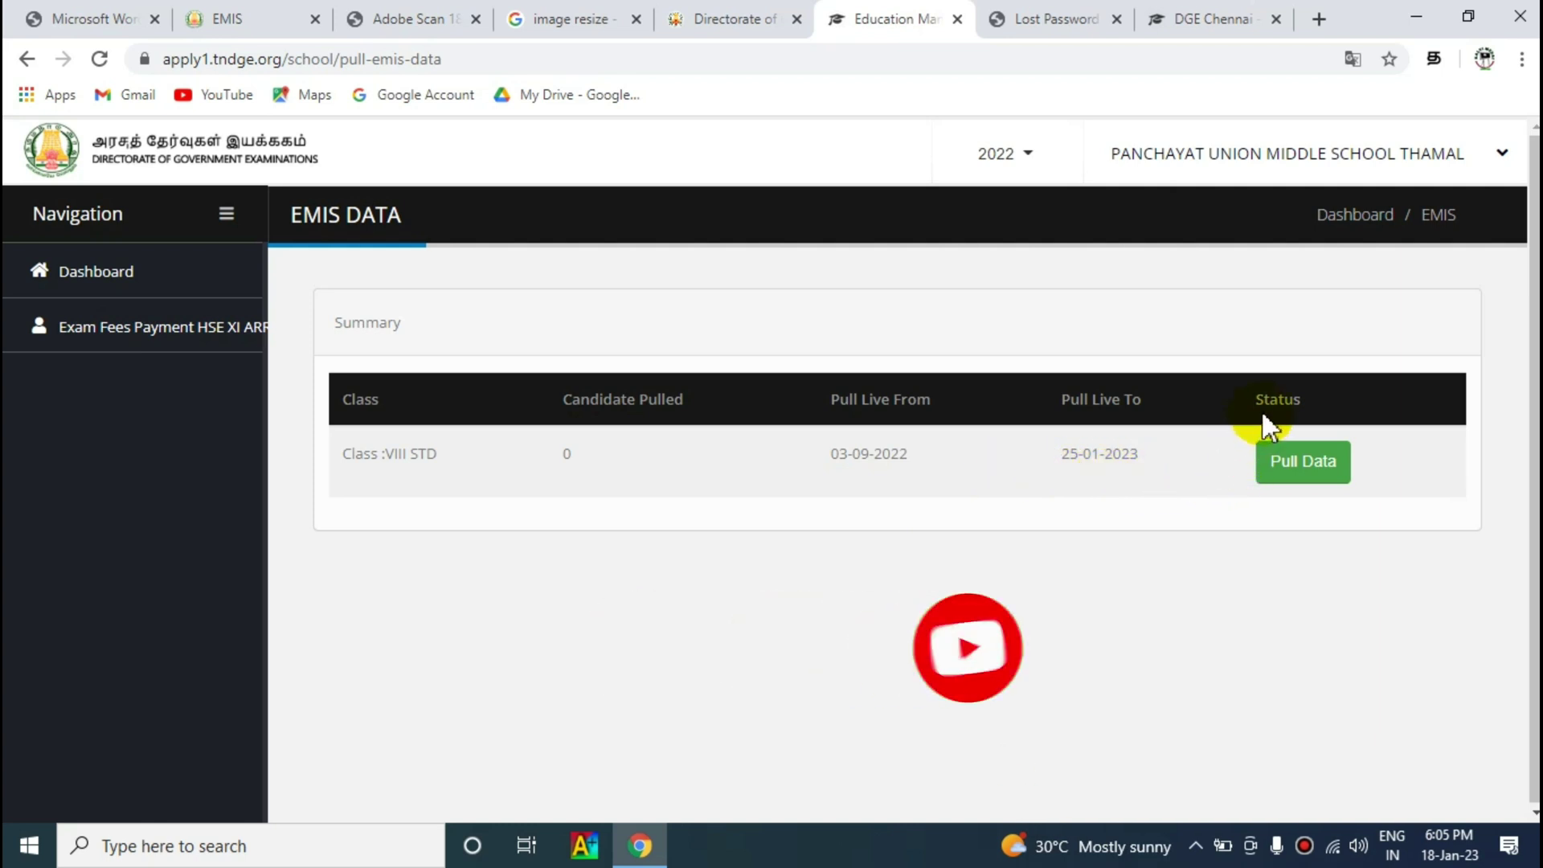
{"action": "left_click", "coordinate": [1305, 468]}
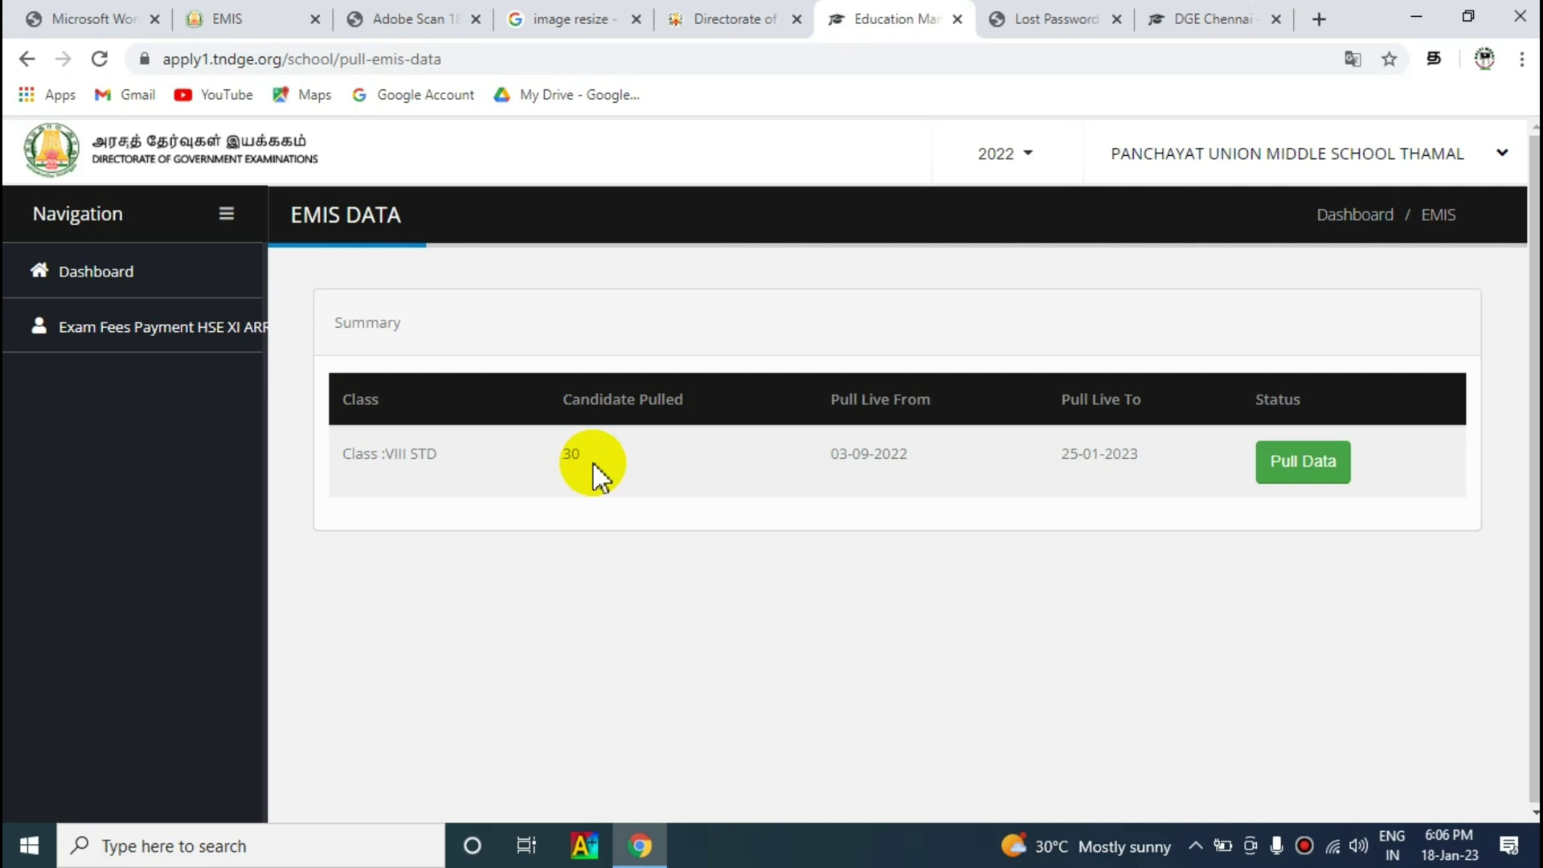
{"action": "left_click", "coordinate": [458, 346]}
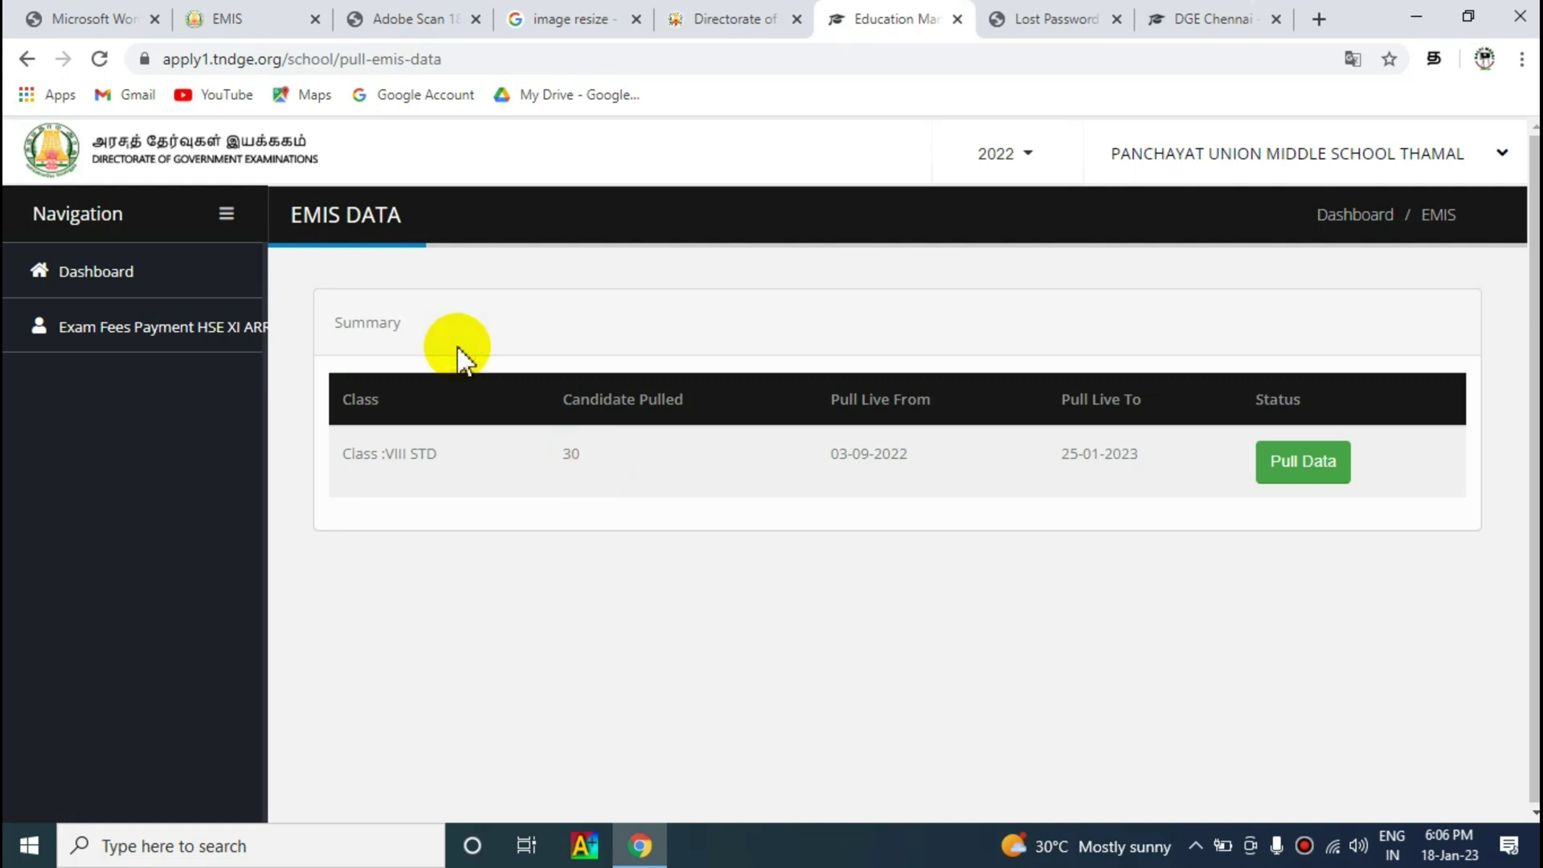
Step: Return to the dashboard and open the student application page for NMMS Exam 2022-23
{"action": "left_click", "coordinate": [106, 280]}
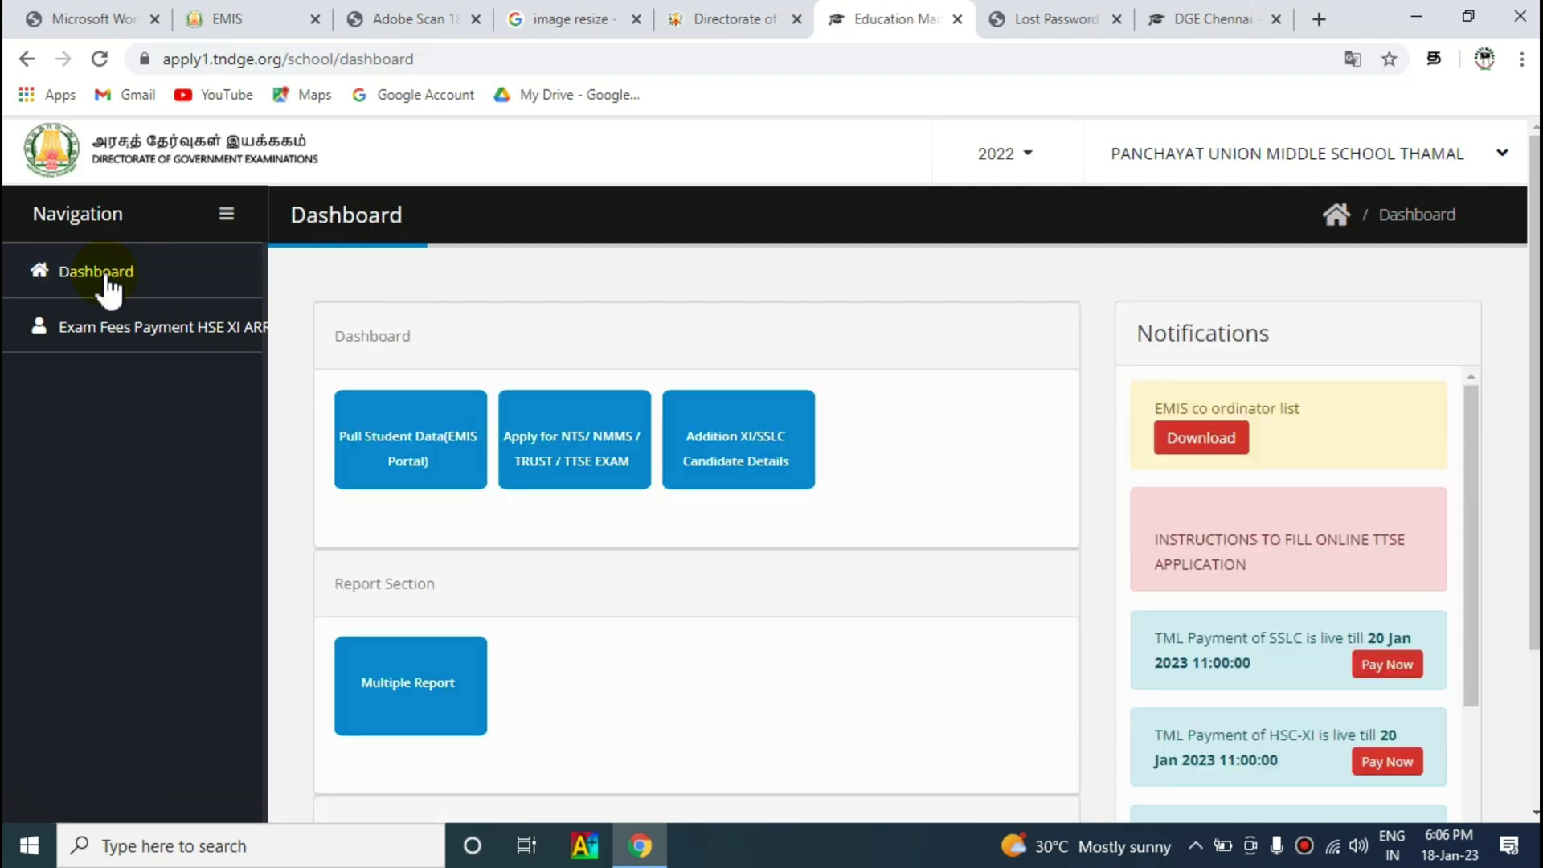
{"action": "left_click", "coordinate": [565, 461]}
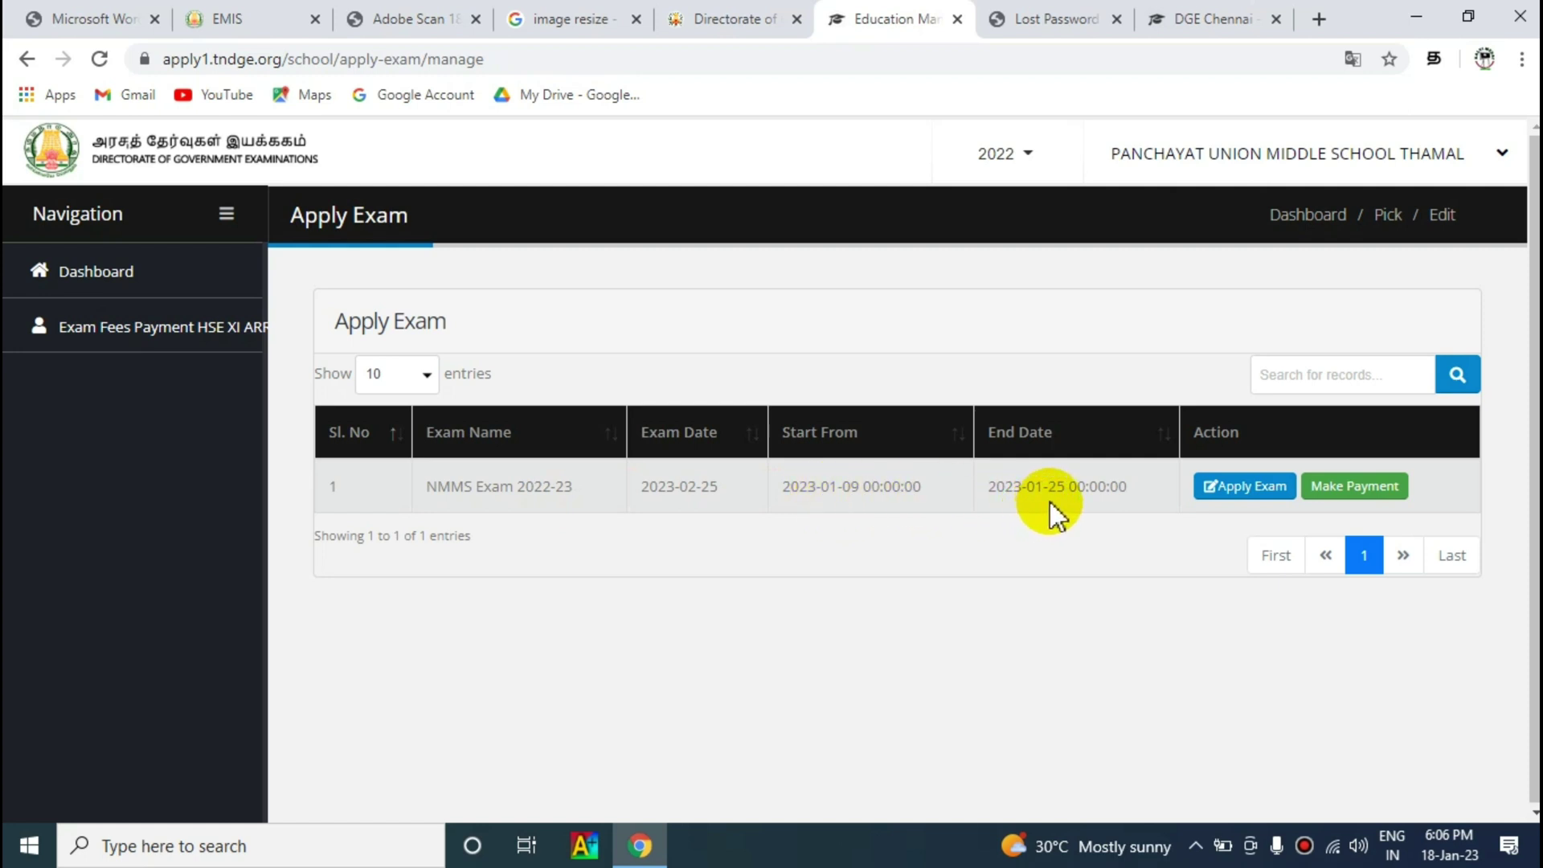
{"action": "left_click", "coordinate": [1247, 494]}
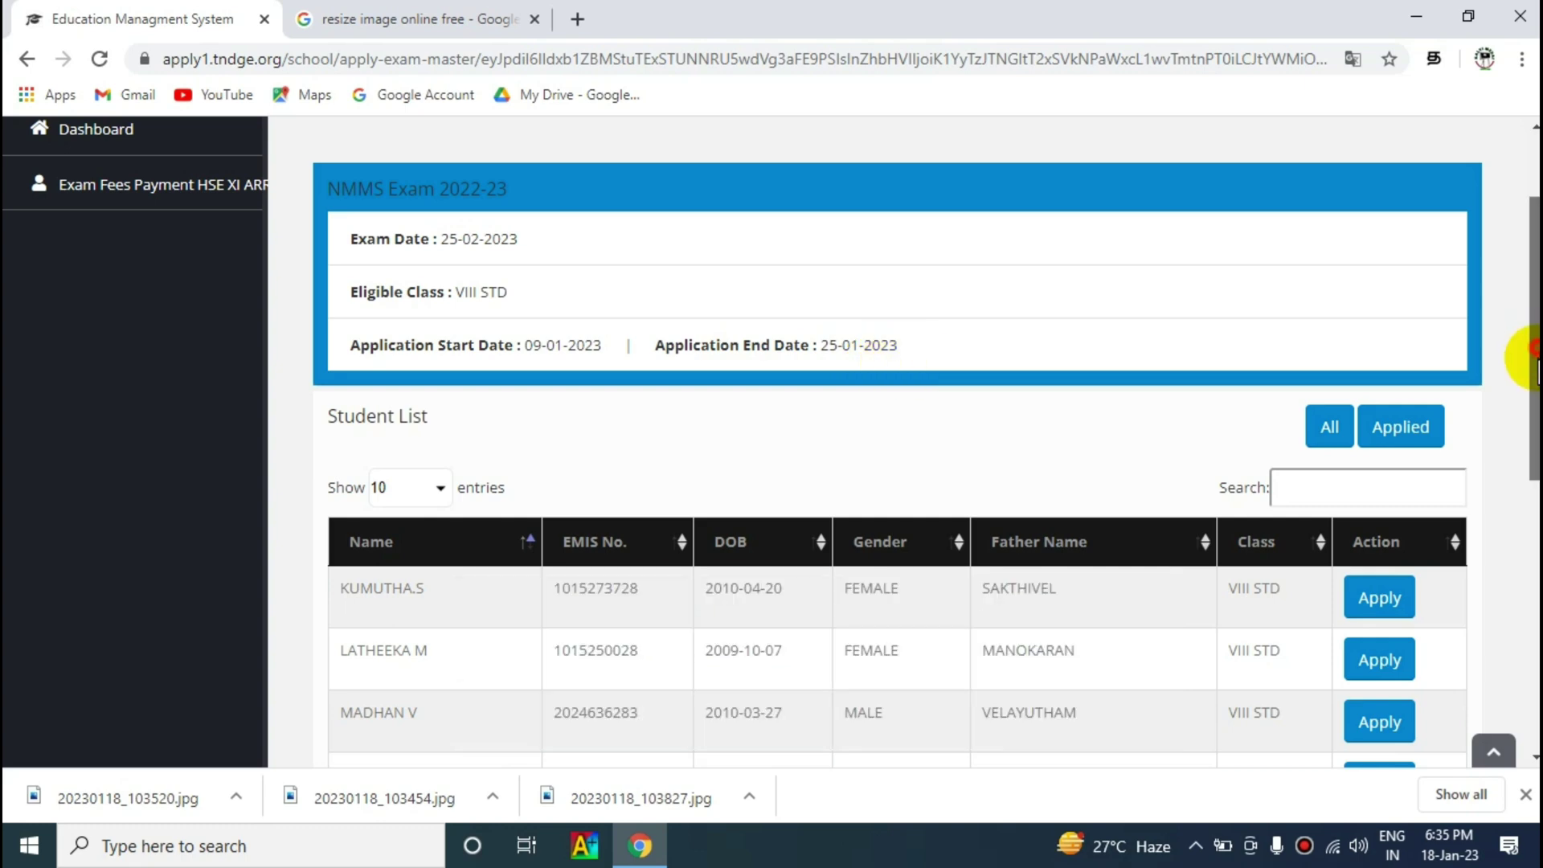
Step: Browse pages 3 and 2 of the NMMS exam student list to examine the students available for application
{"action": "left_click_drag", "start_coordinate": [1531, 344], "coordinate": [1531, 606]}
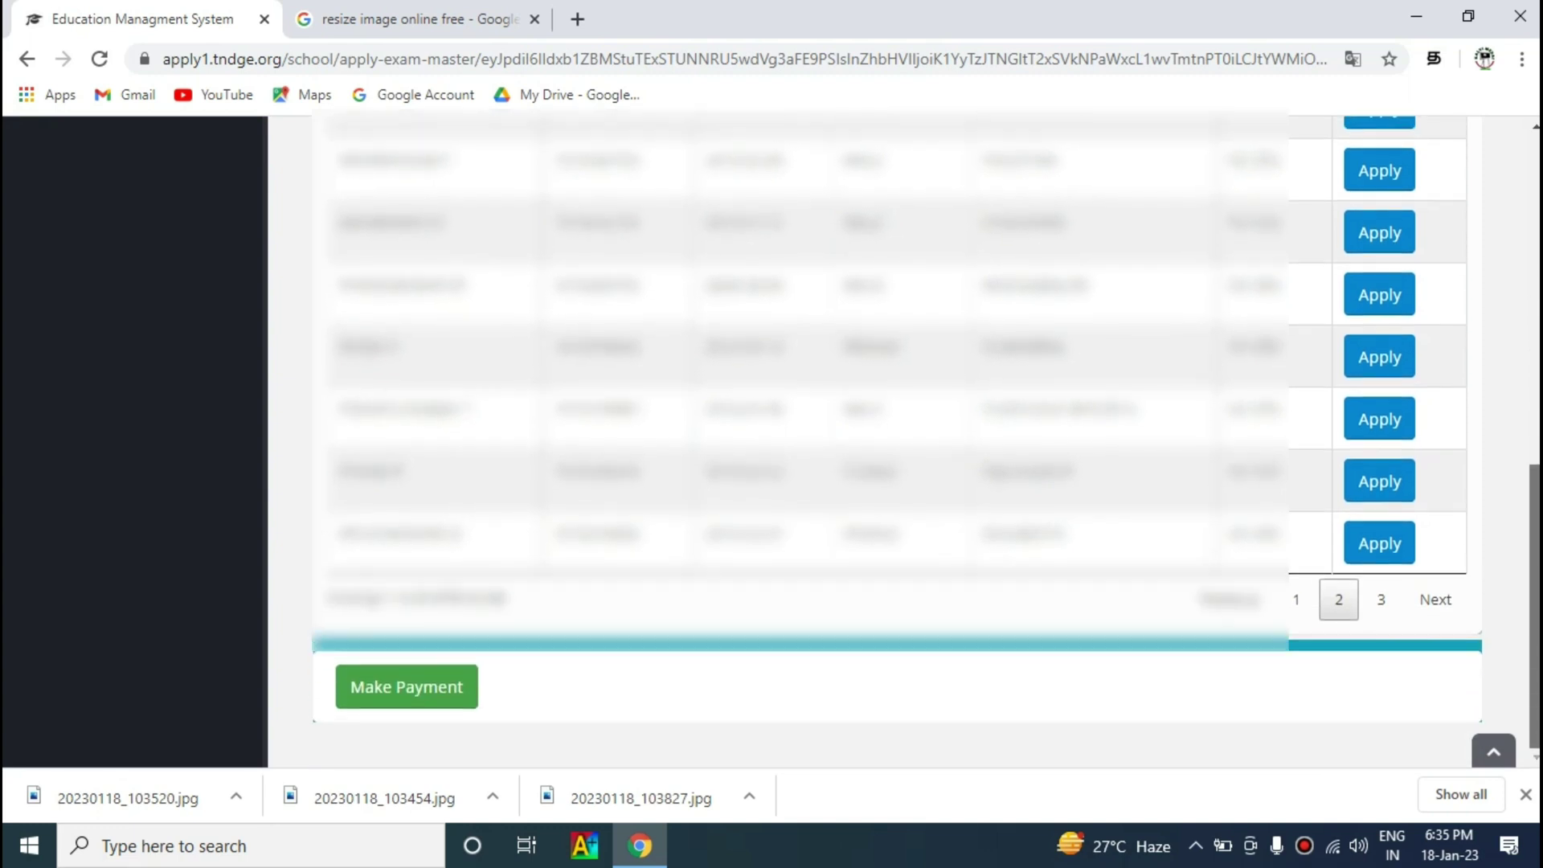
{"action": "left_click", "coordinate": [1381, 603]}
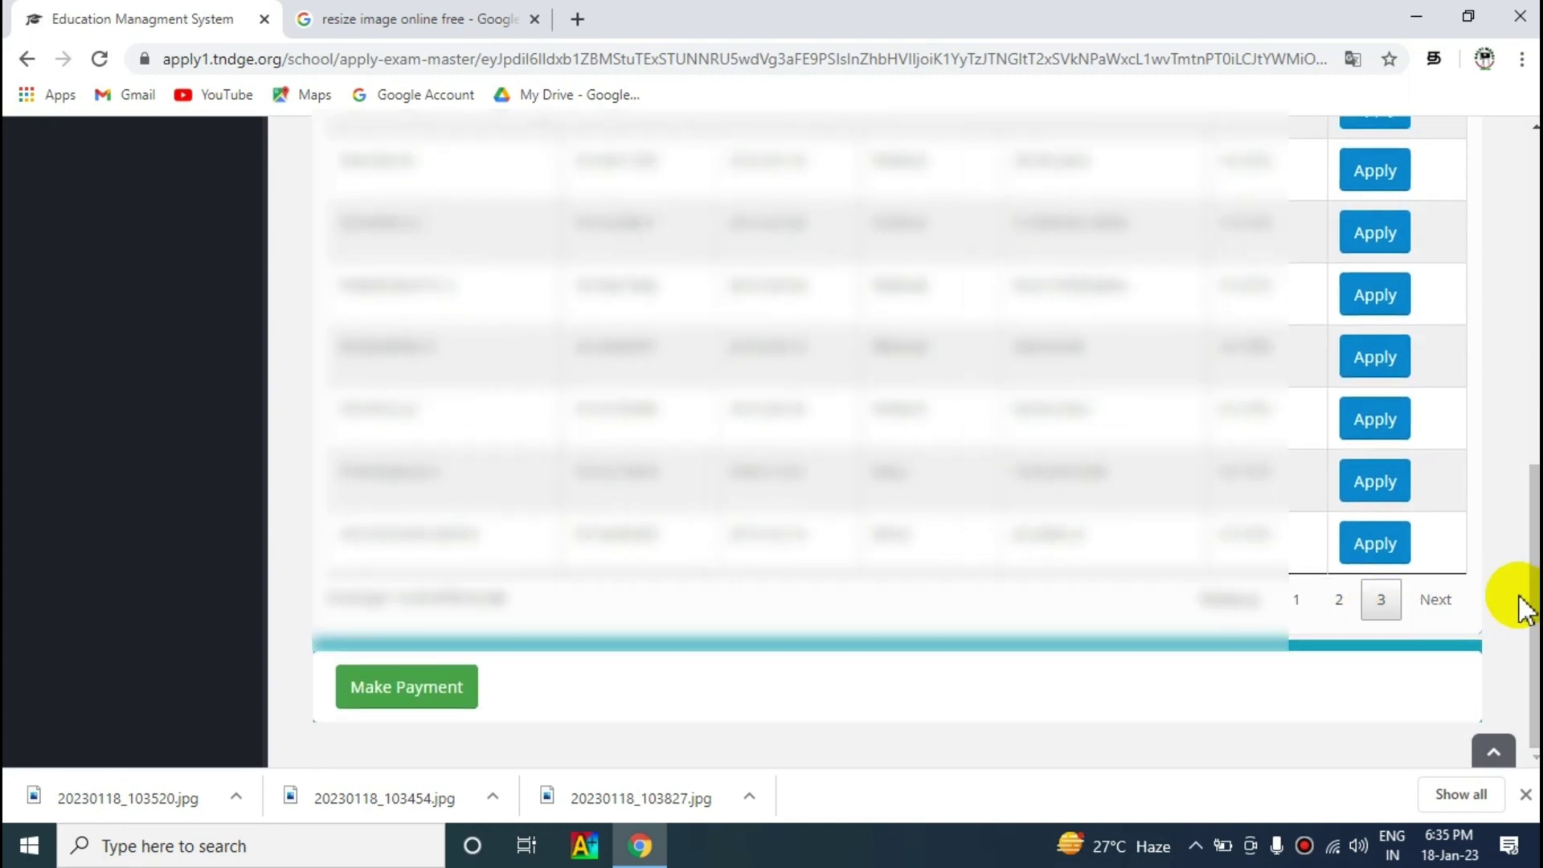
{"action": "mouse_move", "coordinate": [1529, 593]}
{"action": "left_mouse_down"}
{"action": "mouse_move", "coordinate": [1534, 446]}
{"action": "mouse_move", "coordinate": [1531, 598]}
{"action": "left_mouse_up"}
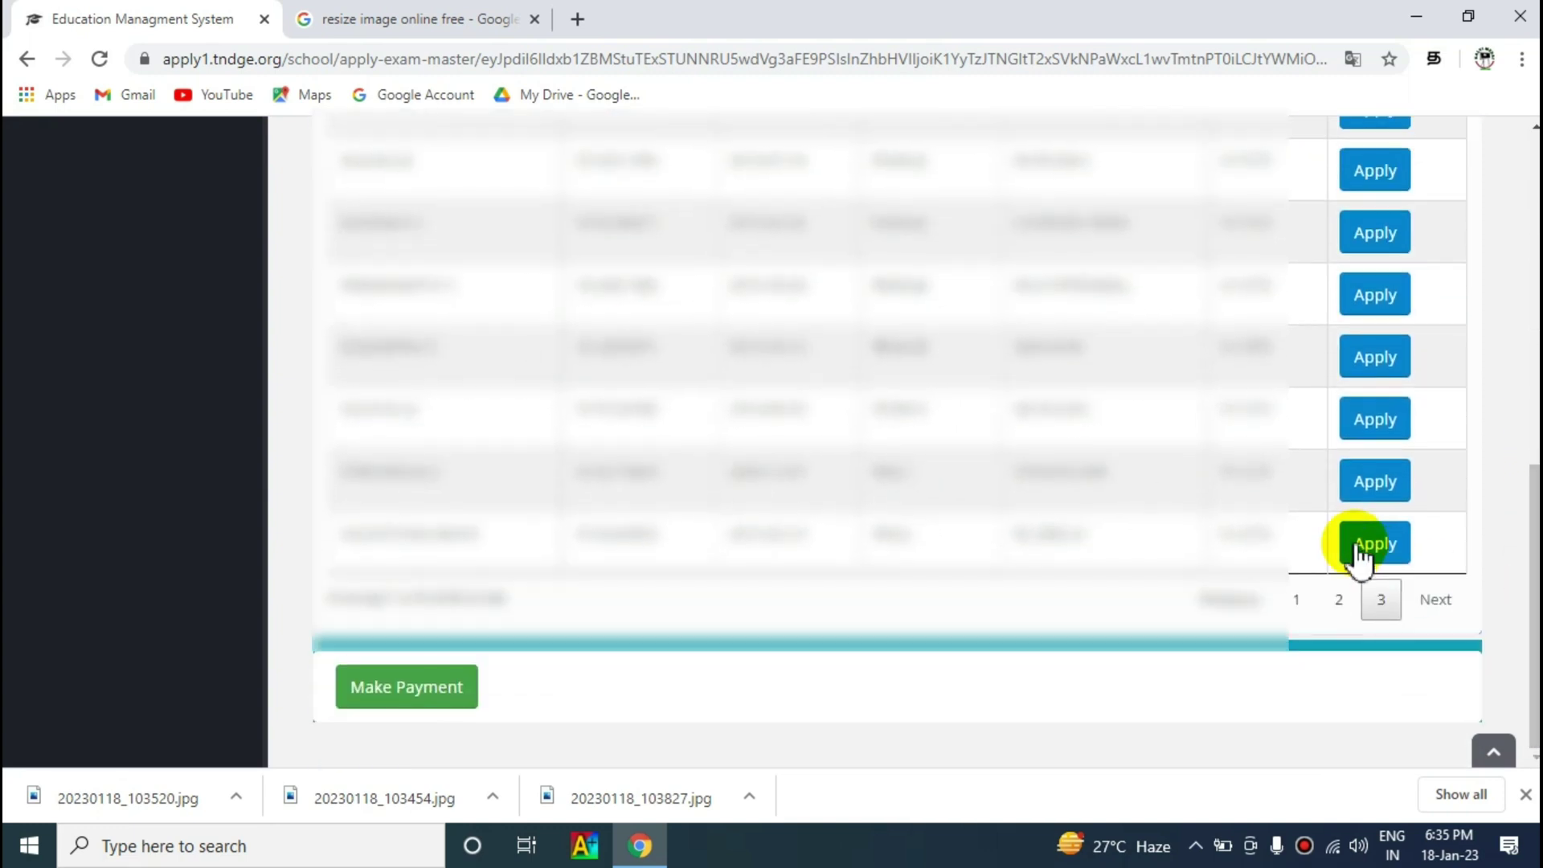
{"action": "left_click", "coordinate": [1339, 601]}
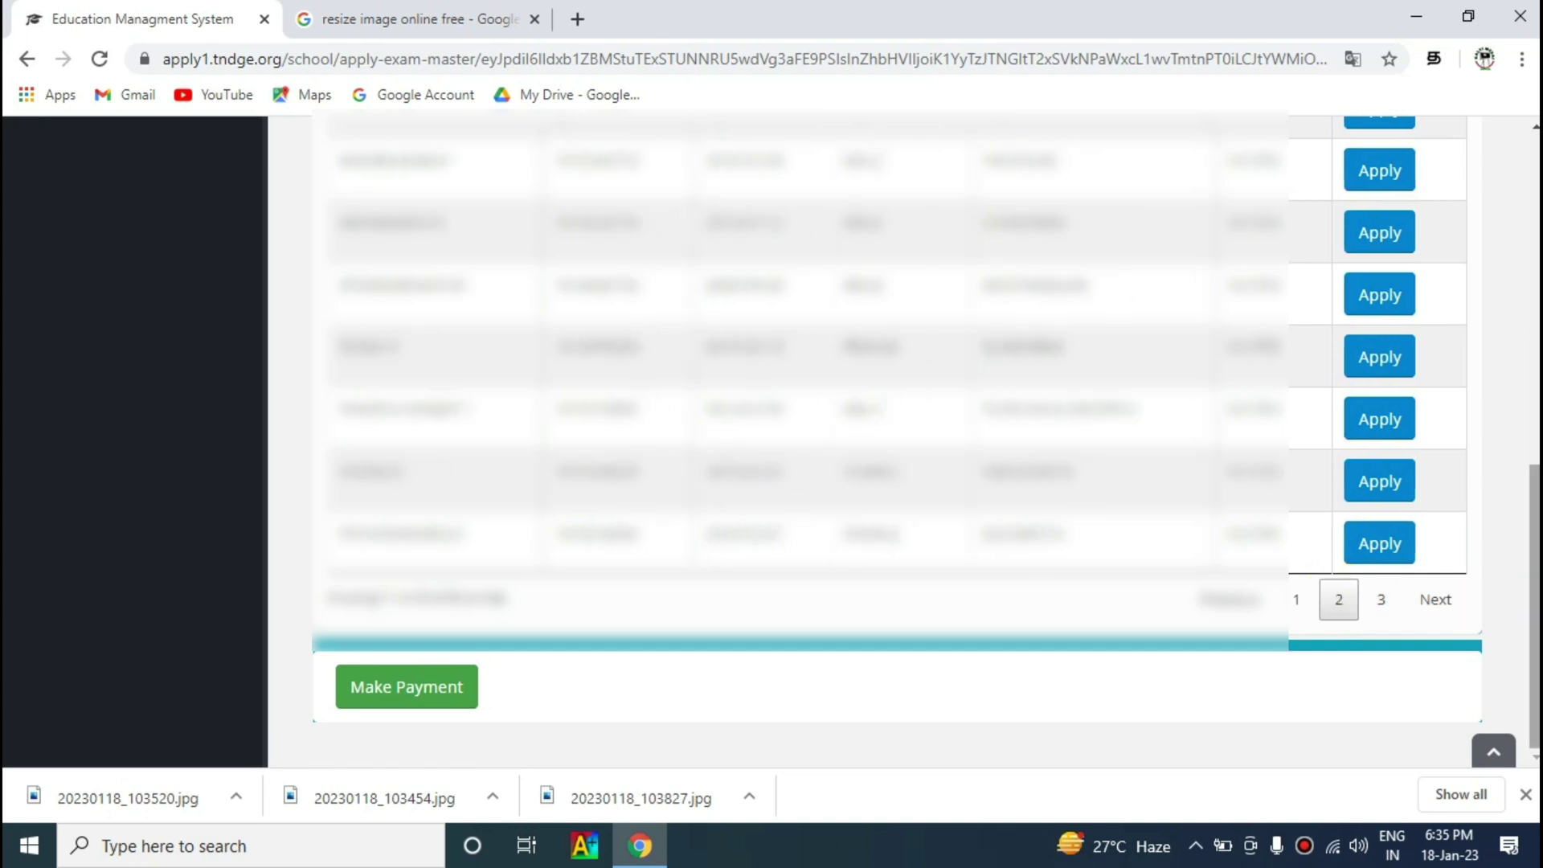
{"action": "scroll", "coordinate": [884, 434], "scroll_direction": "up", "scroll_amount": 4}
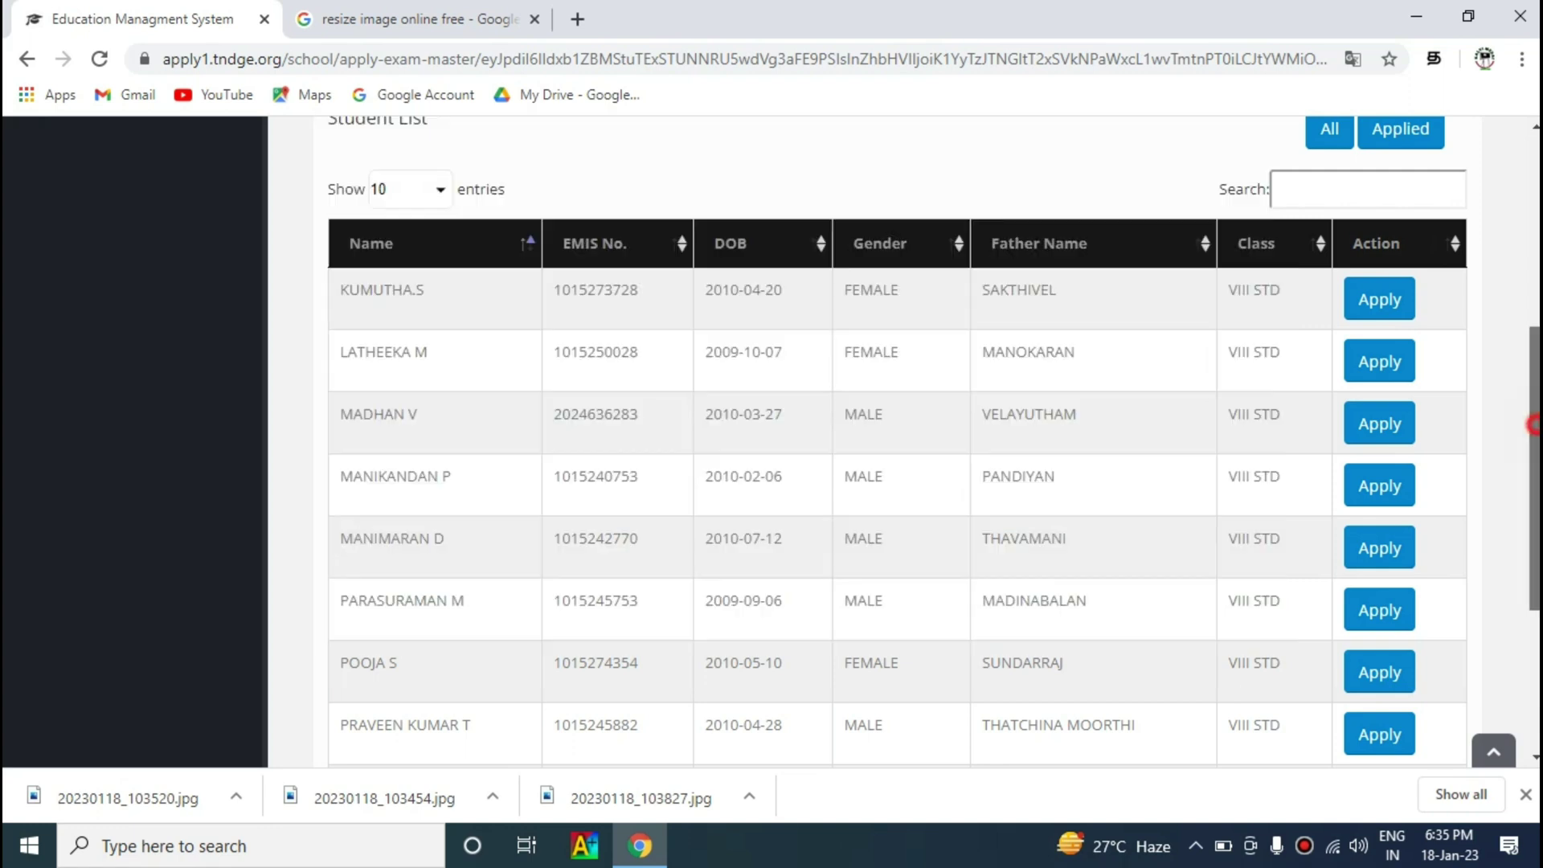
Step: Open the NMMS application form for the last student listed on page 2 of the student list
{"action": "left_click_drag", "start_coordinate": [1533, 424], "coordinate": [1532, 508]}
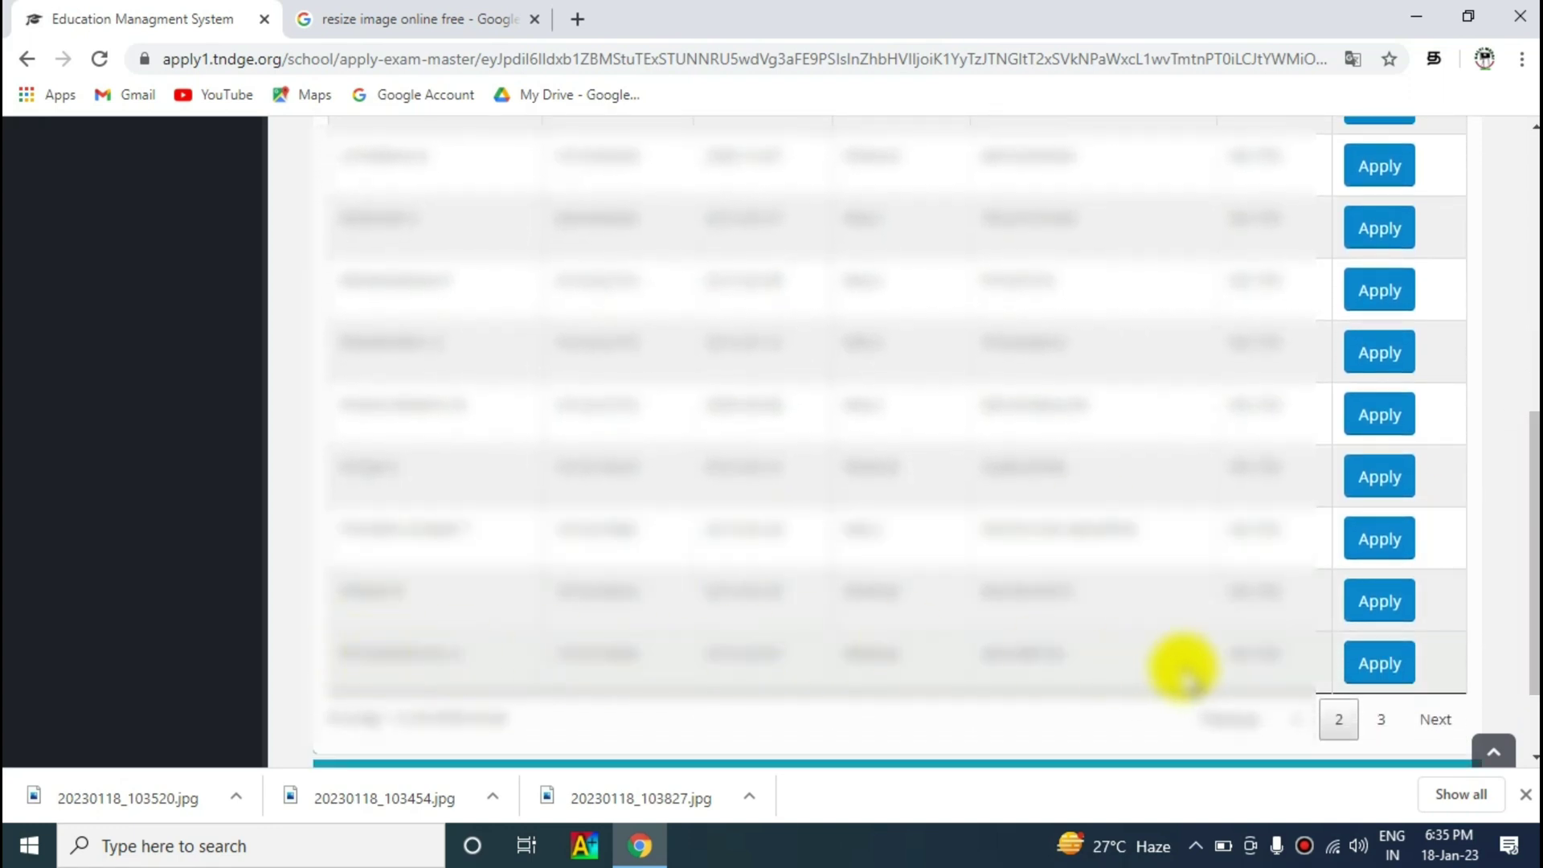
{"action": "left_click", "coordinate": [1382, 669]}
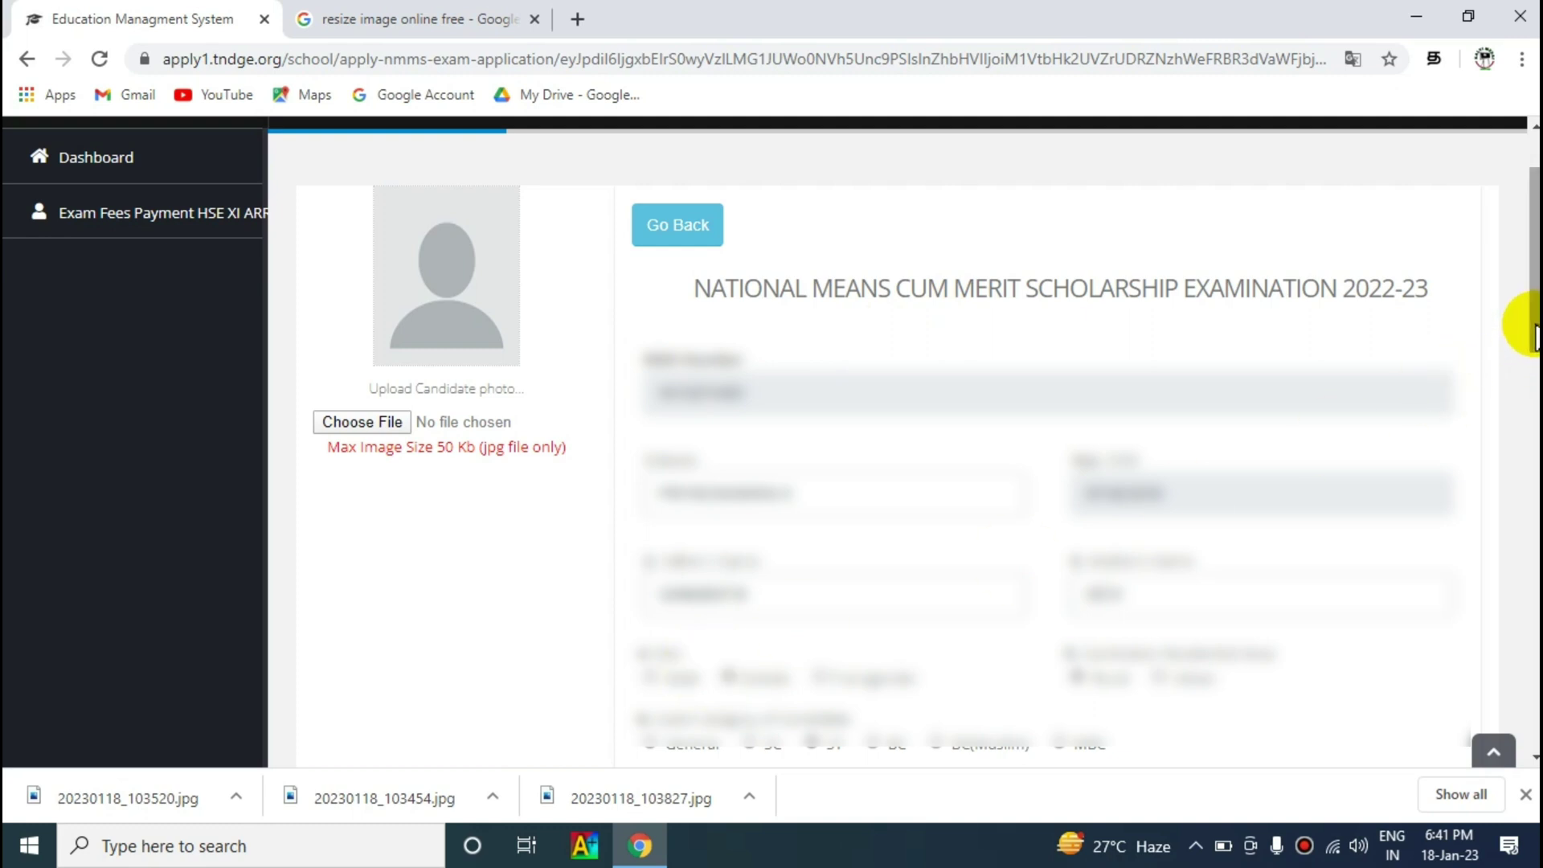
Step: Examine the available choices for disability status and medium of the examination, keeping None and Tamil selected
{"action": "scroll", "coordinate": [1535, 326], "scroll_direction": "down", "scroll_amount": 4}
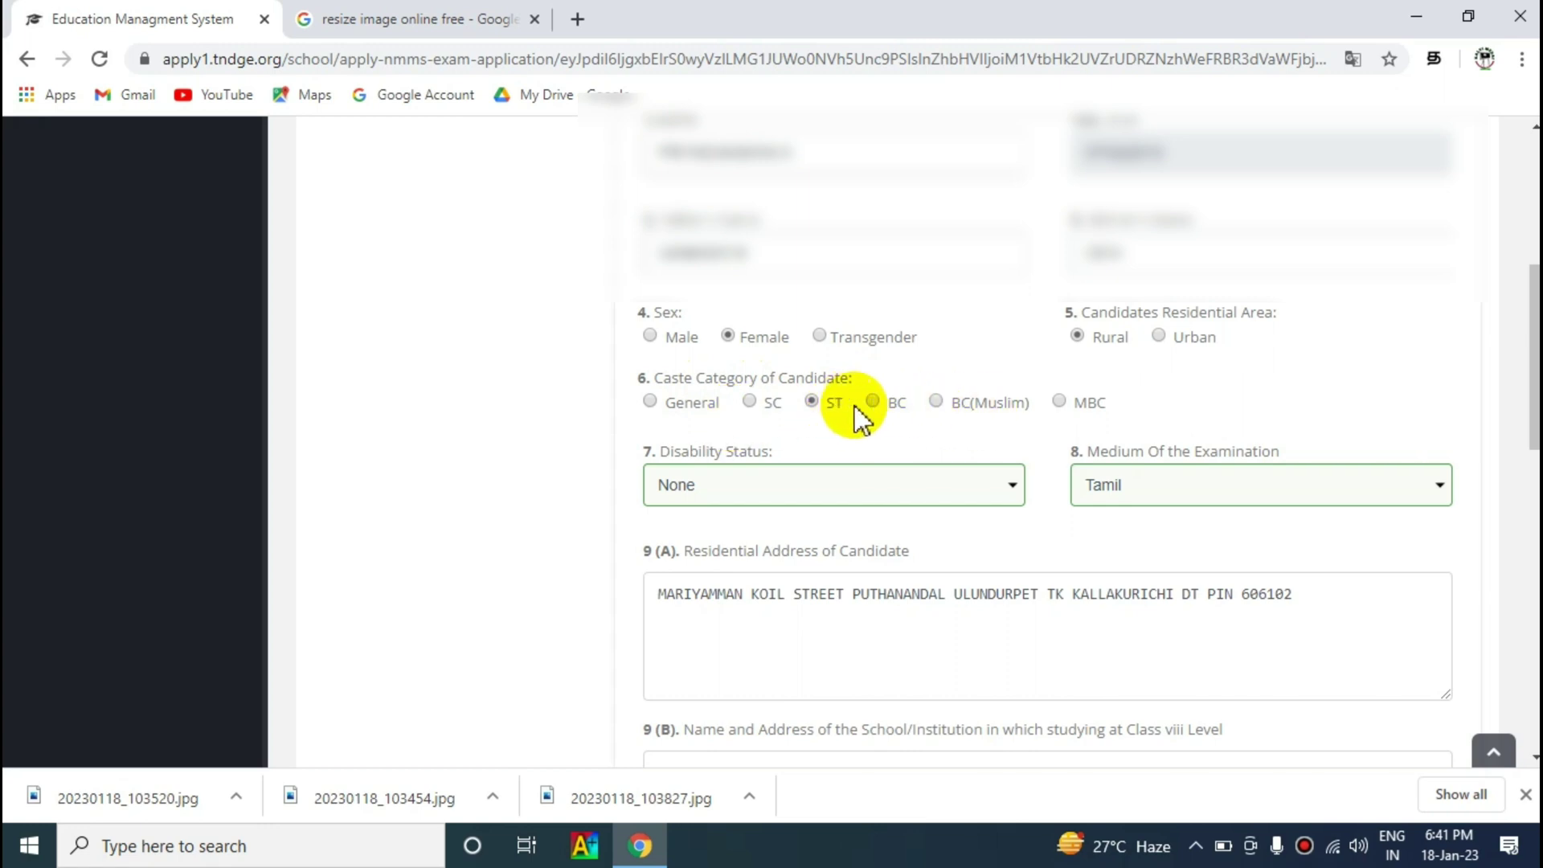
{"action": "left_click", "coordinate": [793, 480]}
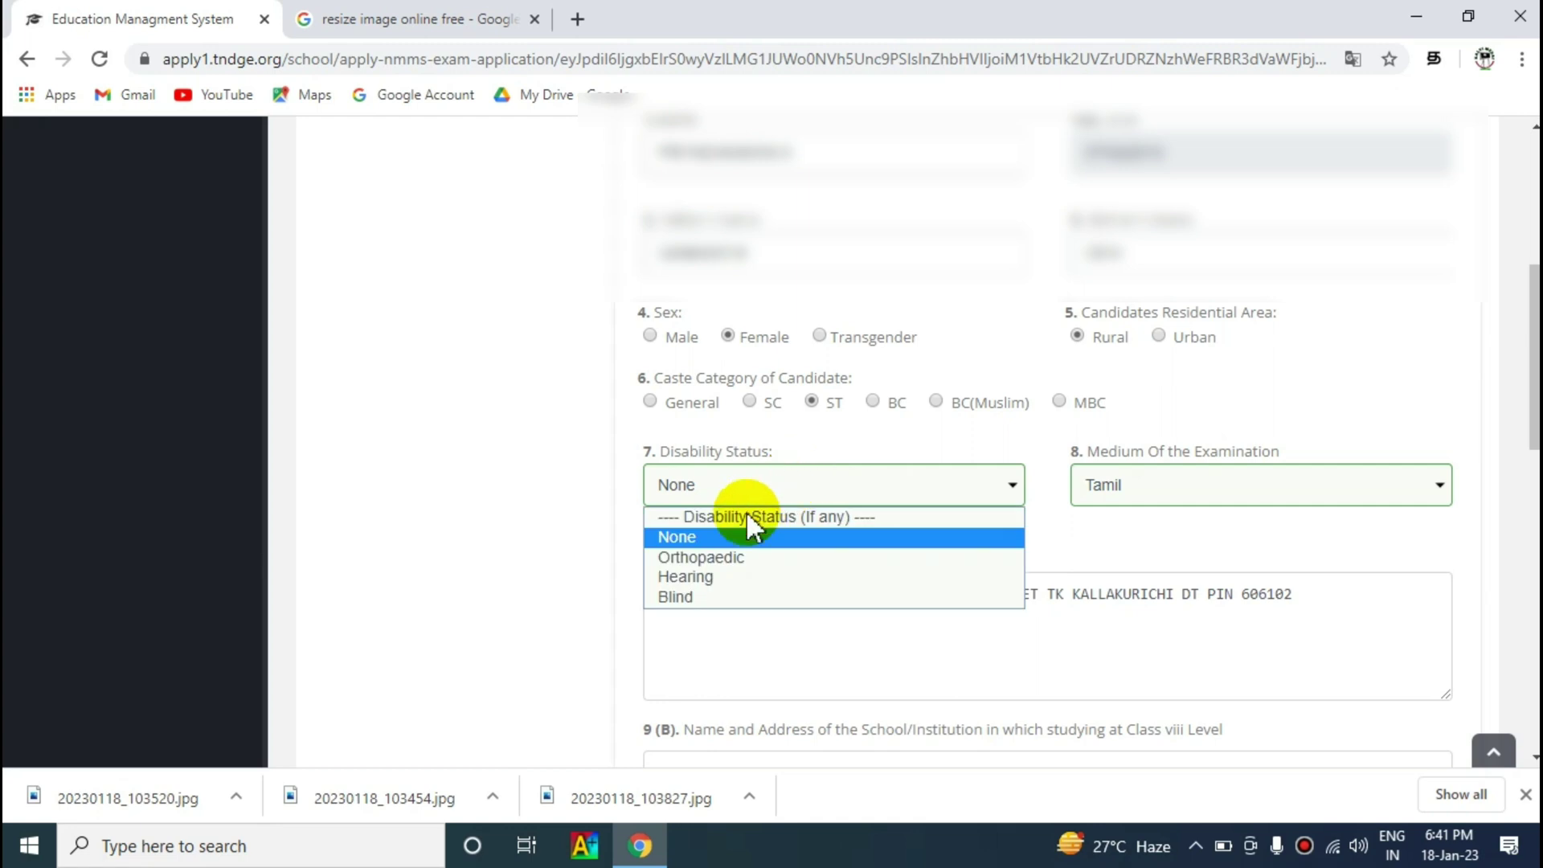
{"action": "left_click", "coordinate": [679, 537]}
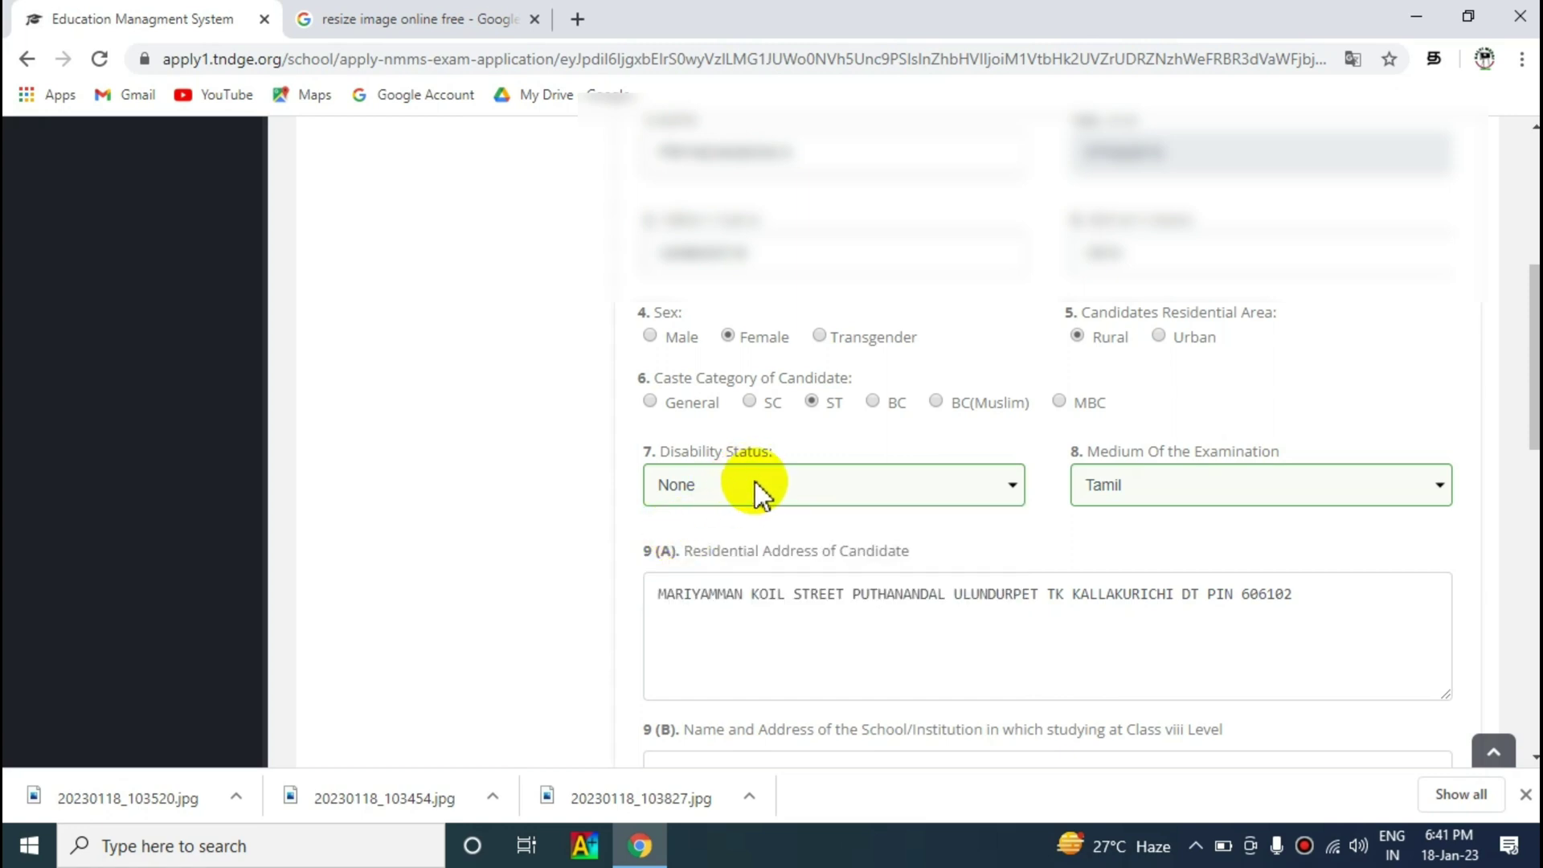
{"action": "left_click", "coordinate": [755, 484]}
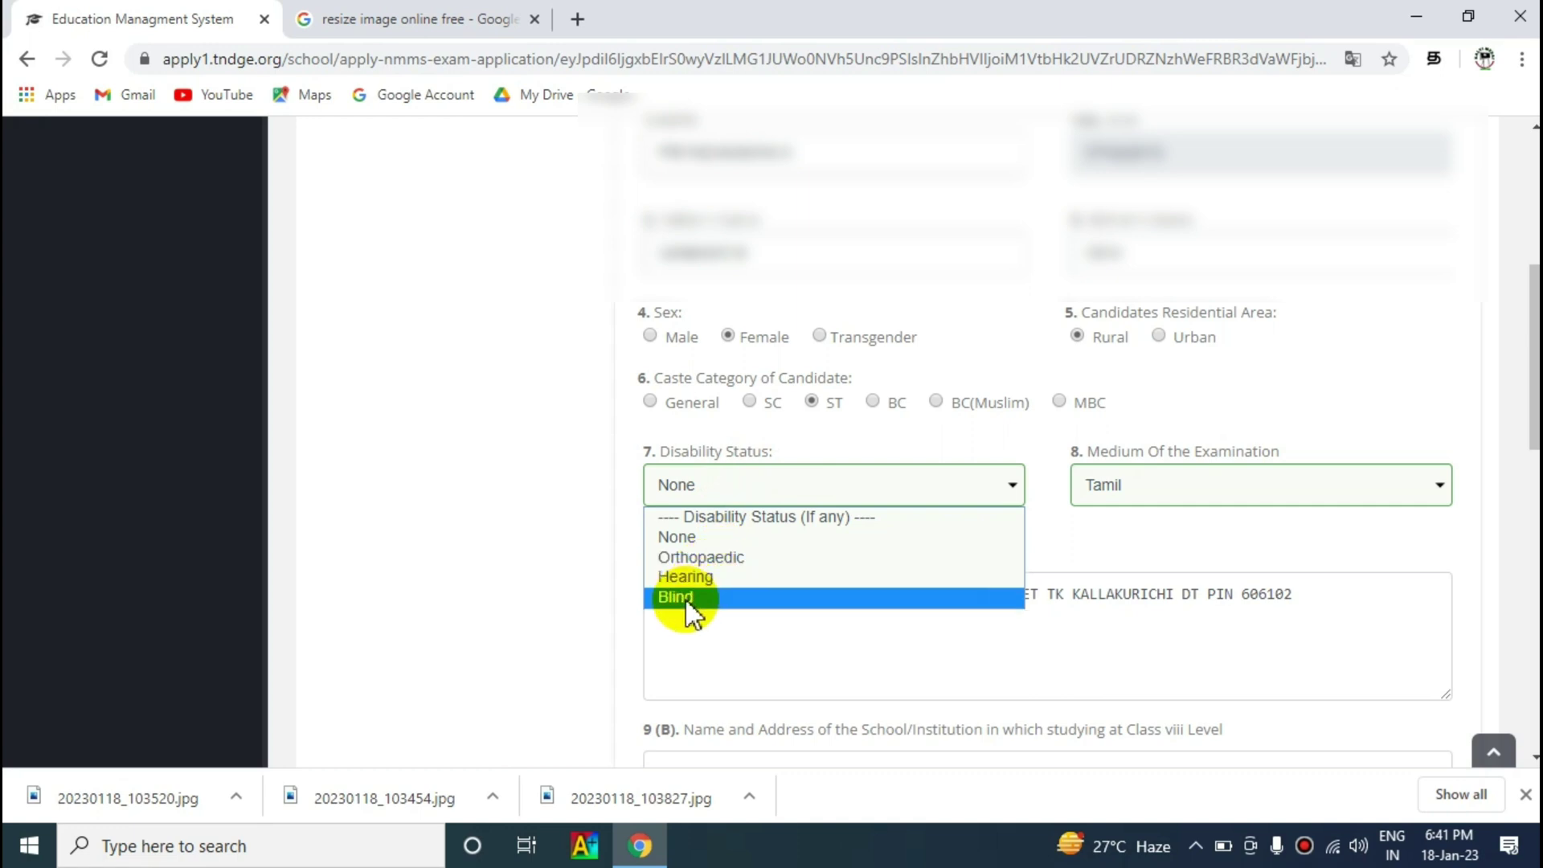
{"action": "left_click", "coordinate": [546, 558]}
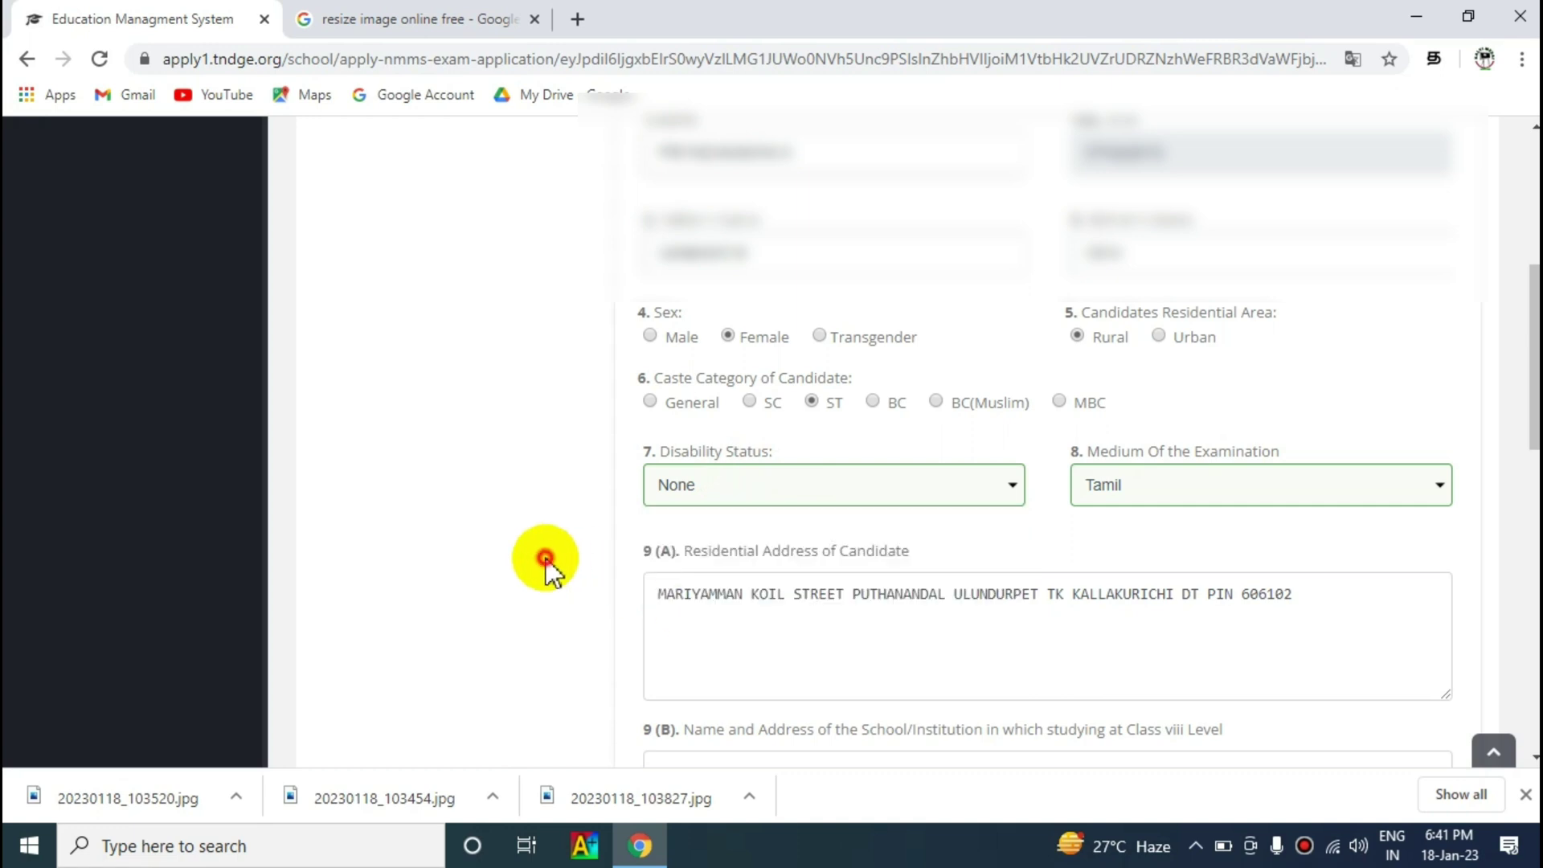
{"action": "left_click", "coordinate": [1216, 482]}
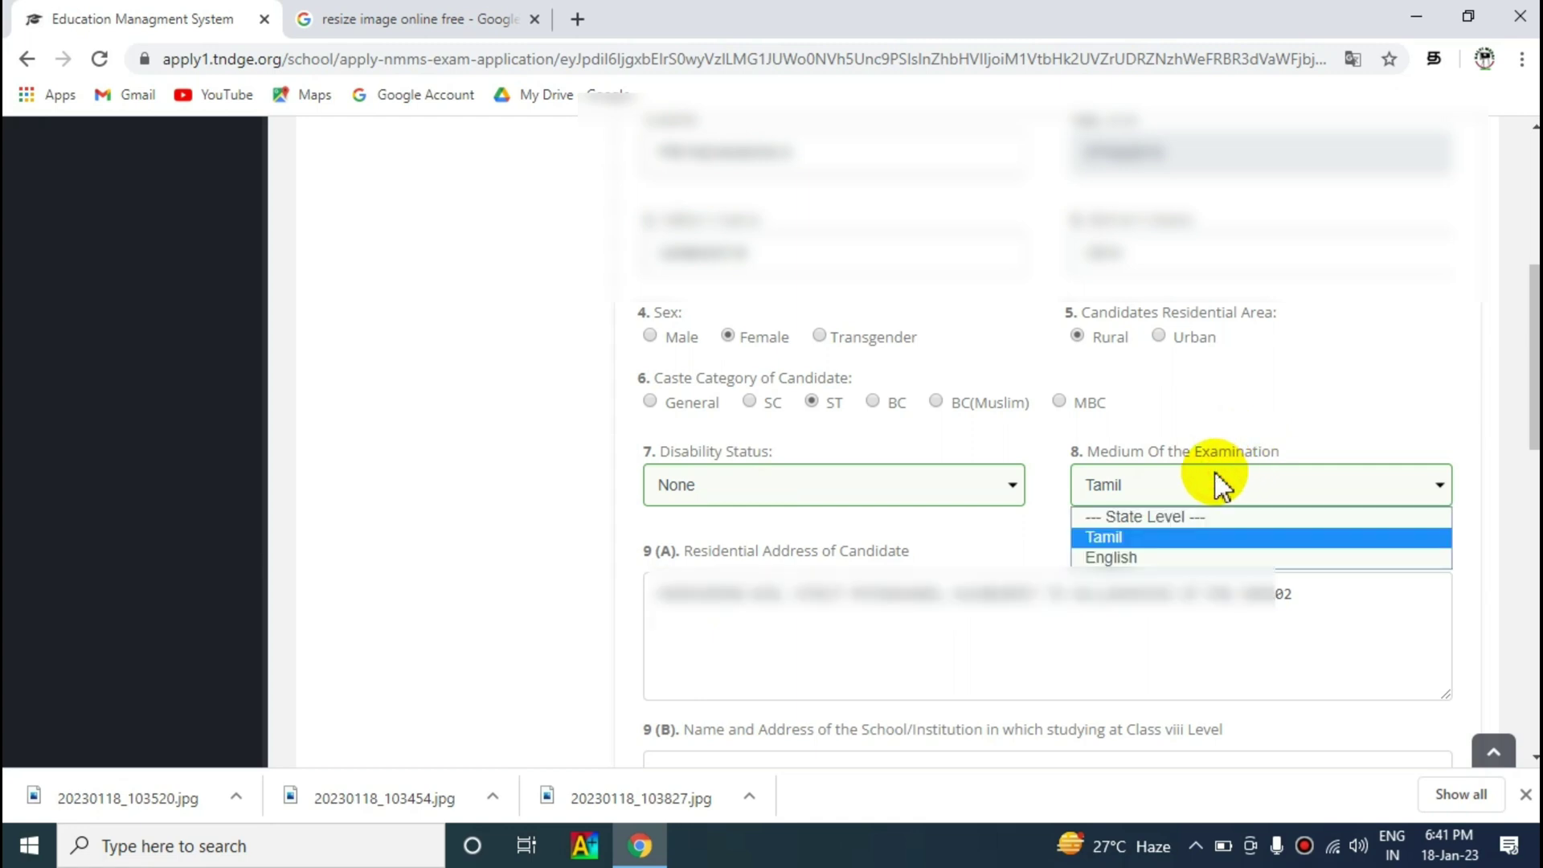
{"action": "left_click", "coordinate": [1276, 394]}
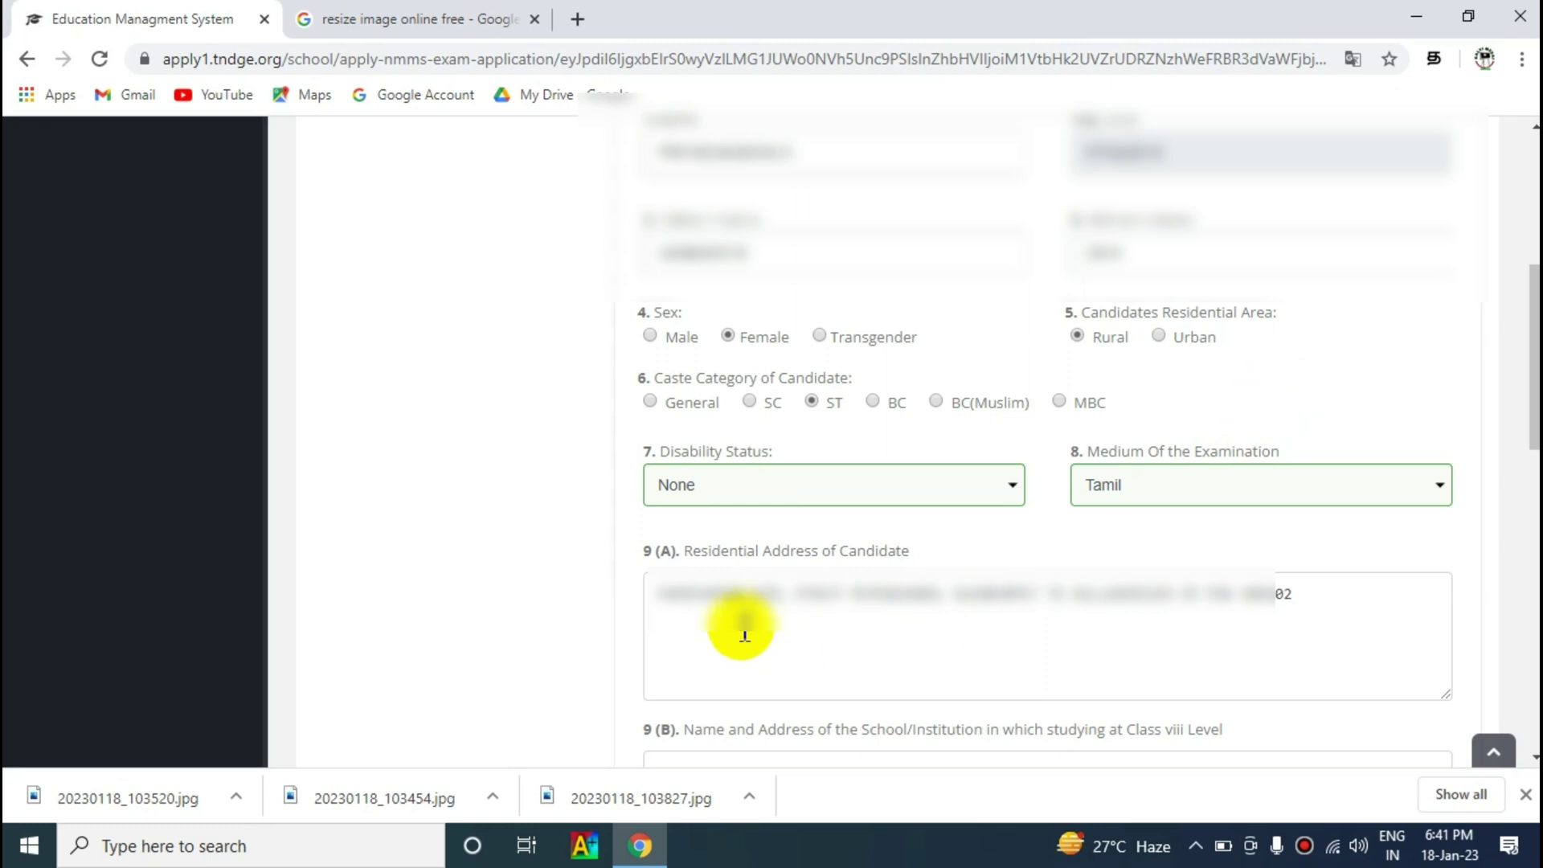
Step: Review the residential and school address fields and the choices for father's education, father's occupation and mother's education
{"action": "left_click", "coordinate": [743, 595]}
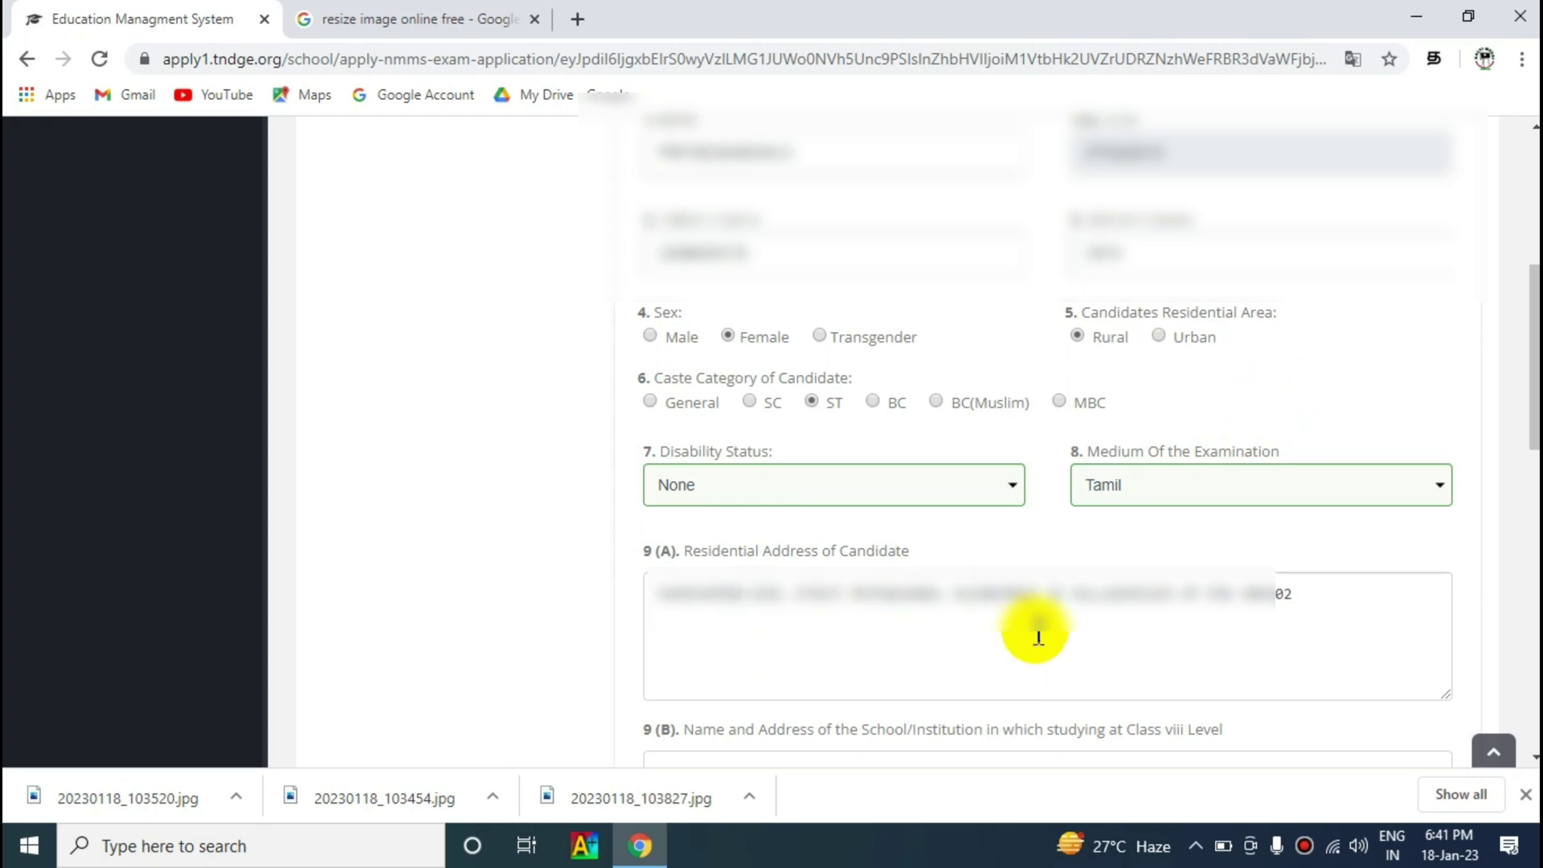
{"action": "left_click_drag", "start_coordinate": [1535, 409], "coordinate": [1535, 514]}
{"action": "left_click", "coordinate": [1260, 413]}
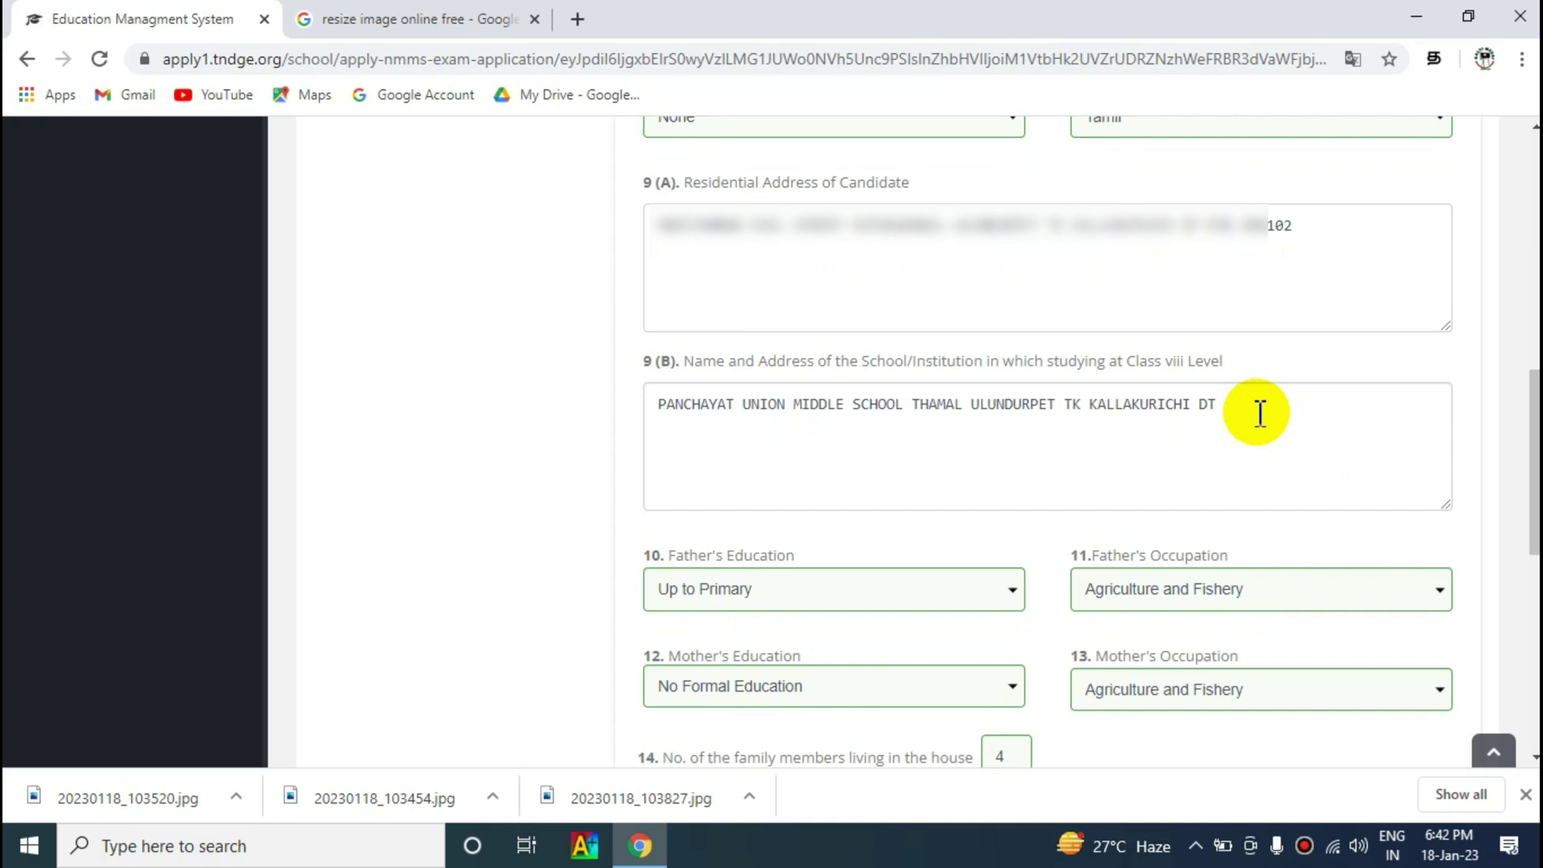
{"action": "left_click", "coordinate": [935, 609]}
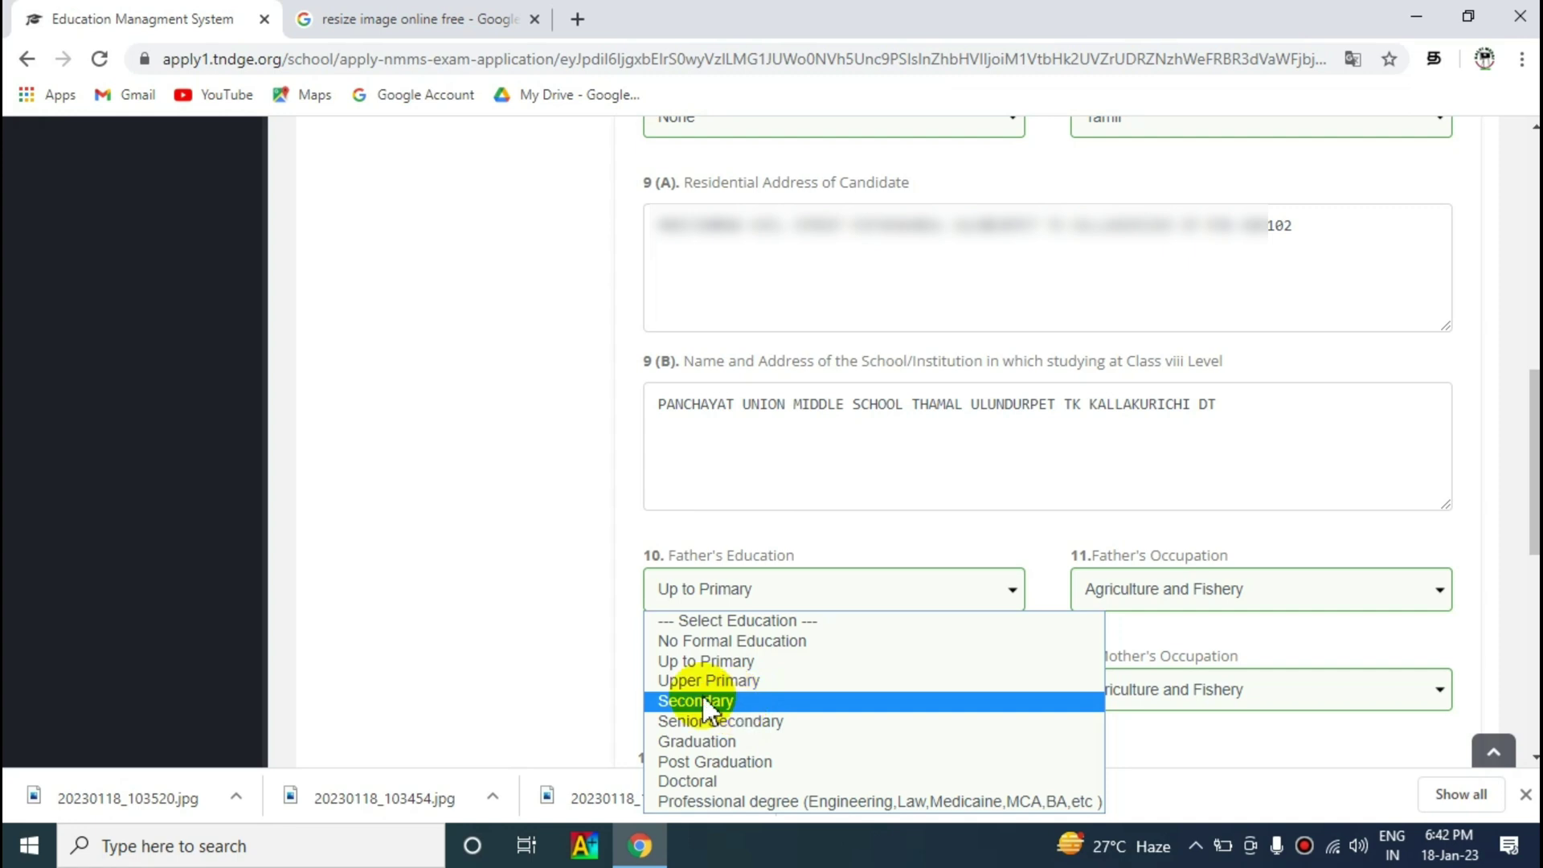
{"action": "left_click", "coordinate": [506, 649]}
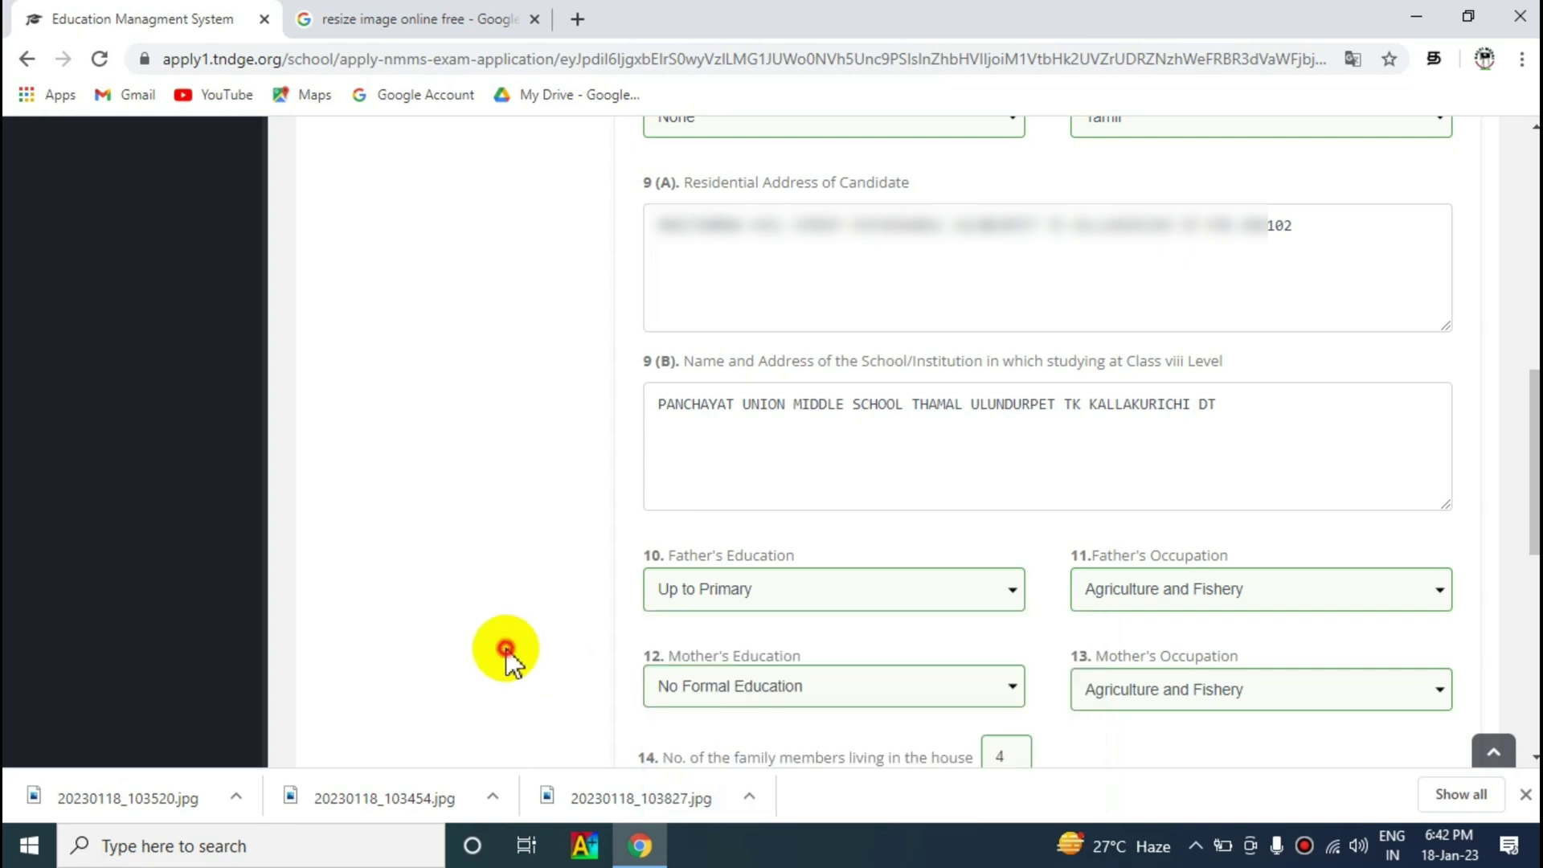
{"action": "left_click", "coordinate": [1266, 587]}
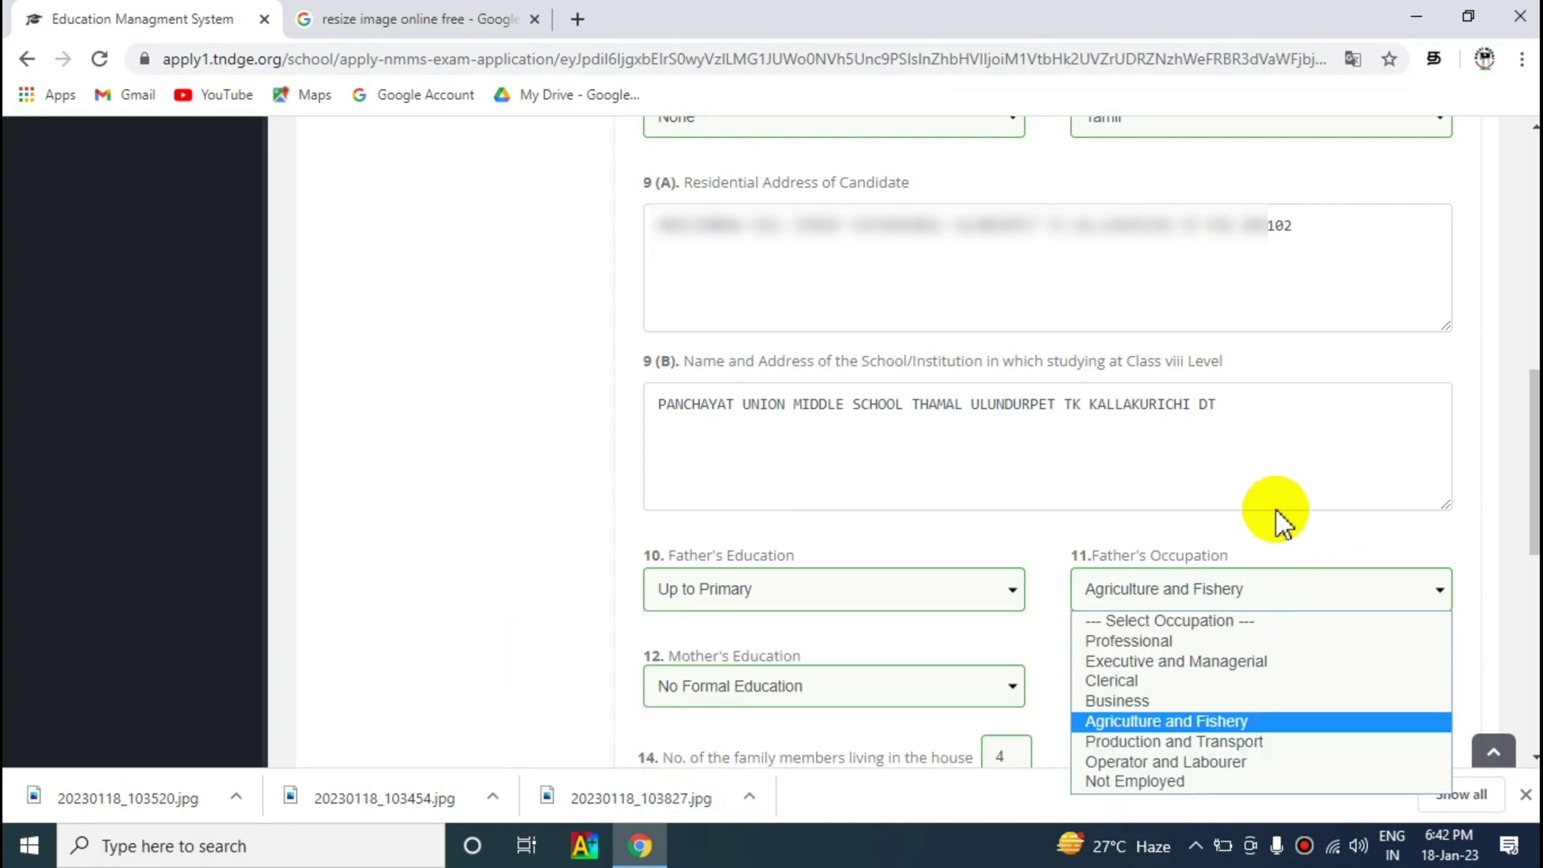
{"action": "left_click", "coordinate": [1274, 438]}
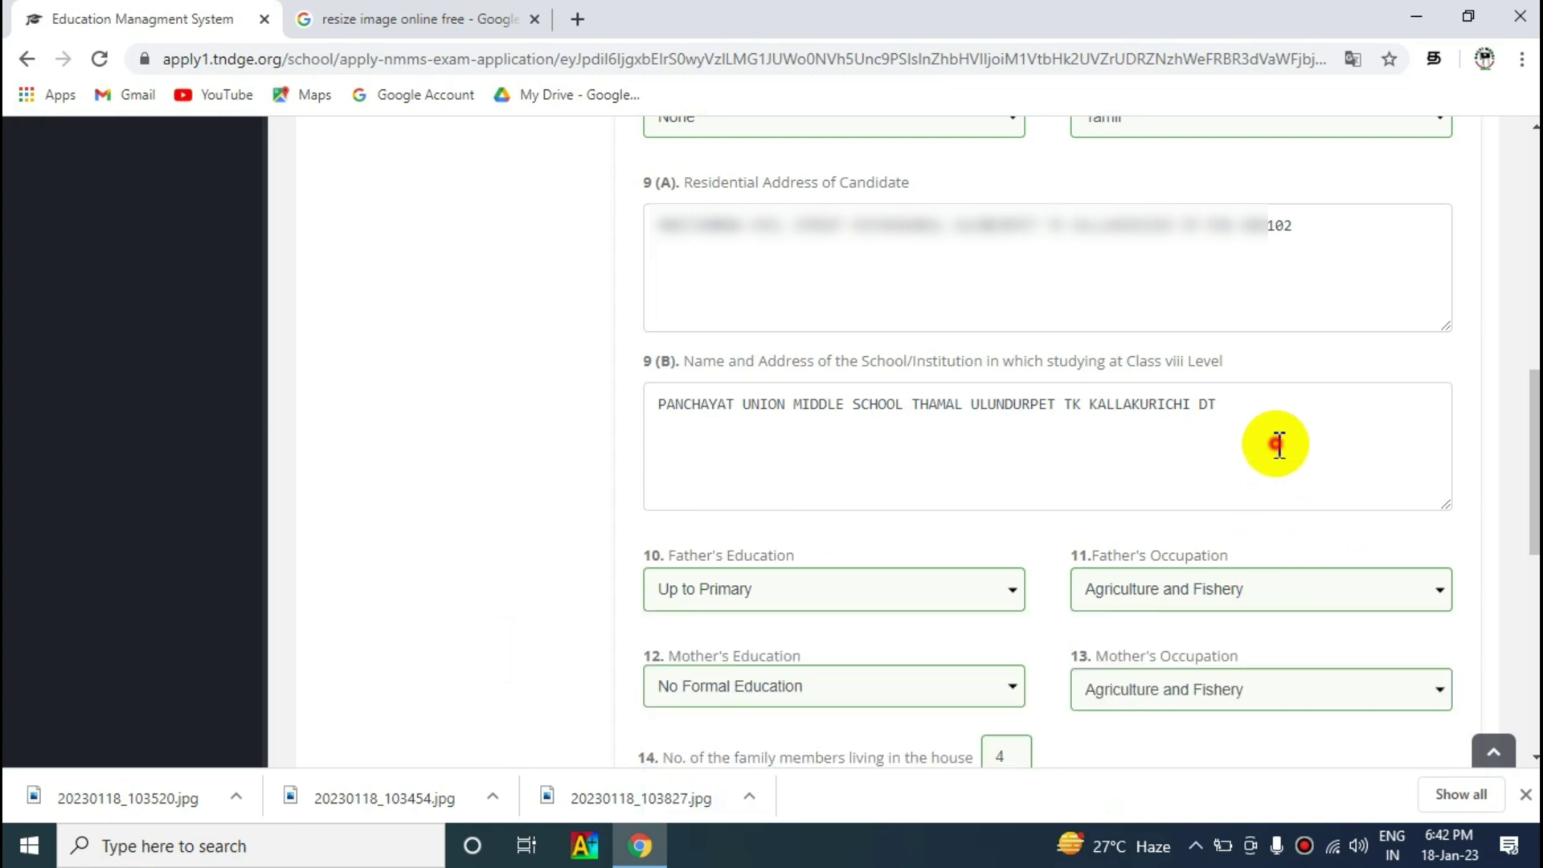
{"action": "left_click", "coordinate": [906, 710]}
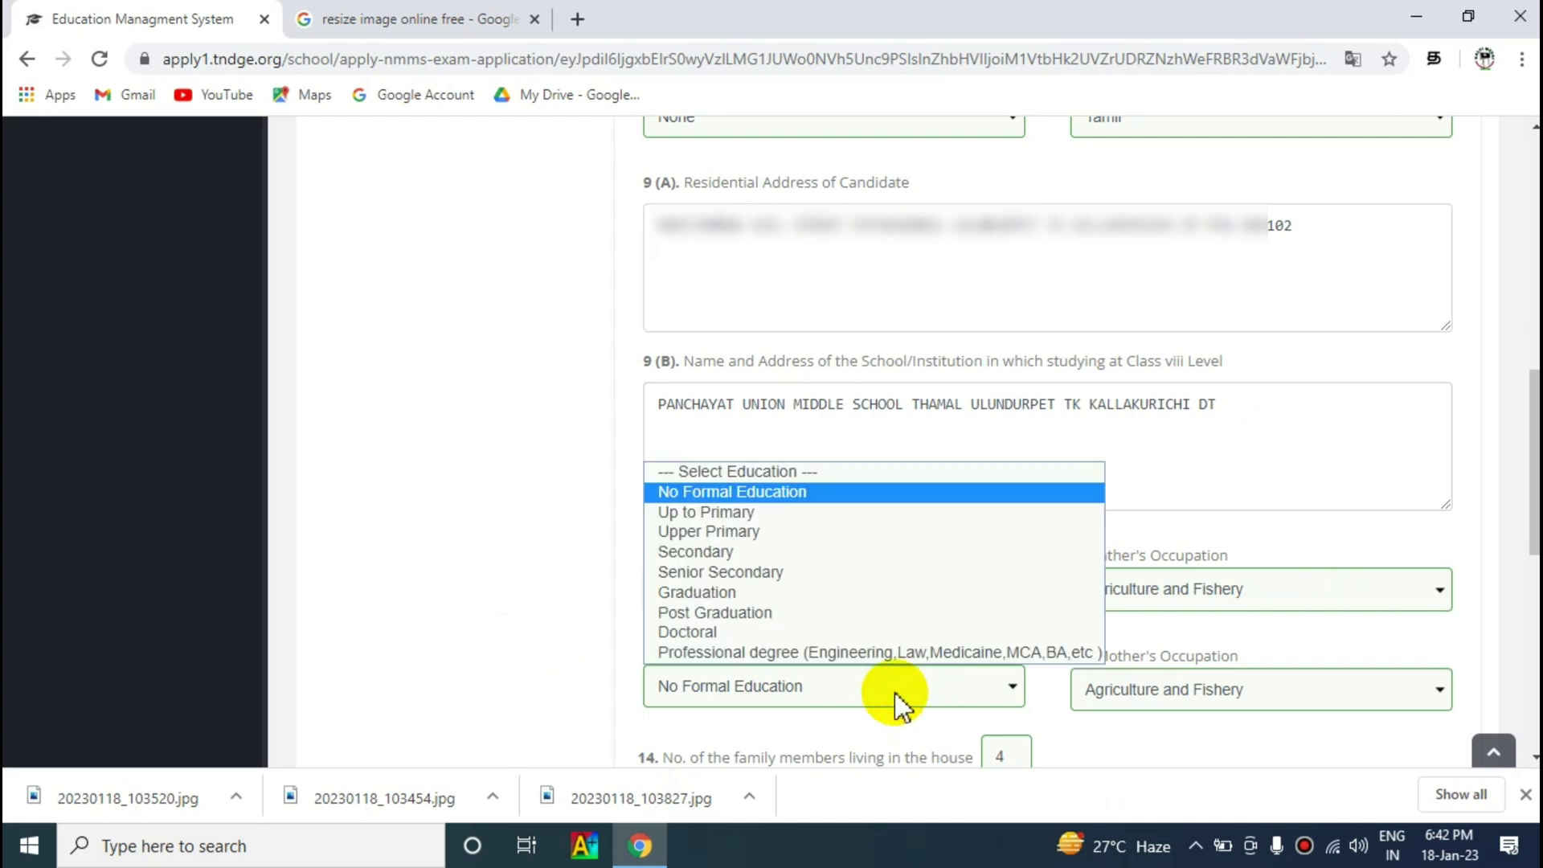
{"action": "left_click", "coordinate": [486, 631]}
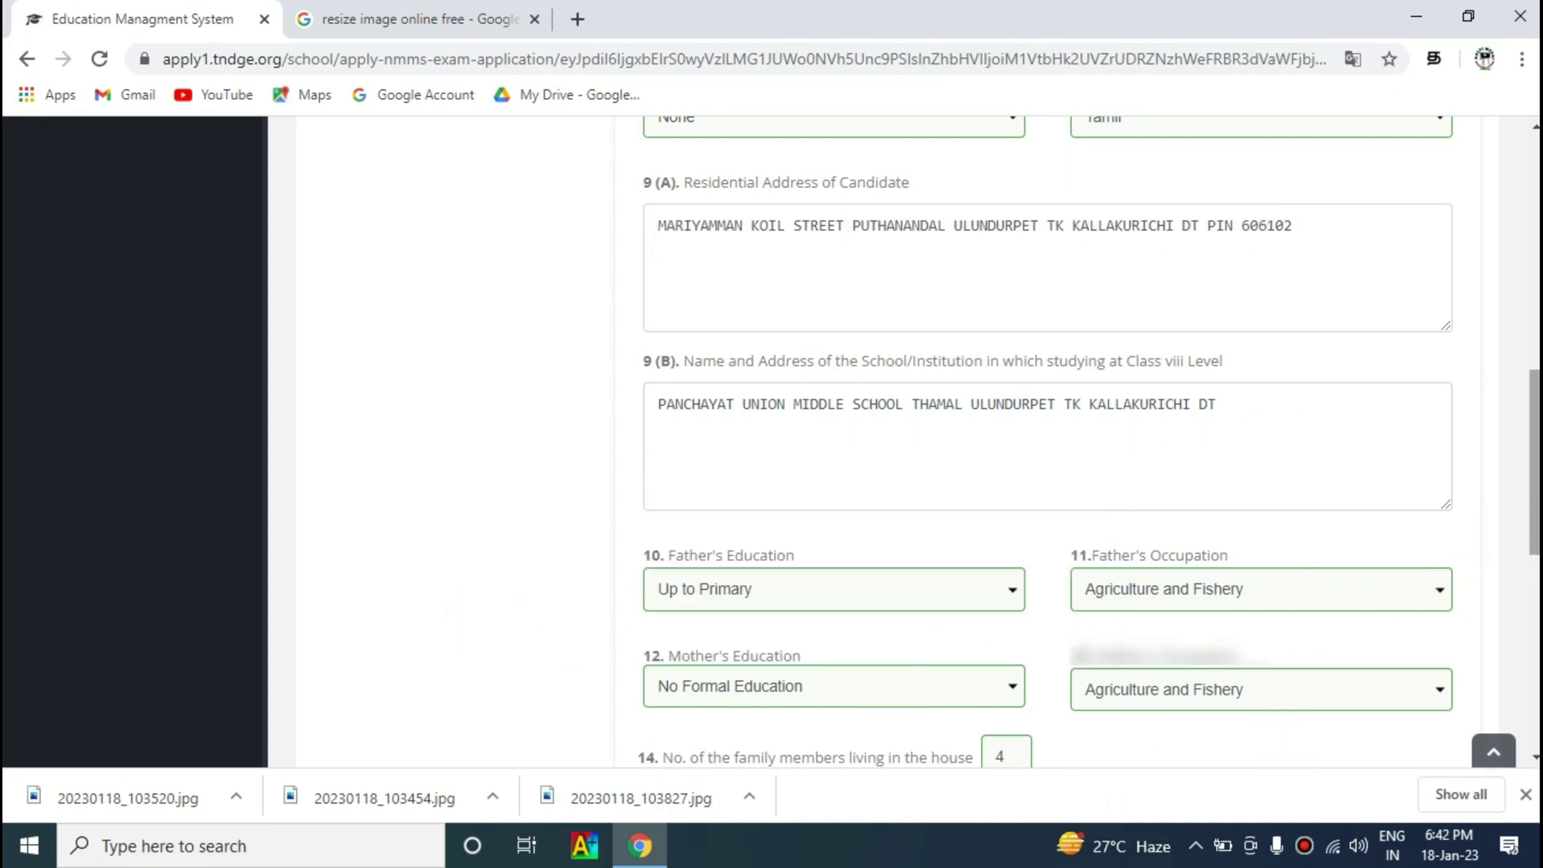
Step: Review the family size, sibling, birth order, parental income and contact fields, and return to the candidate photo upload section
{"action": "scroll", "coordinate": [1125, 385], "scroll_direction": "down", "scroll_amount": 5}
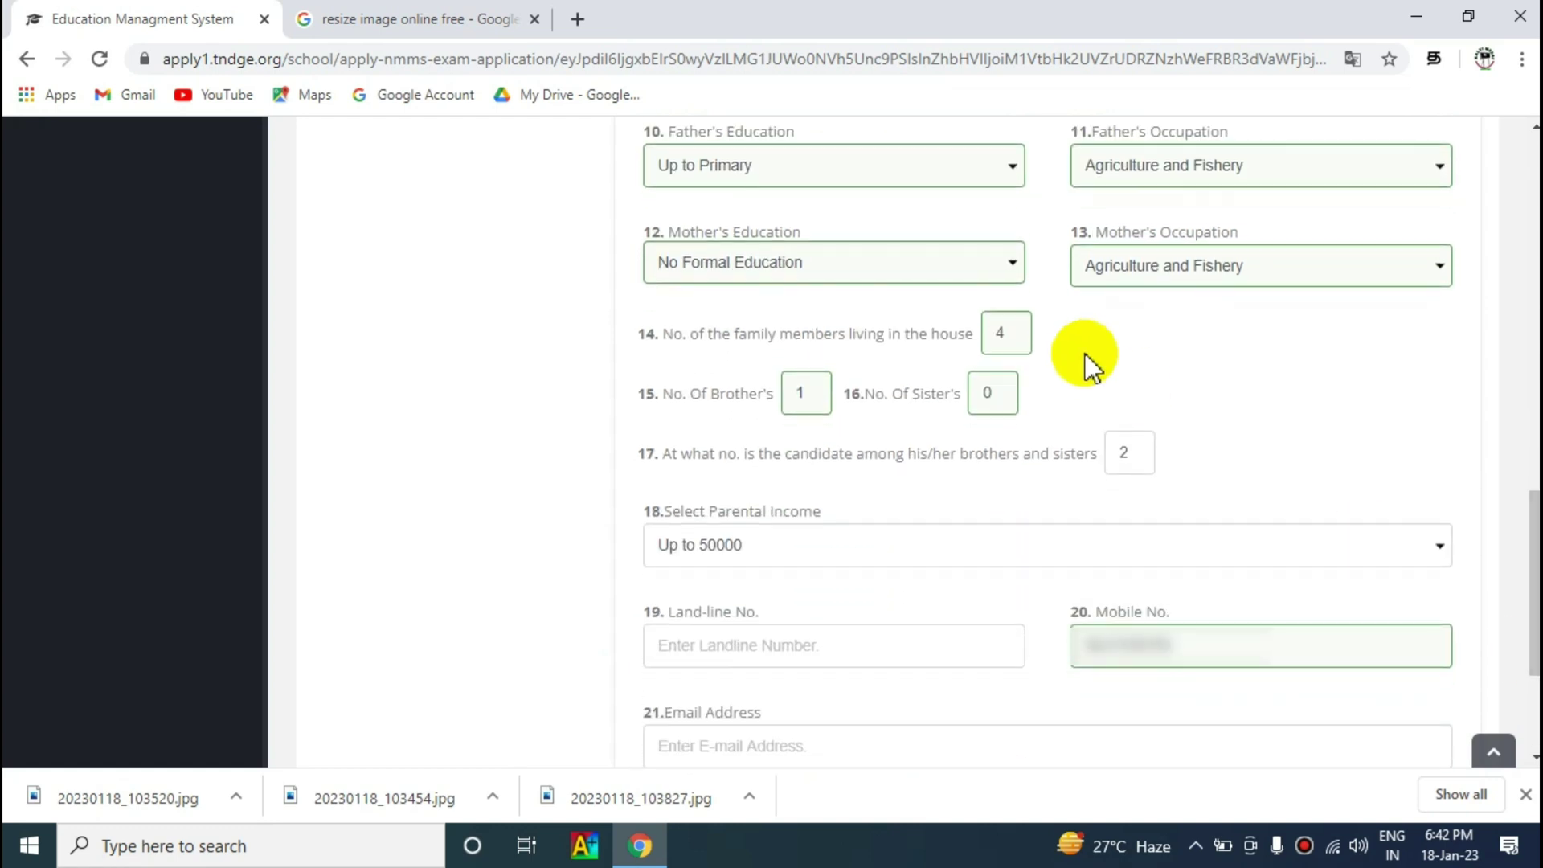
{"action": "left_click", "coordinate": [1022, 333]}
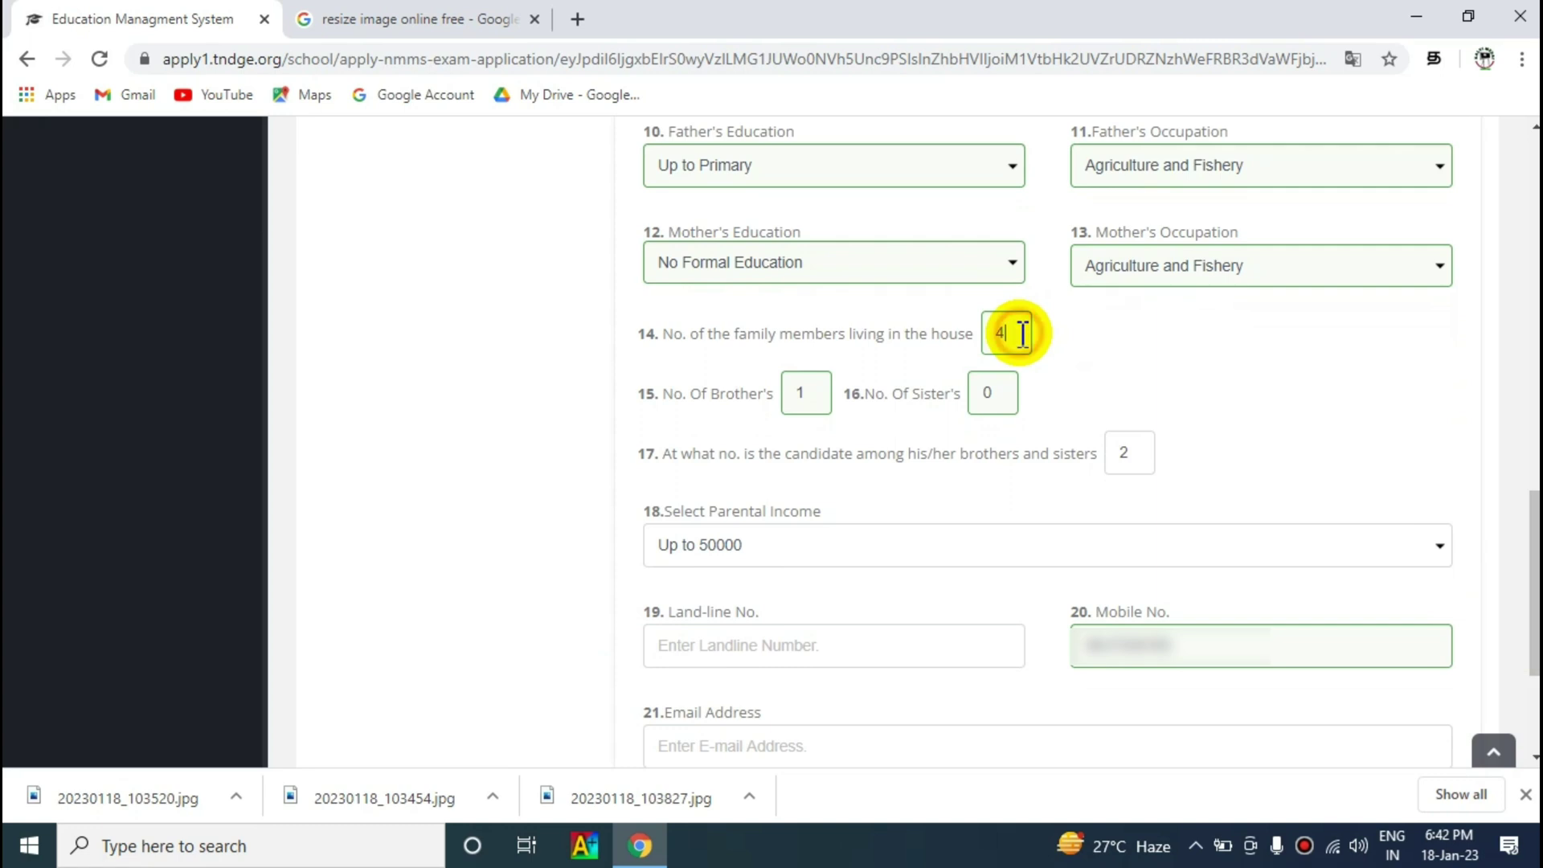
{"action": "left_click", "coordinate": [813, 399]}
{"action": "left_click", "coordinate": [1006, 394]}
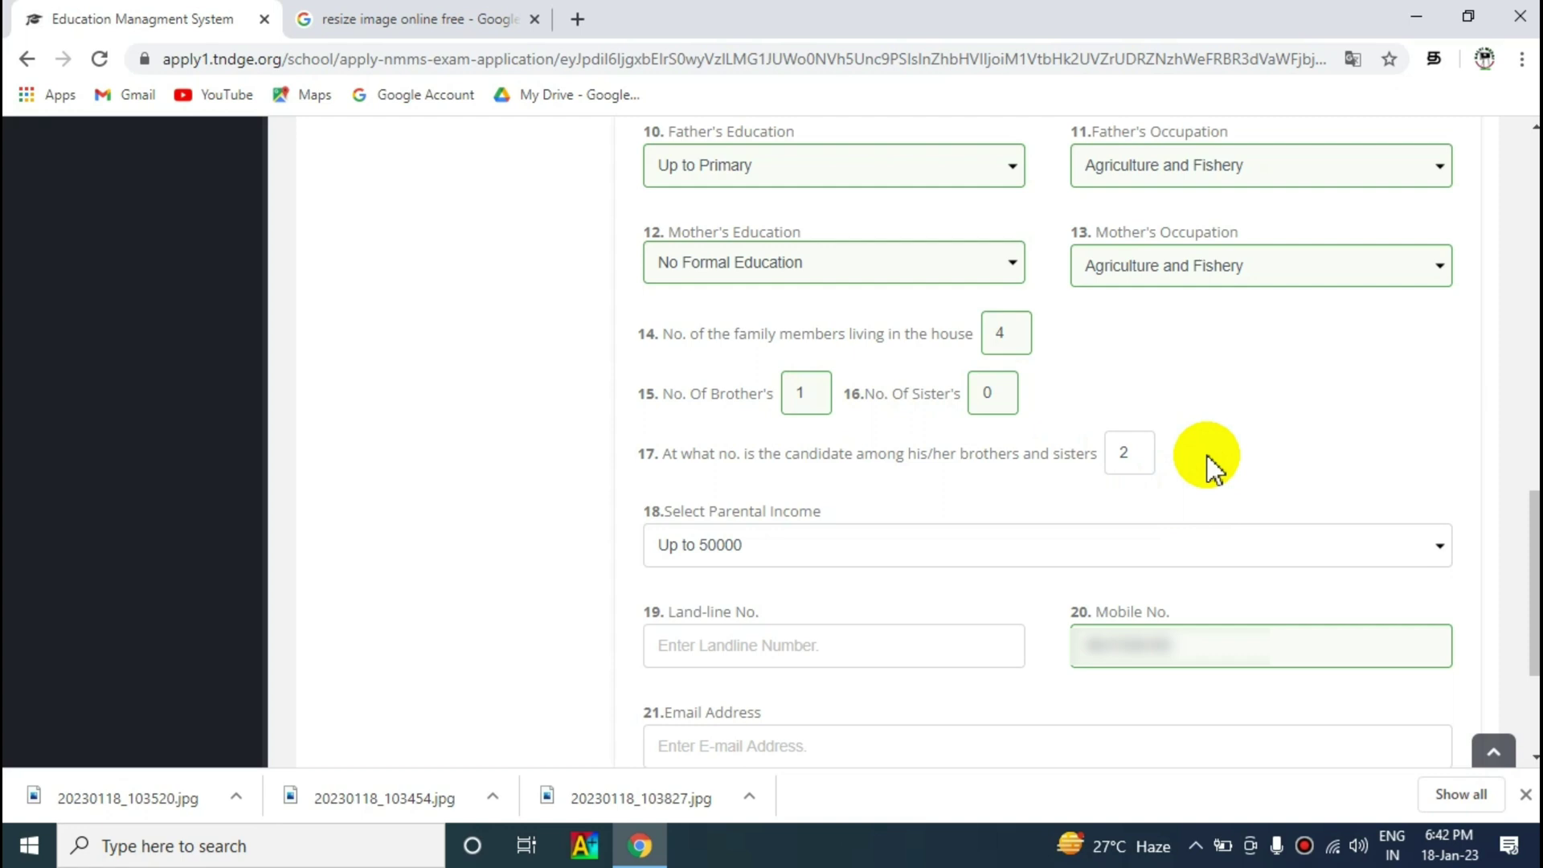
{"action": "left_click", "coordinate": [1142, 455]}
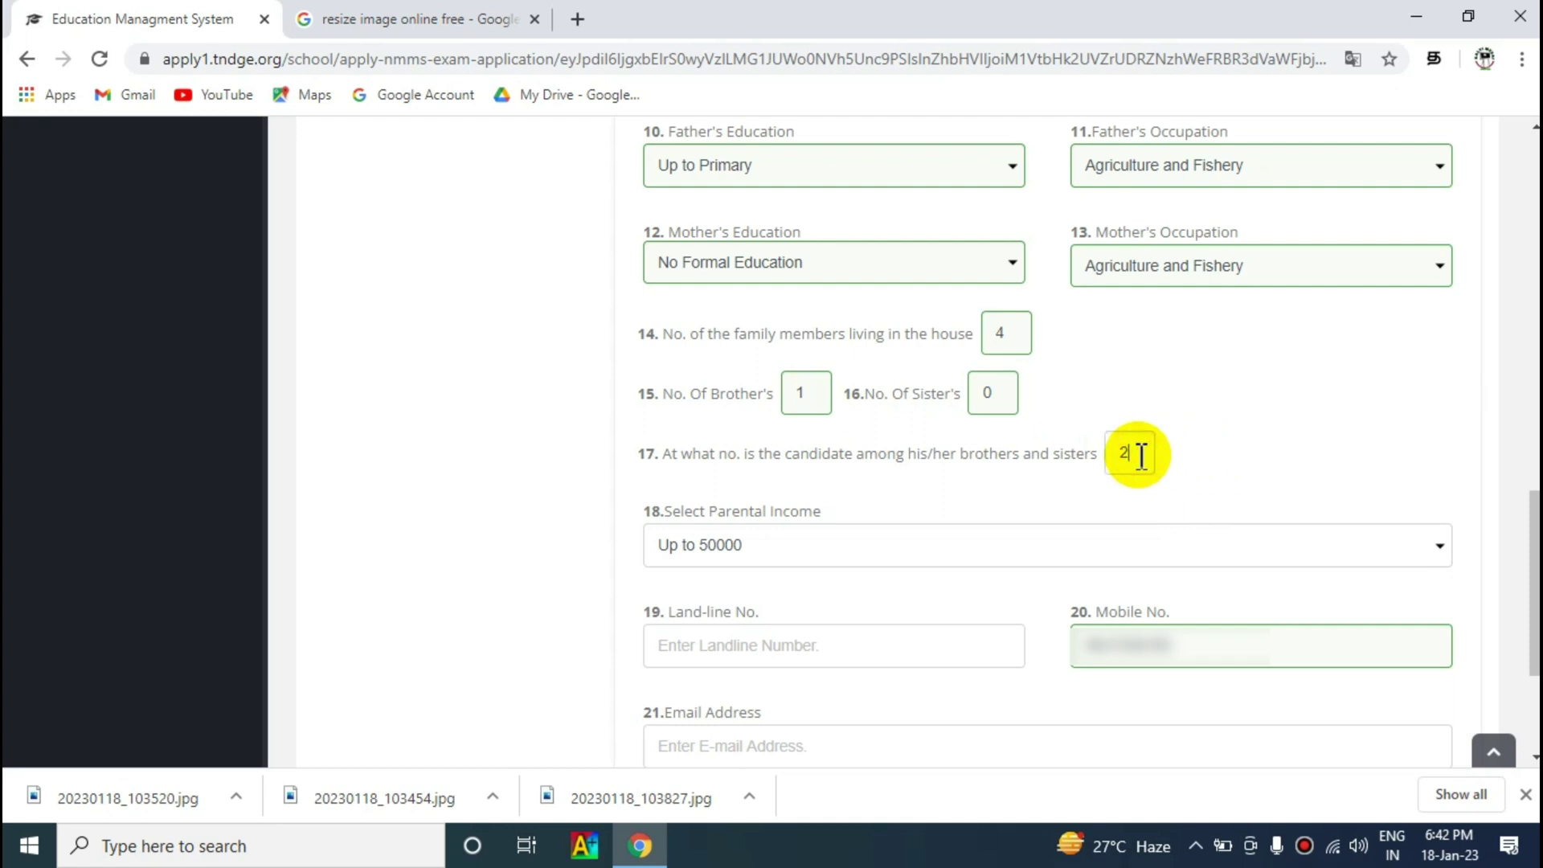
{"action": "left_click", "coordinate": [908, 563]}
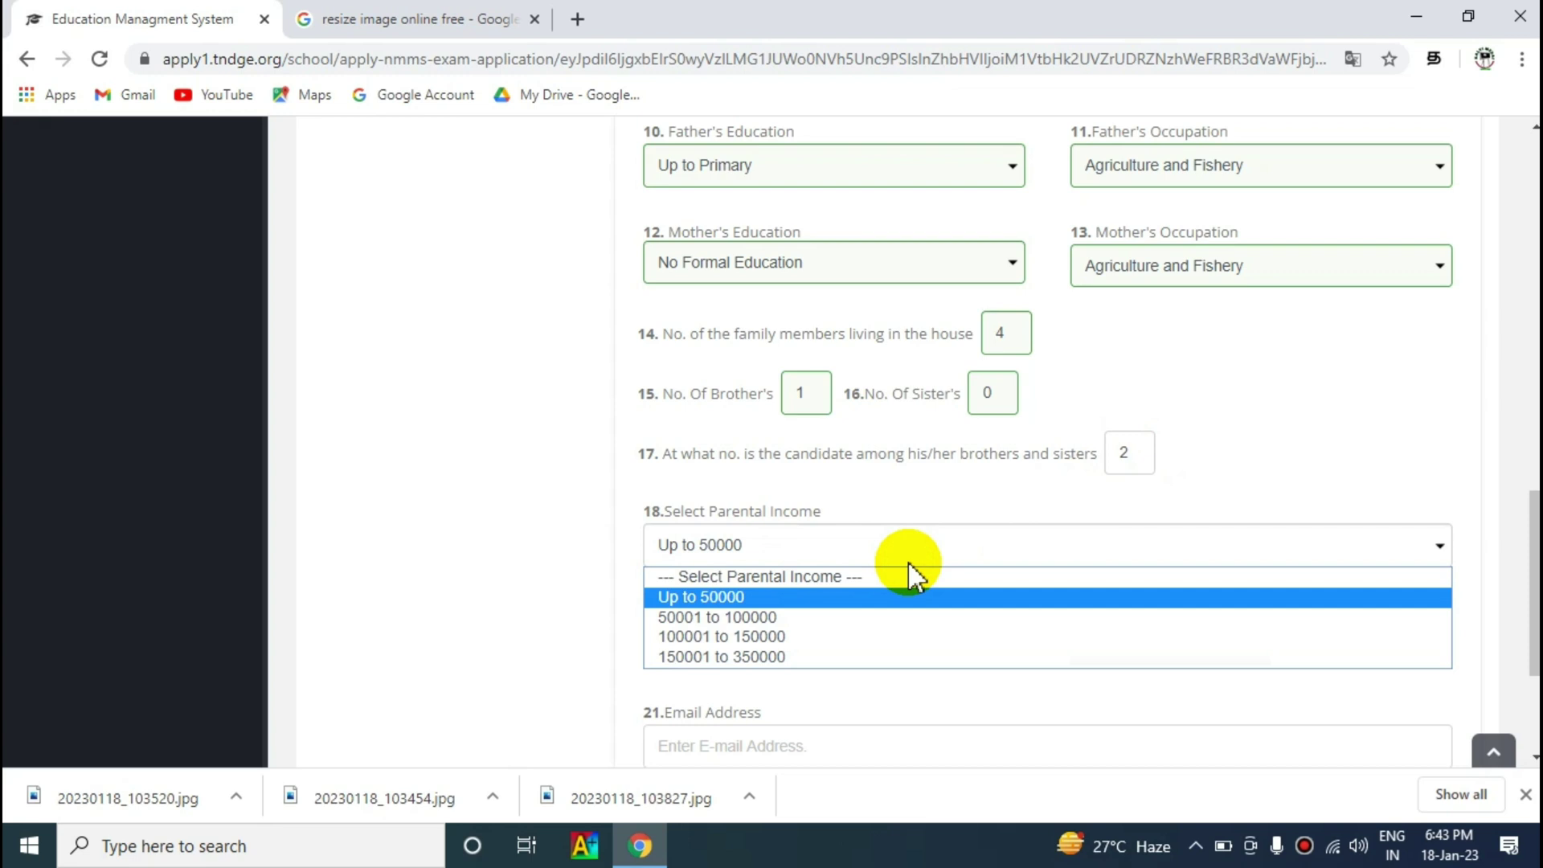
{"action": "left_click", "coordinate": [515, 602]}
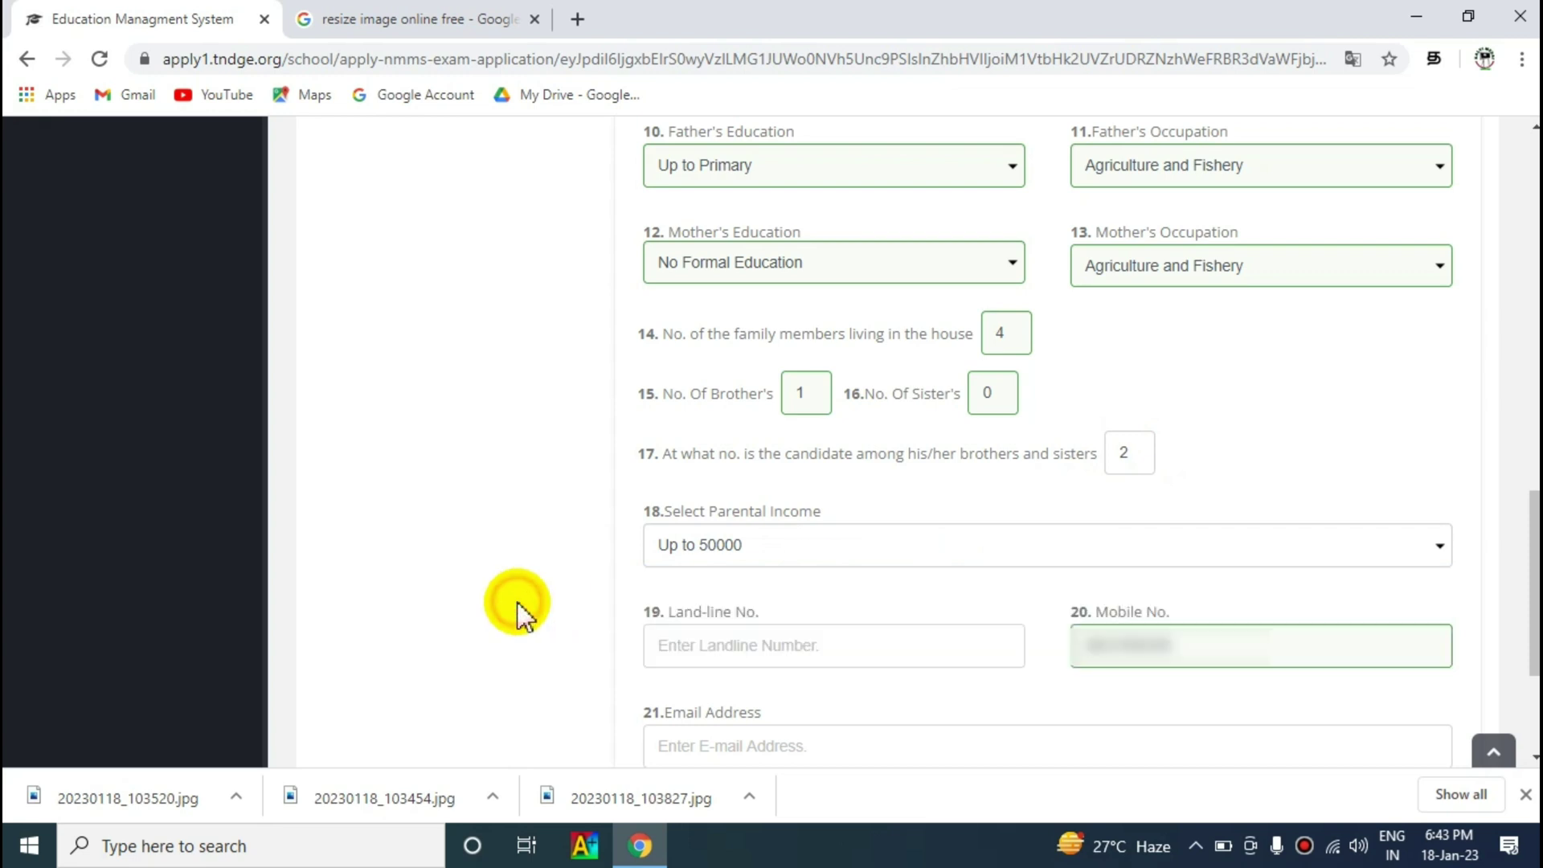
{"action": "left_click", "coordinate": [918, 649]}
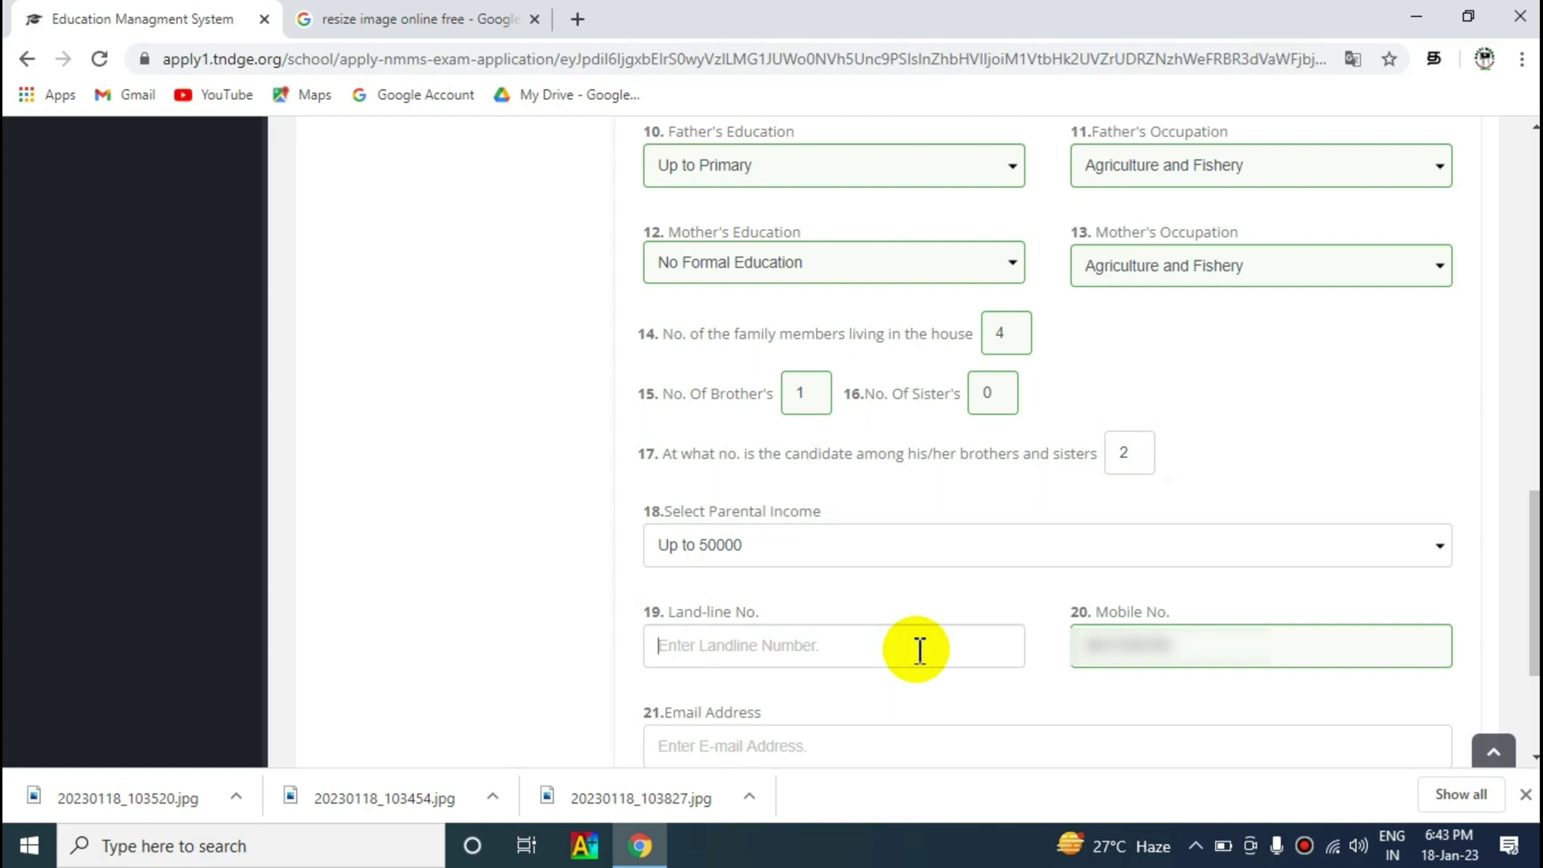
{"action": "left_click", "coordinate": [1252, 650]}
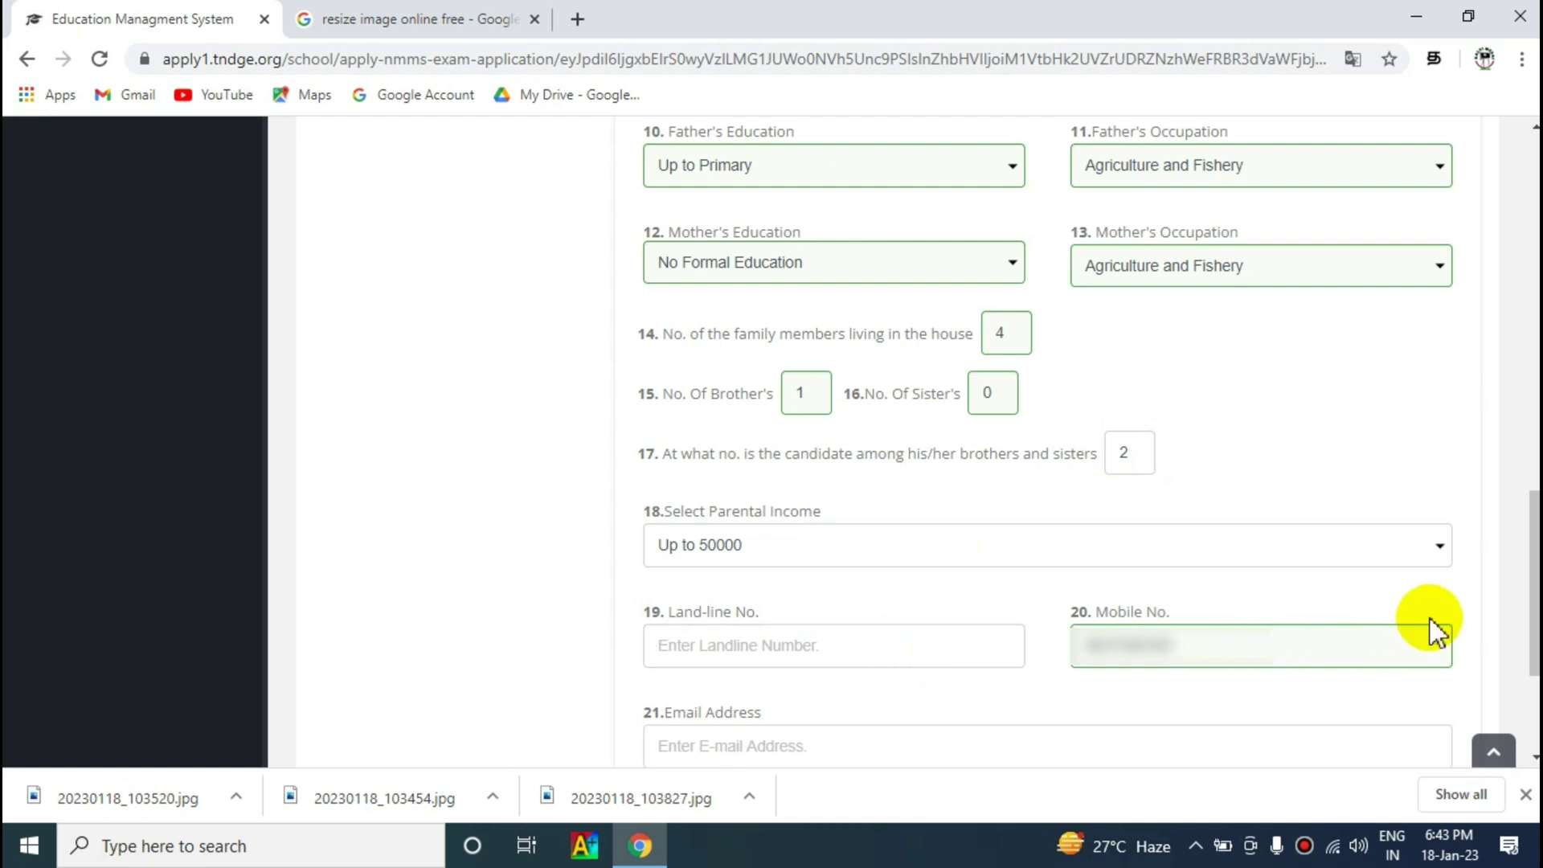
{"action": "scroll", "coordinate": [1529, 604], "scroll_direction": "down", "scroll_amount": 3}
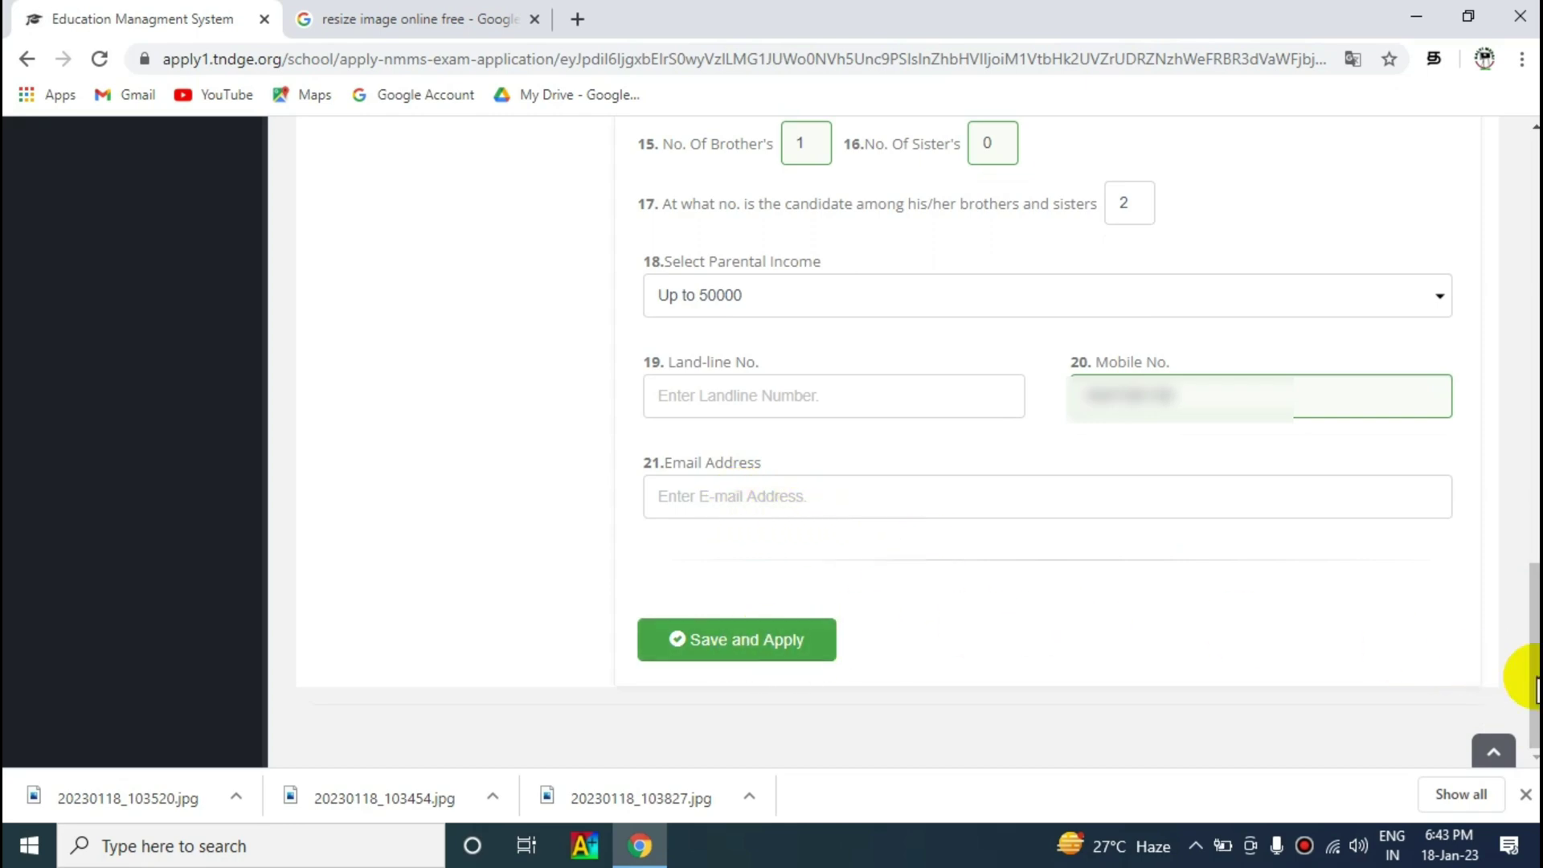
{"action": "left_click_drag", "start_coordinate": [1537, 691], "coordinate": [1535, 309]}
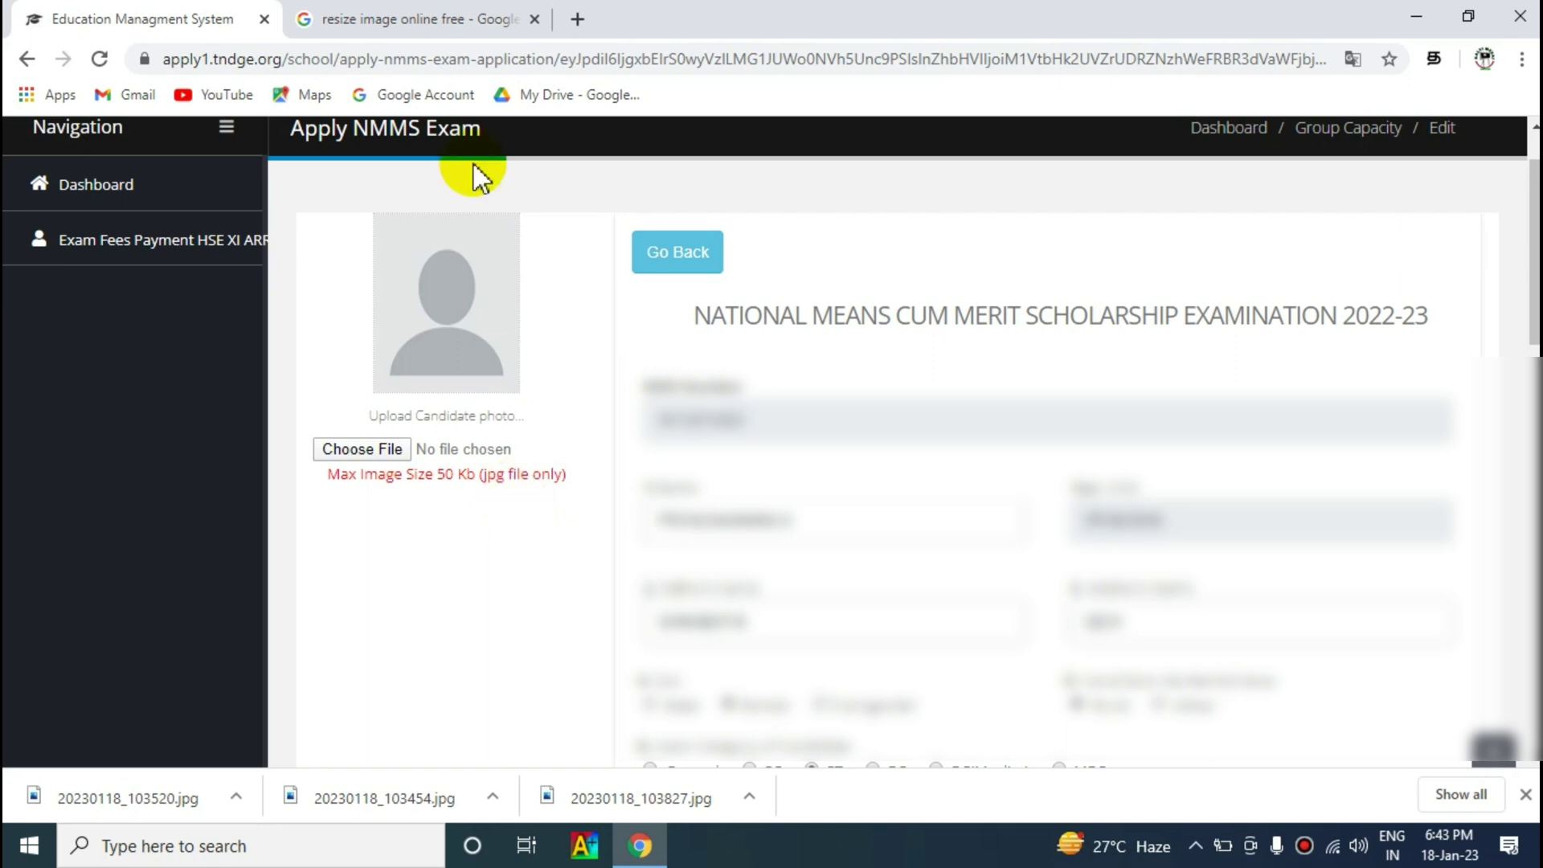
Step: Open the ReduceImages site from the "resize image online free" search results and load photo 20230118_103551 from the Saved Pictures folder
{"action": "left_click", "coordinate": [439, 35]}
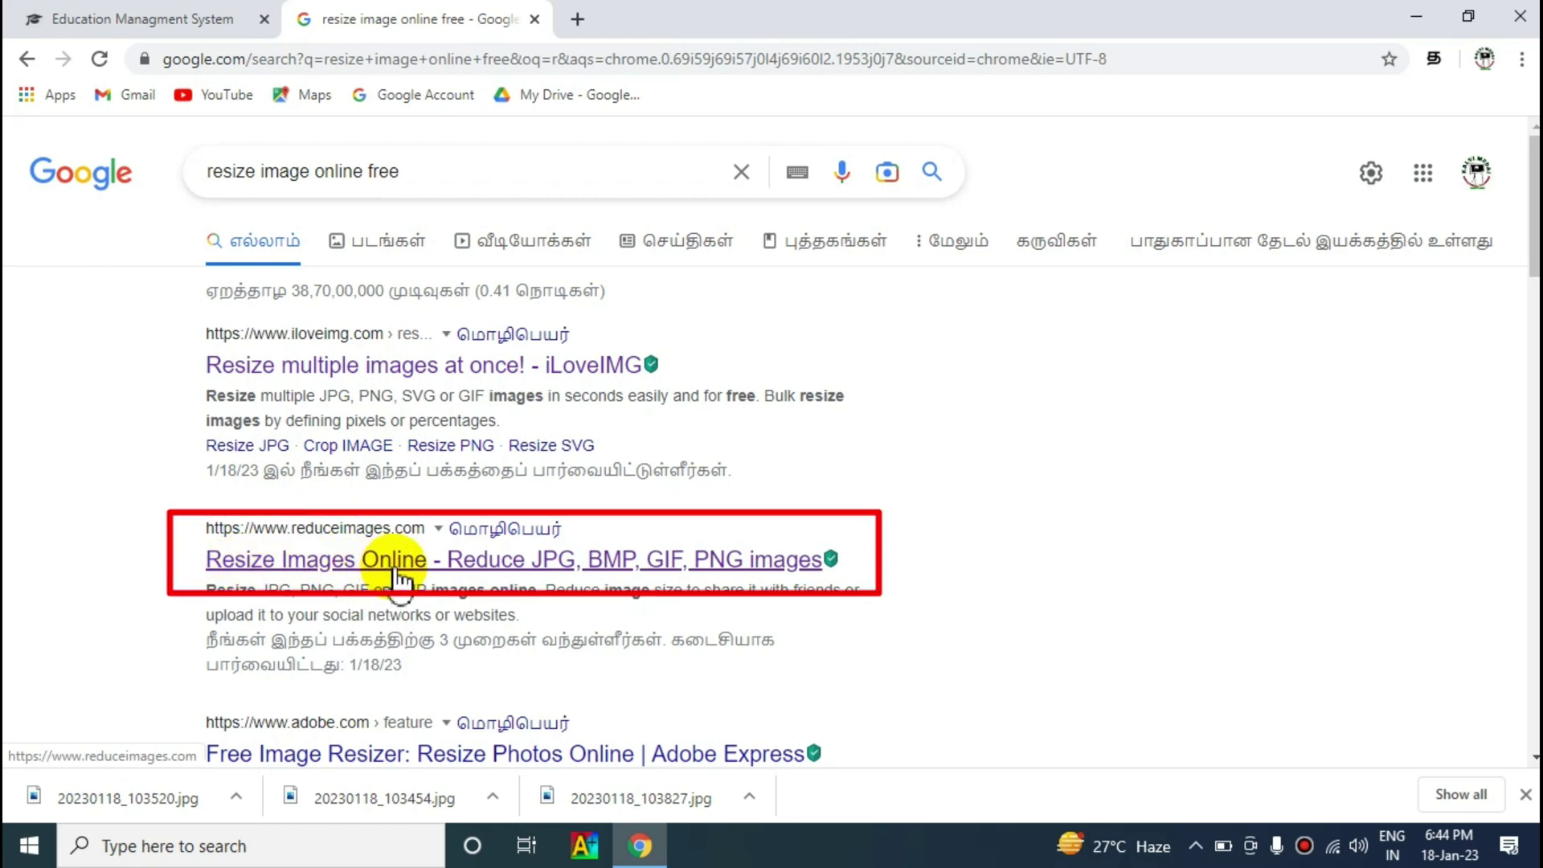
{"action": "left_click", "coordinate": [394, 563]}
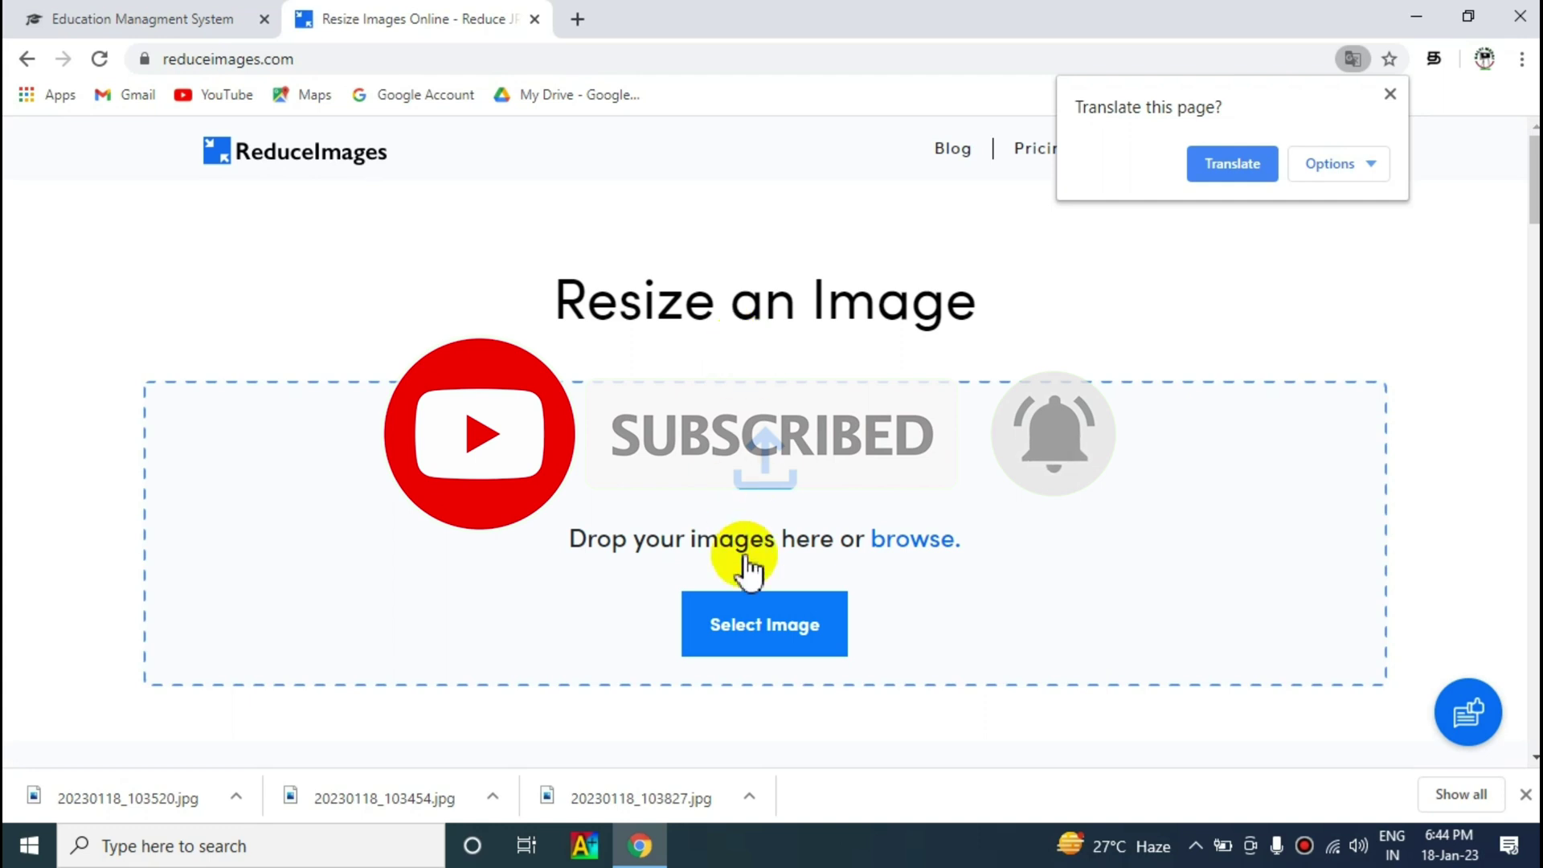
{"action": "left_click", "coordinate": [764, 629]}
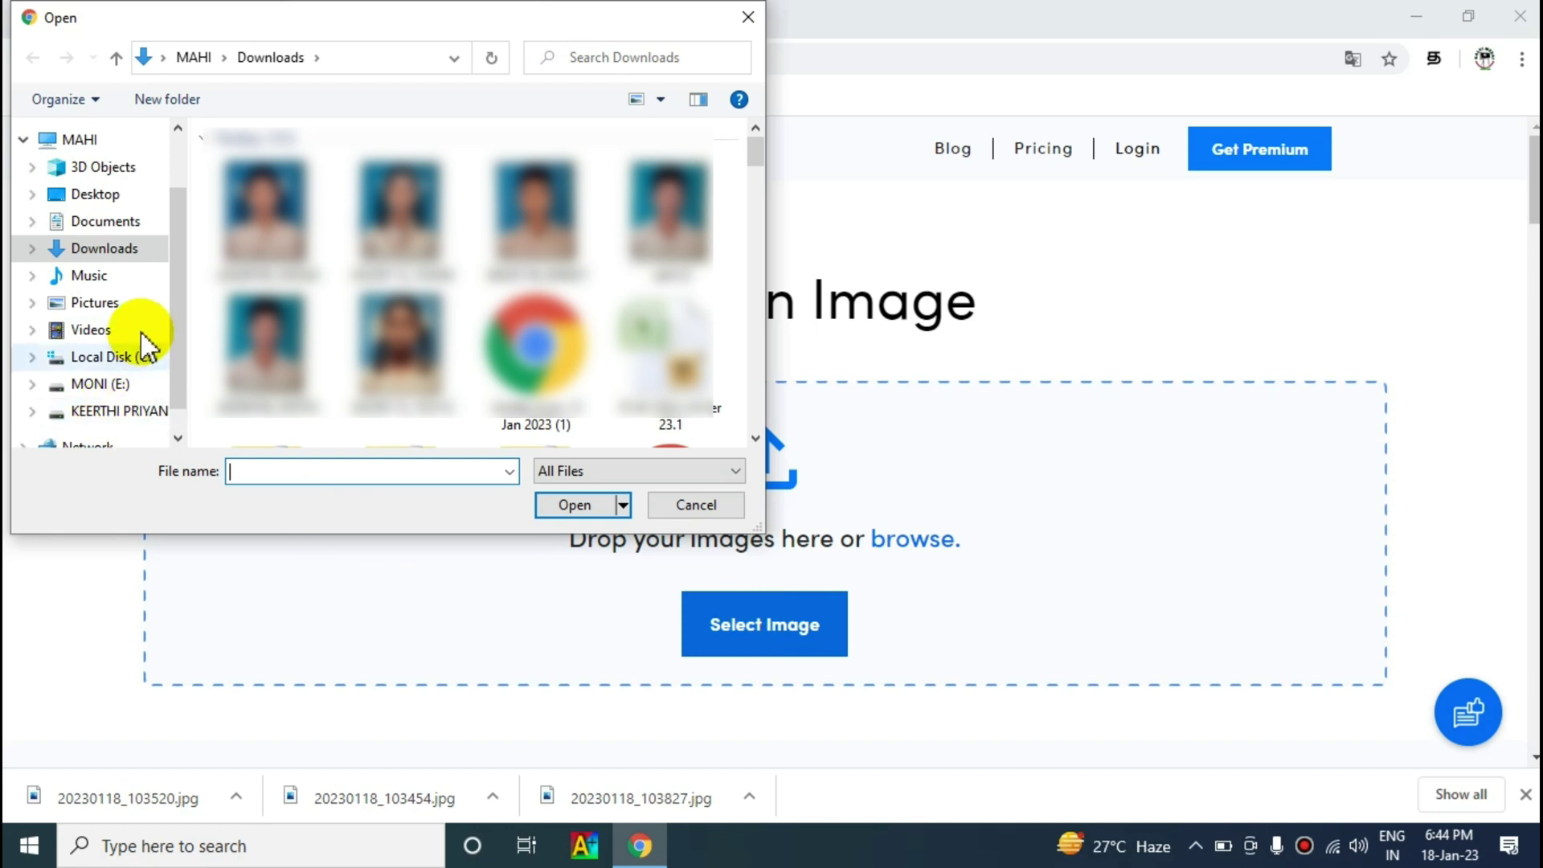
{"action": "left_click", "coordinate": [114, 307]}
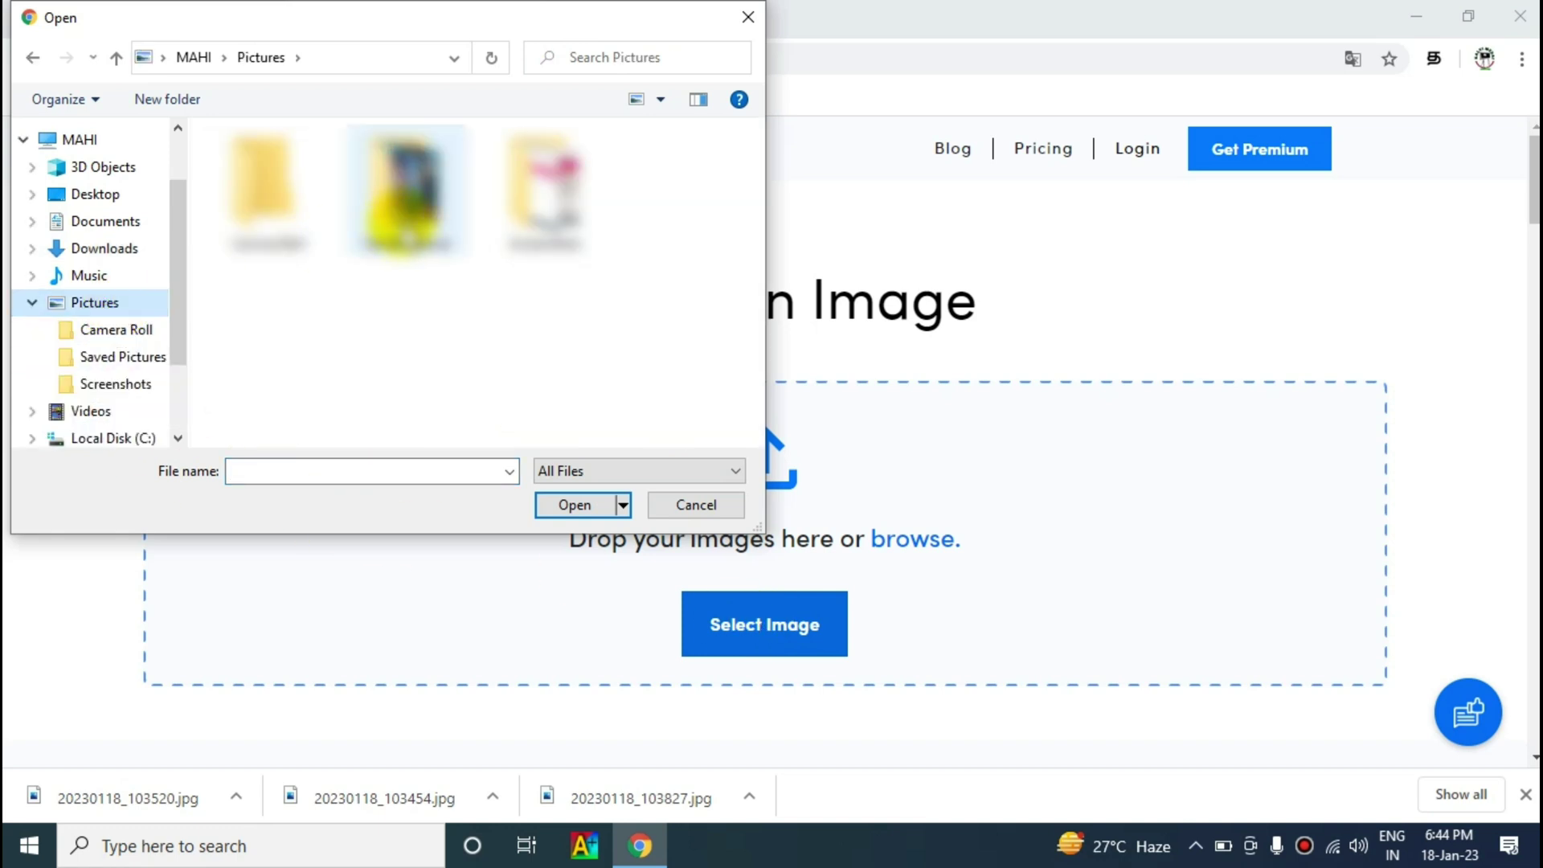
{"action": "double_click", "coordinate": [400, 211]}
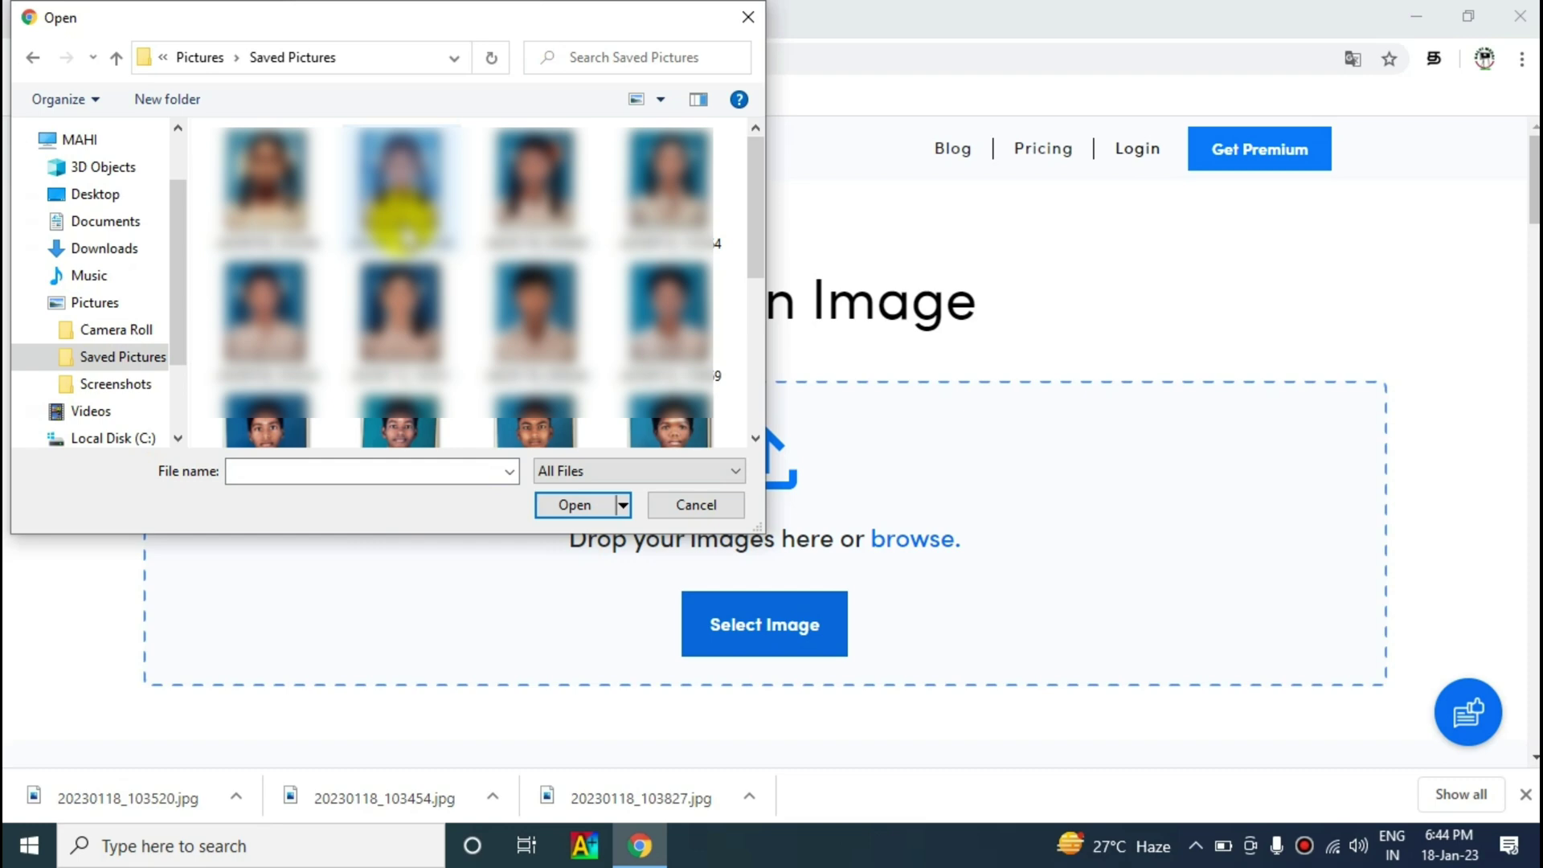
{"action": "left_click", "coordinate": [400, 314]}
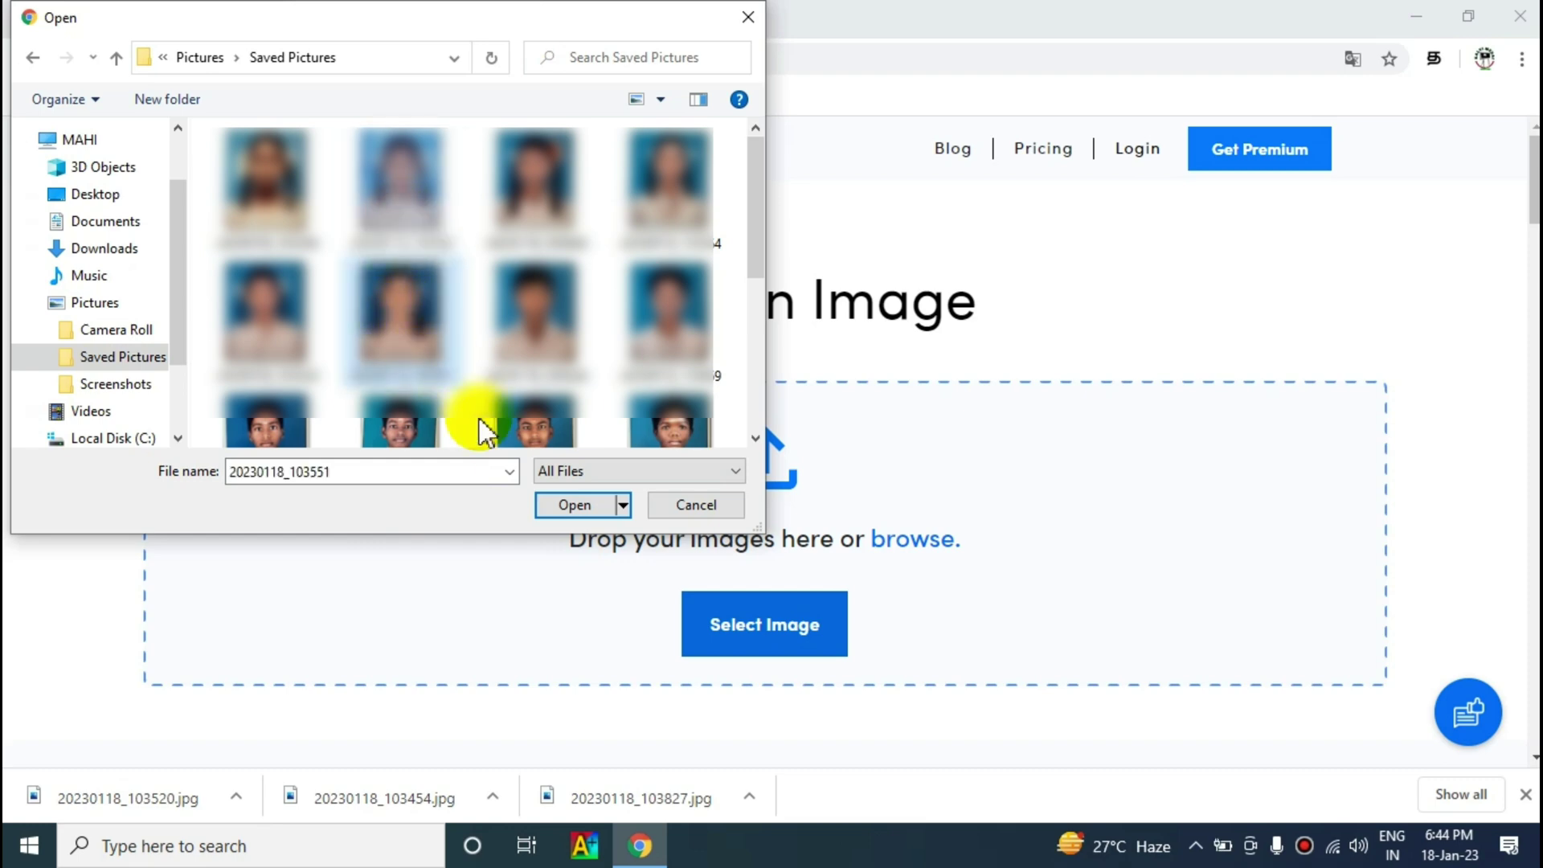
{"action": "left_click", "coordinate": [573, 505]}
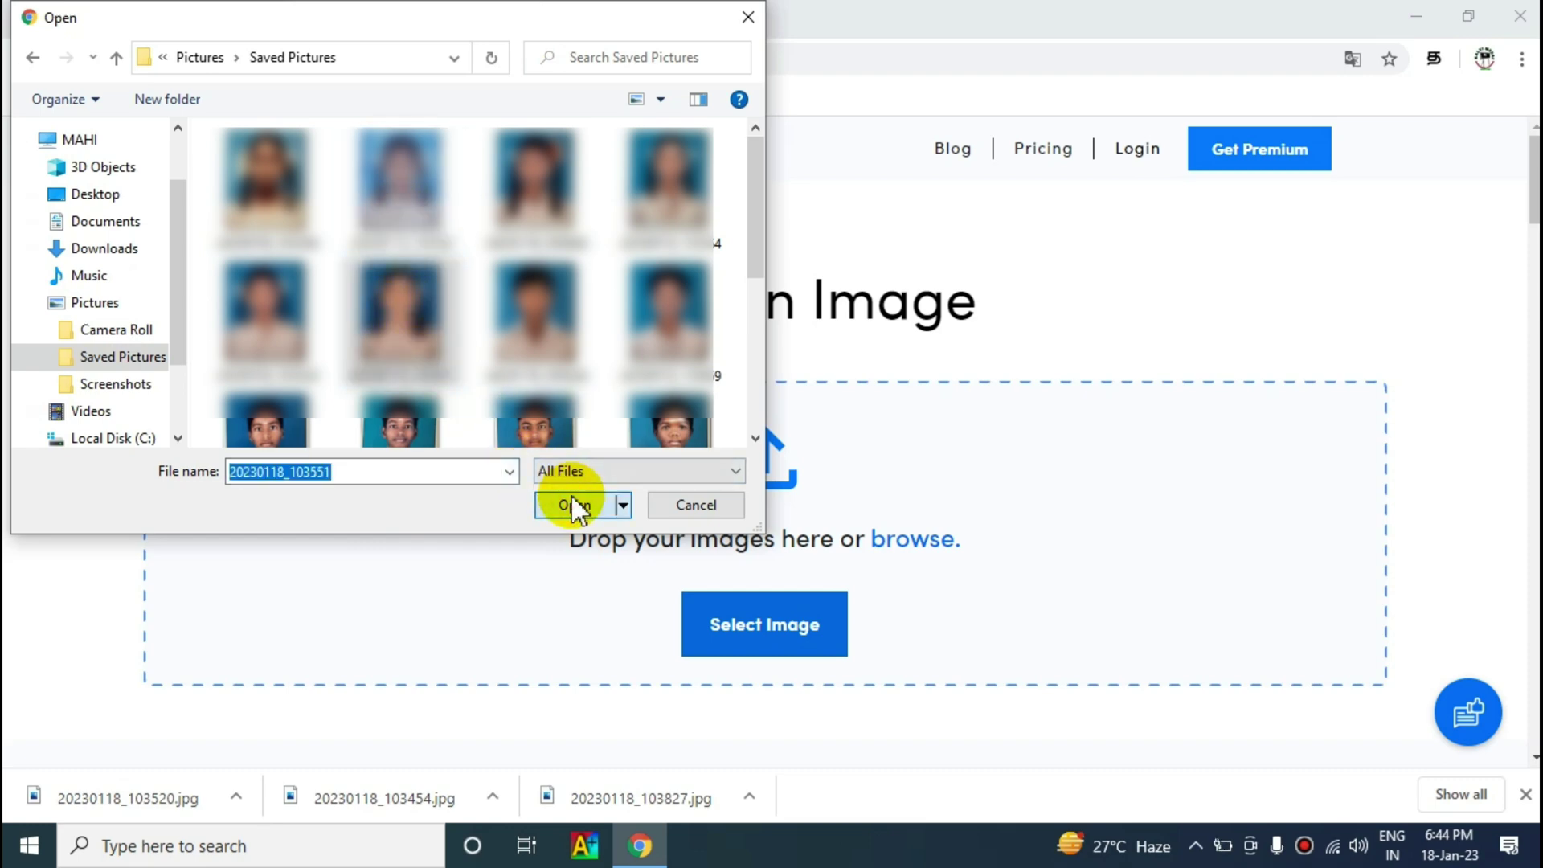
{"action": "left_click", "coordinate": [573, 505]}
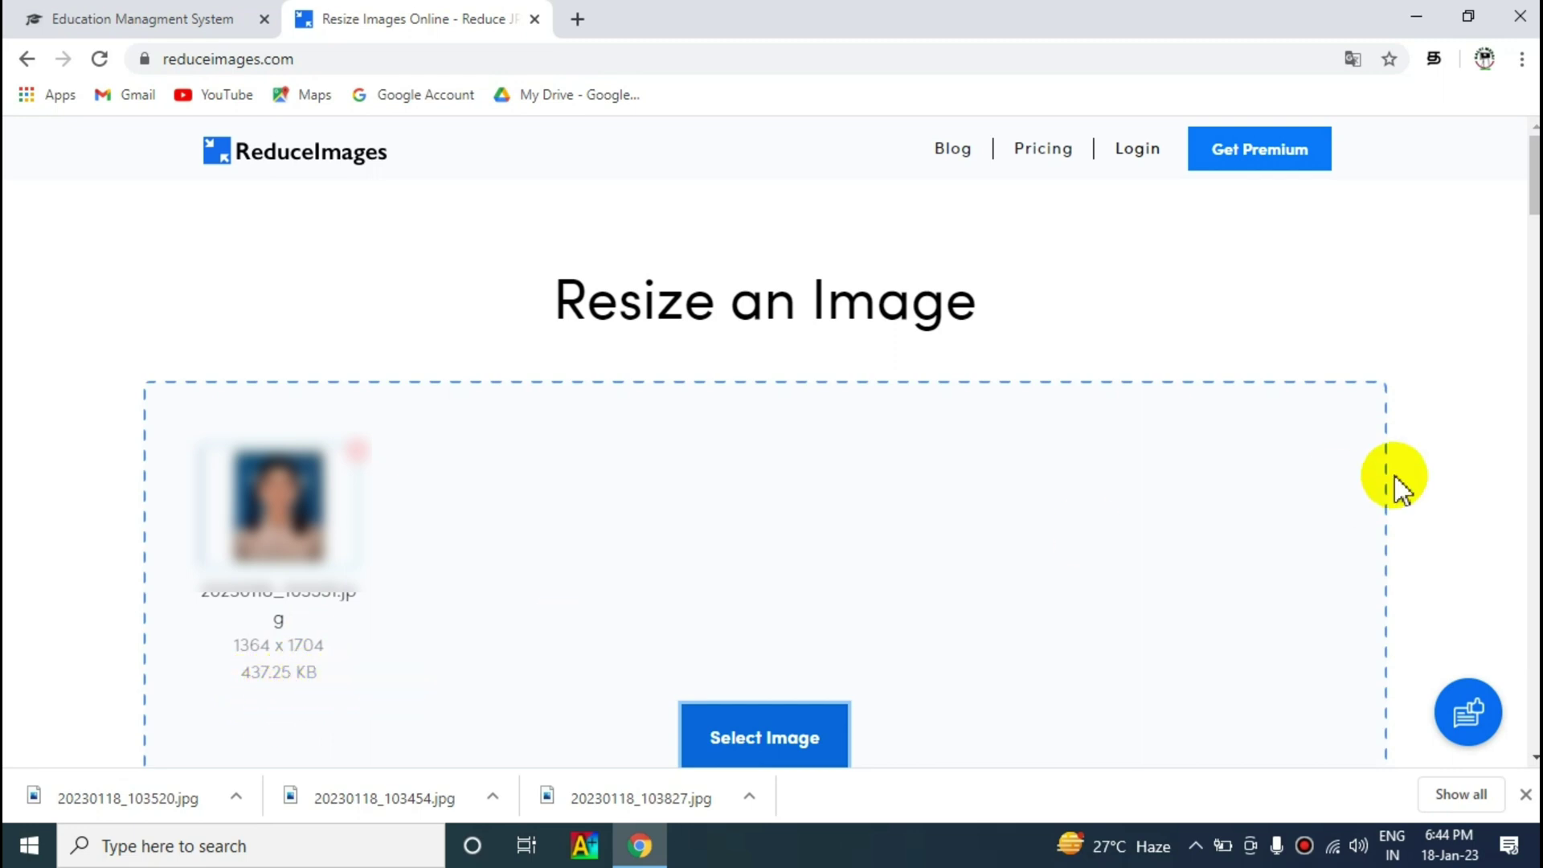
Step: Resize the loaded photo to 70 percent width and height as JPG at 90% quality
{"action": "left_click_drag", "start_coordinate": [1531, 197], "coordinate": [1531, 248]}
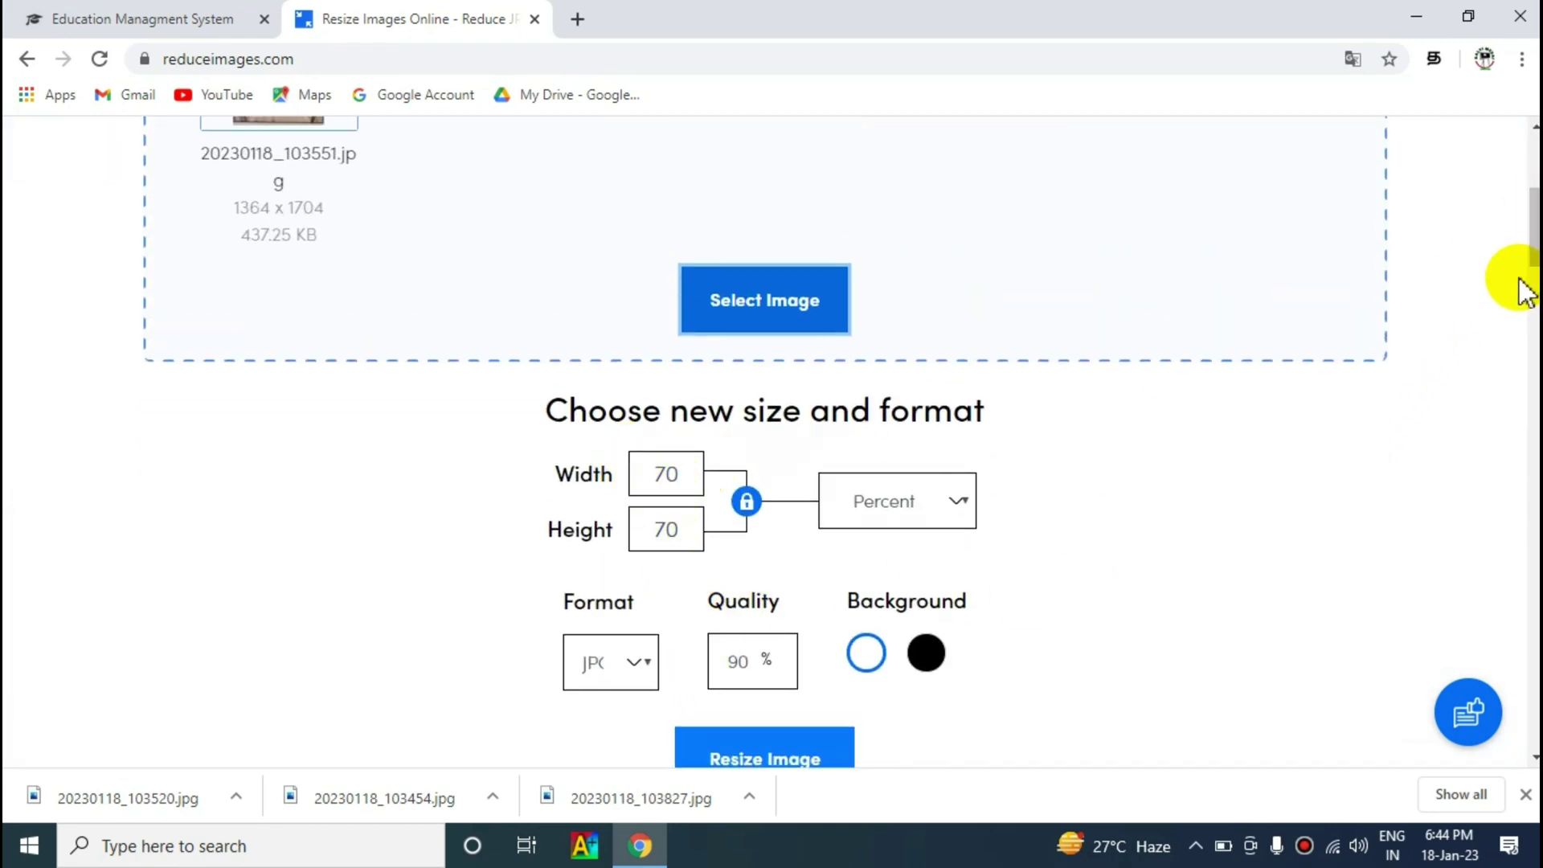
{"action": "left_click_drag", "start_coordinate": [1533, 233], "coordinate": [1534, 266]}
{"action": "scroll", "coordinate": [903, 358], "scroll_direction": "down", "scroll_amount": 1}
{"action": "left_click", "coordinate": [793, 418]}
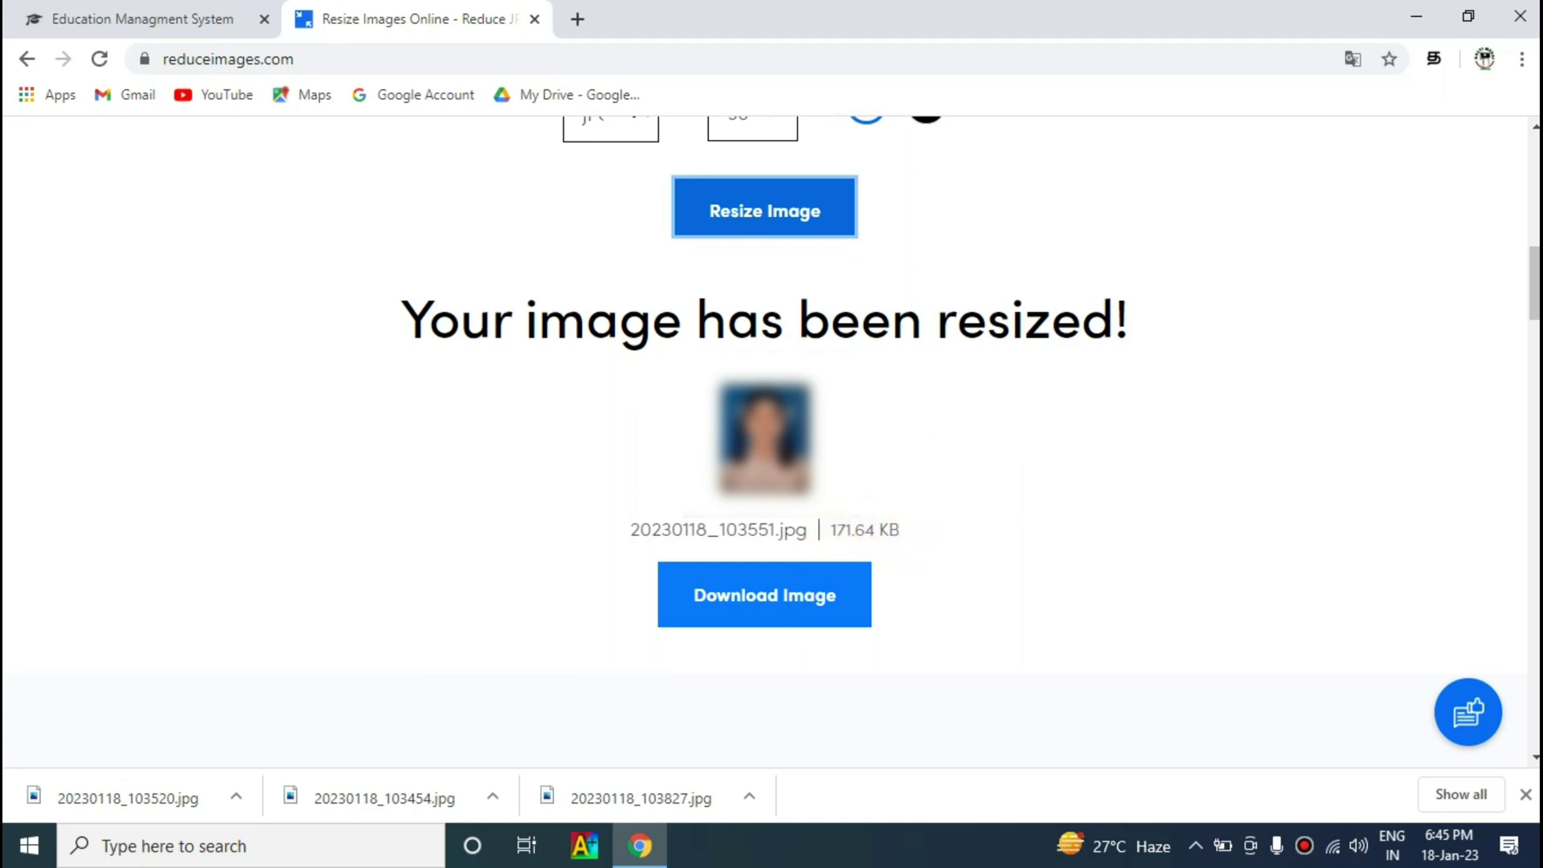
Step: Set the photo's width and height to 45 percent and resize it again
{"action": "left_click_drag", "start_coordinate": [1535, 321], "coordinate": [1535, 242]}
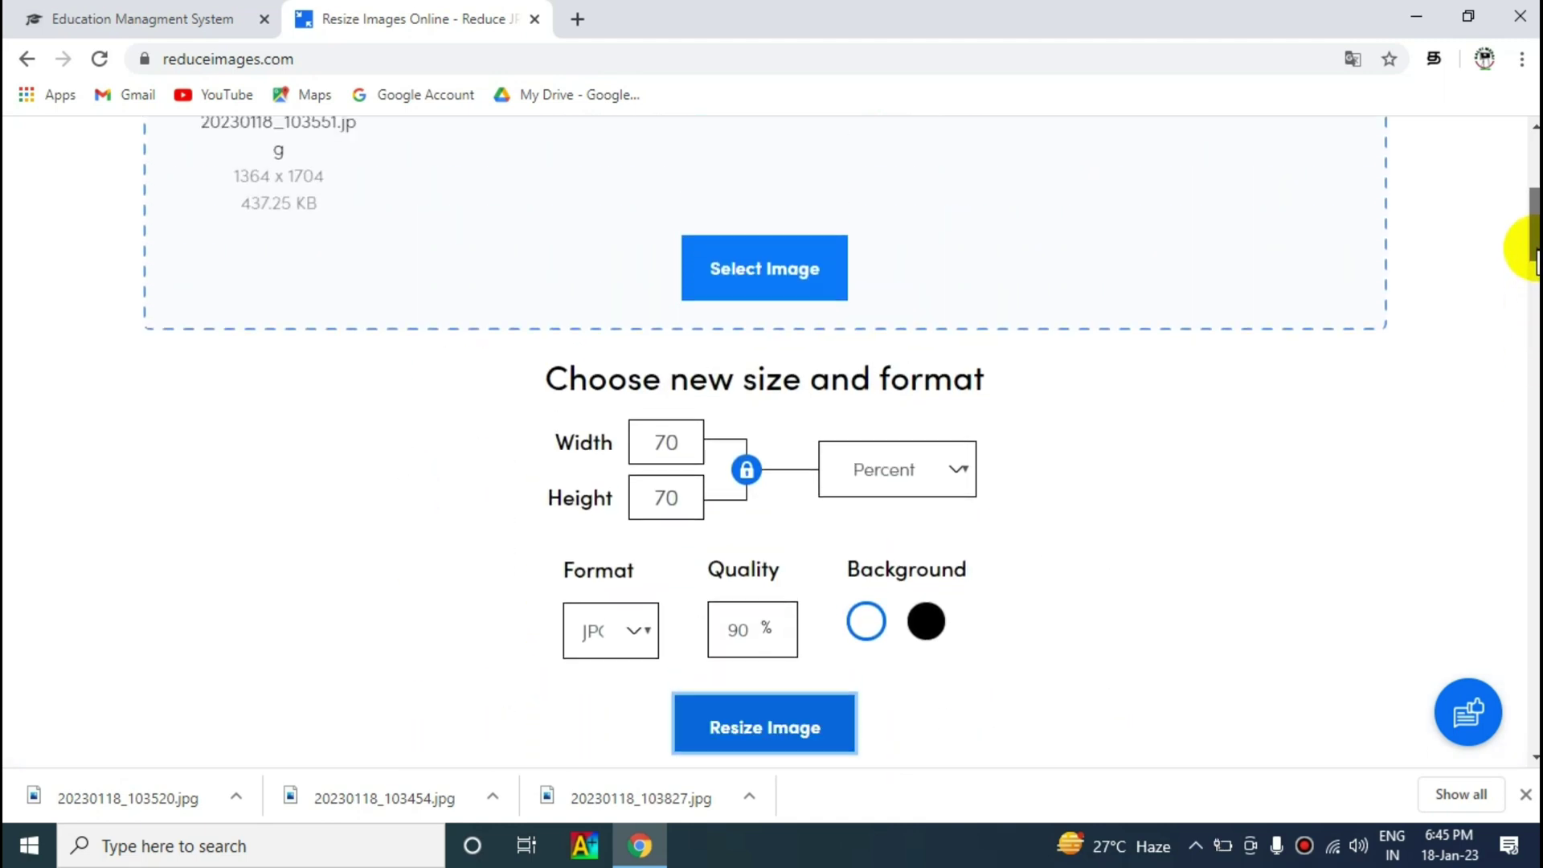
{"action": "left_click", "coordinate": [687, 440]}
{"action": "key", "text": "BackSpace"}
{"action": "key", "text": "BackSpace"}
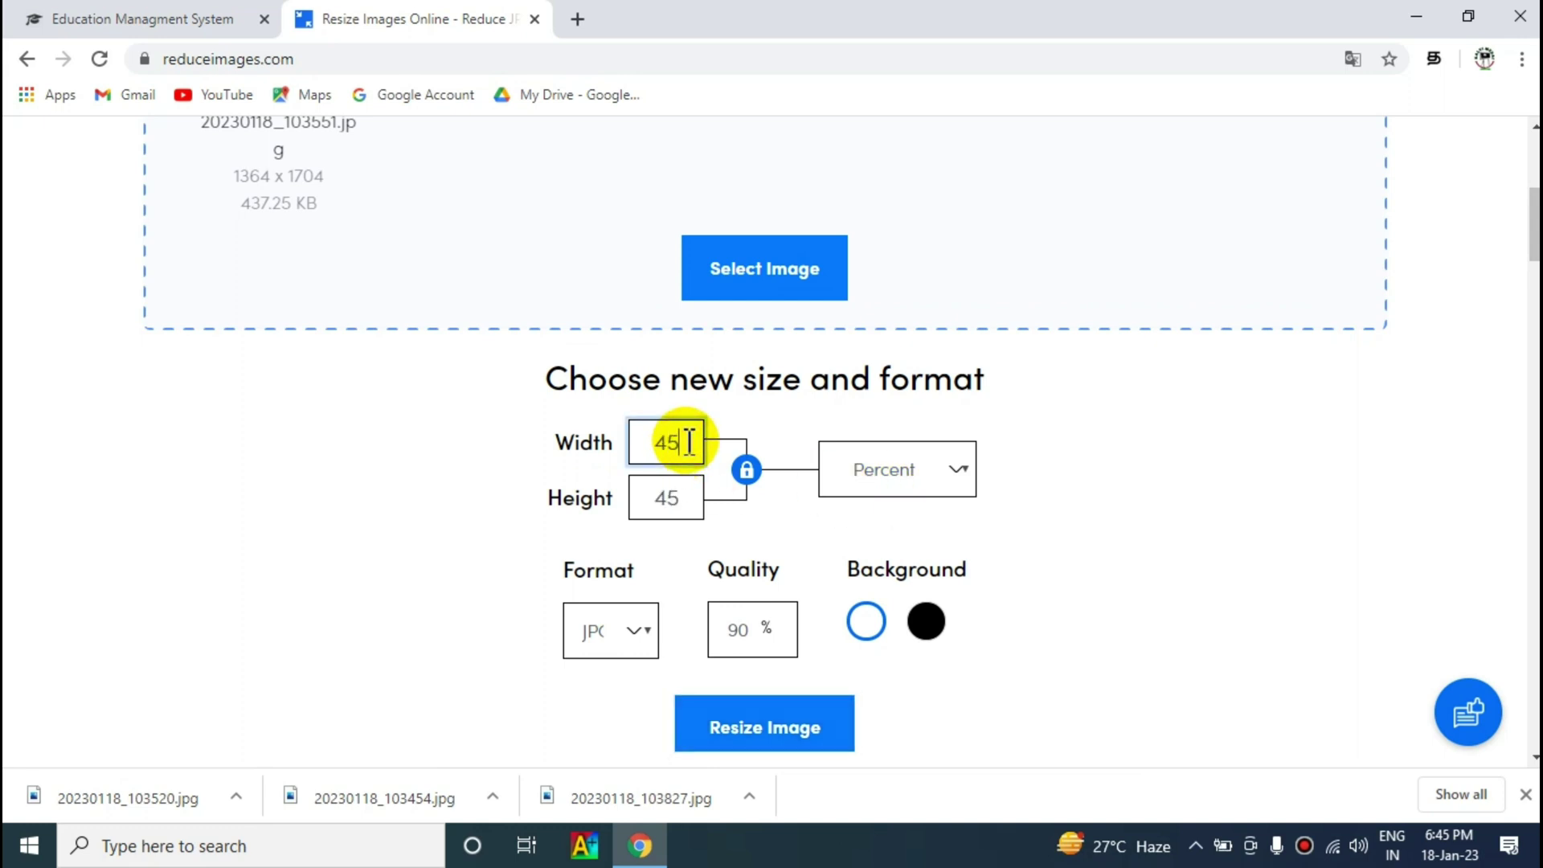
{"action": "left_click", "coordinate": [1131, 593]}
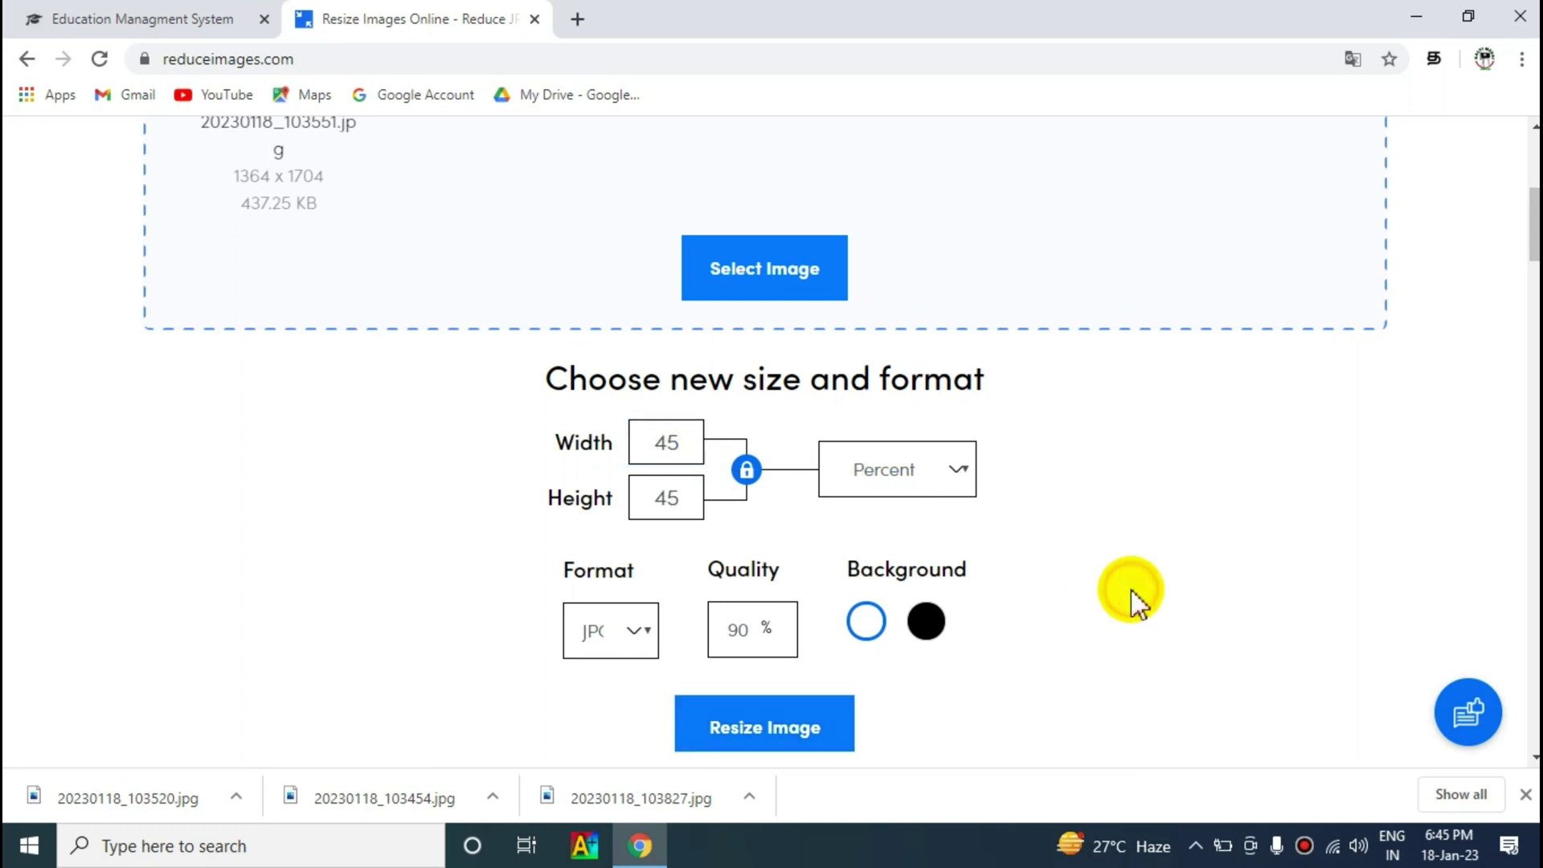
{"action": "left_click", "coordinate": [764, 718]}
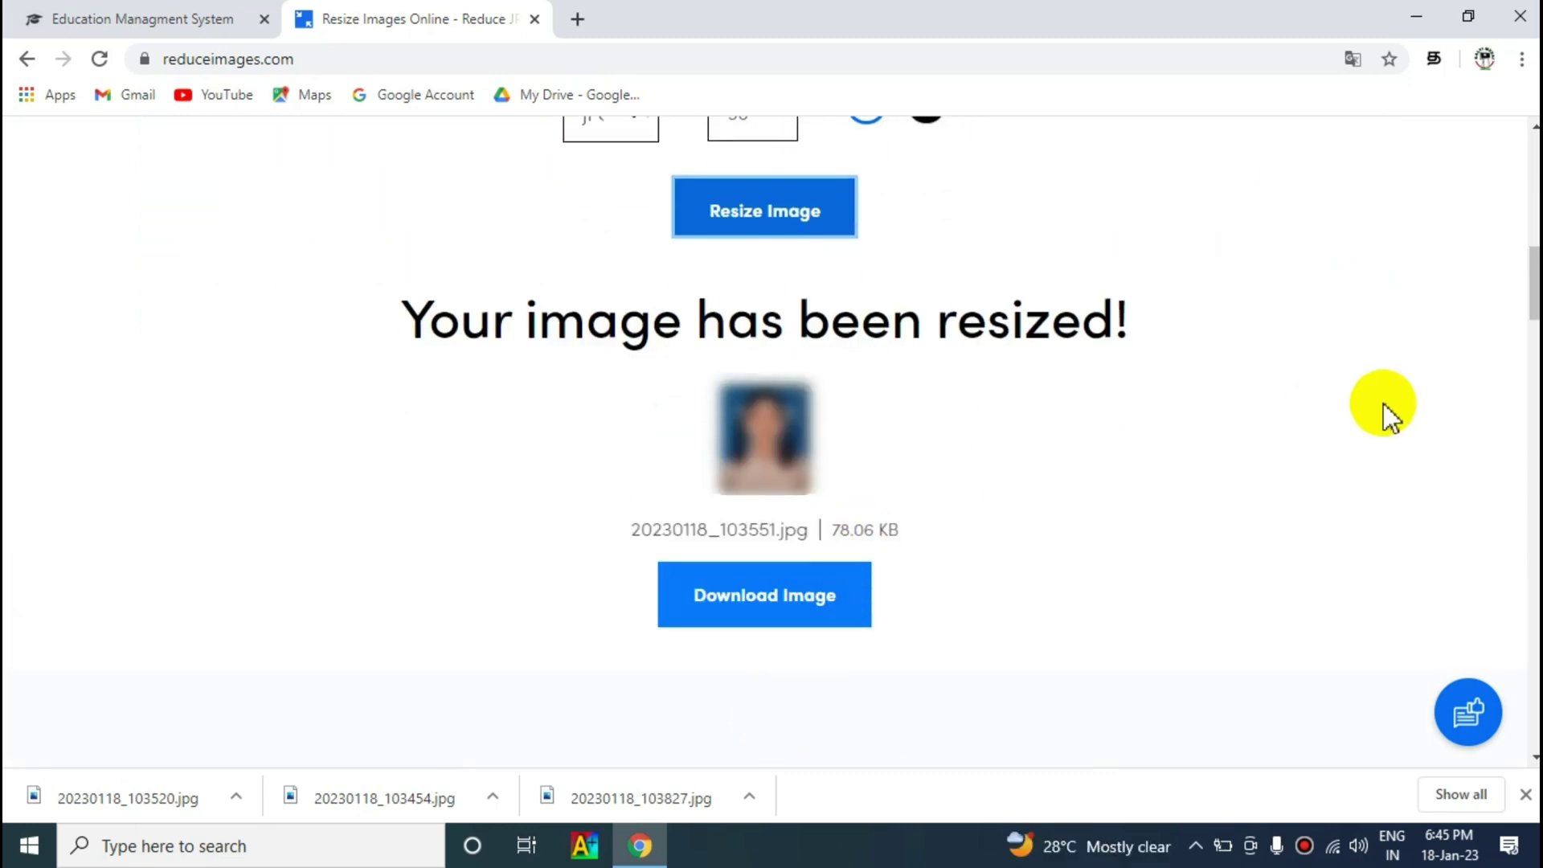
Step: Lower the JPG quality percentage, resize photo 20230118_103551 again to get under 50 KB, and download it
{"action": "left_click_drag", "start_coordinate": [1533, 311], "coordinate": [1534, 254]}
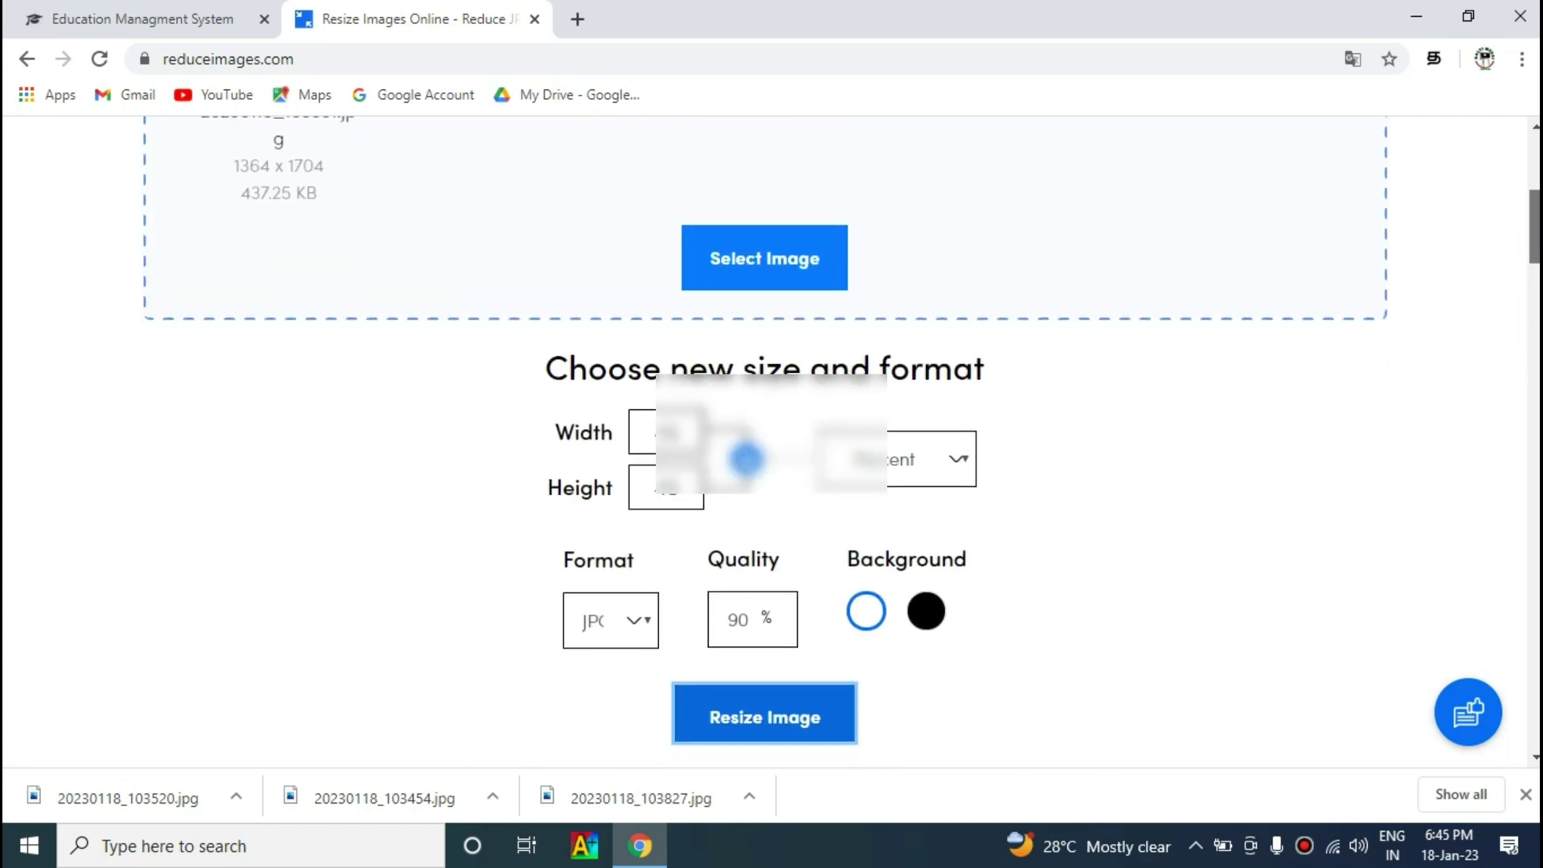
{"action": "left_click", "coordinate": [759, 619]}
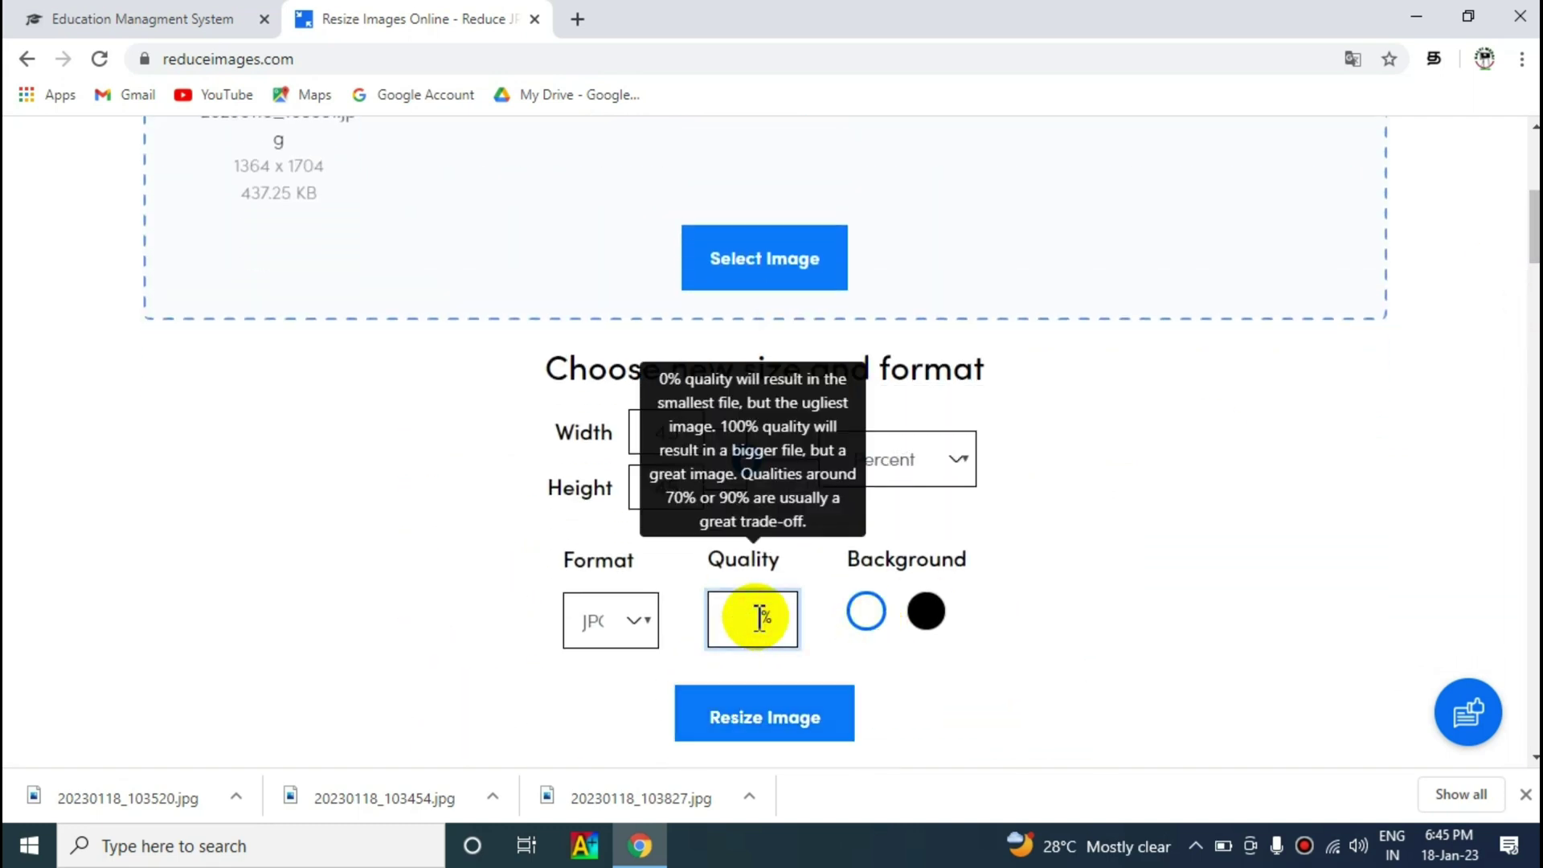
{"action": "left_click", "coordinate": [764, 717]}
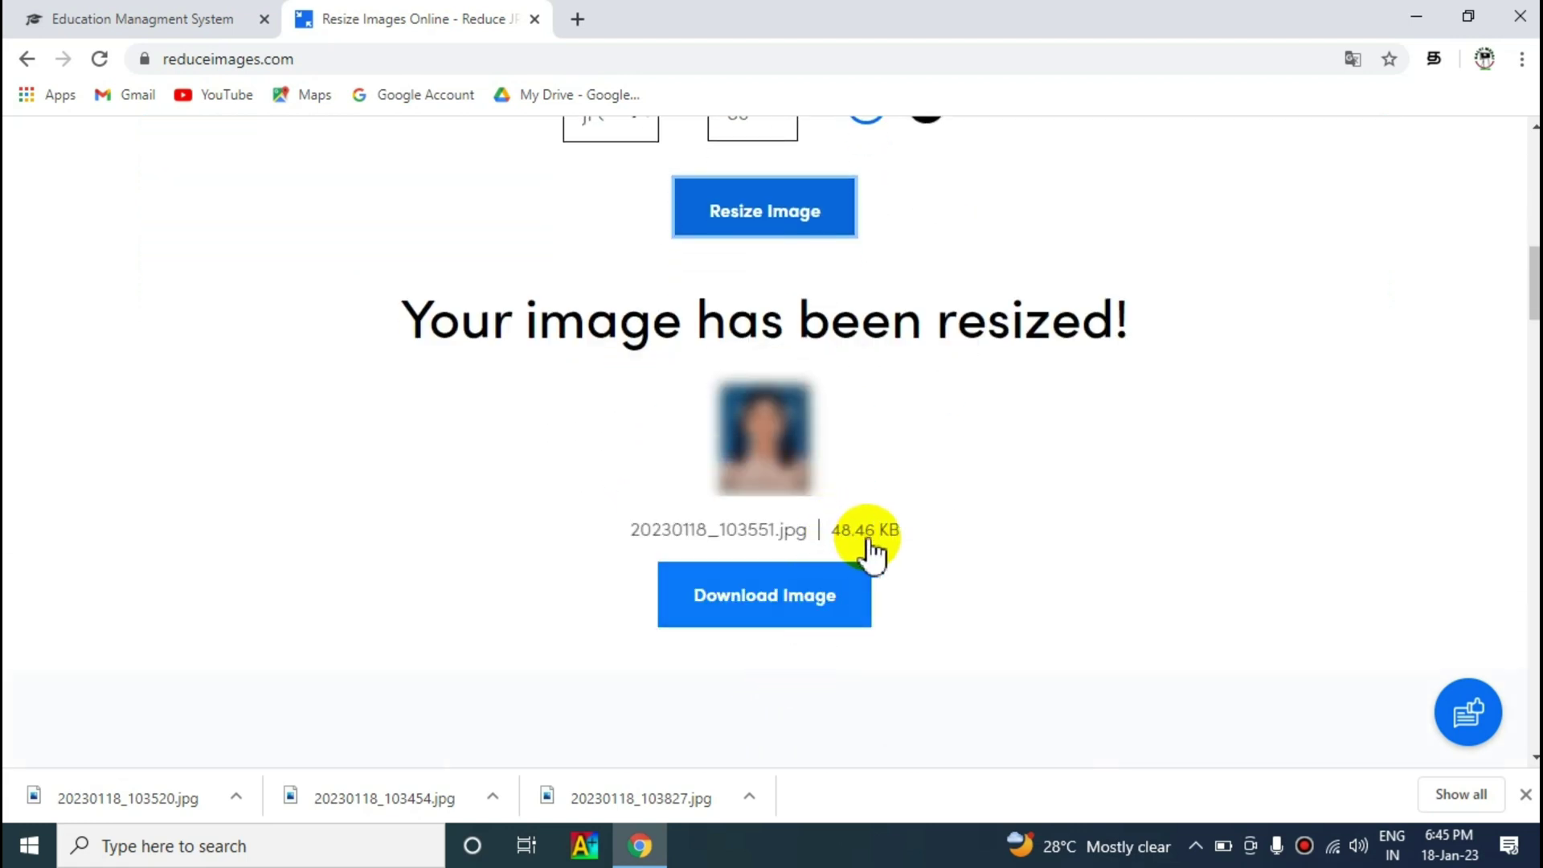
{"action": "left_click", "coordinate": [768, 604]}
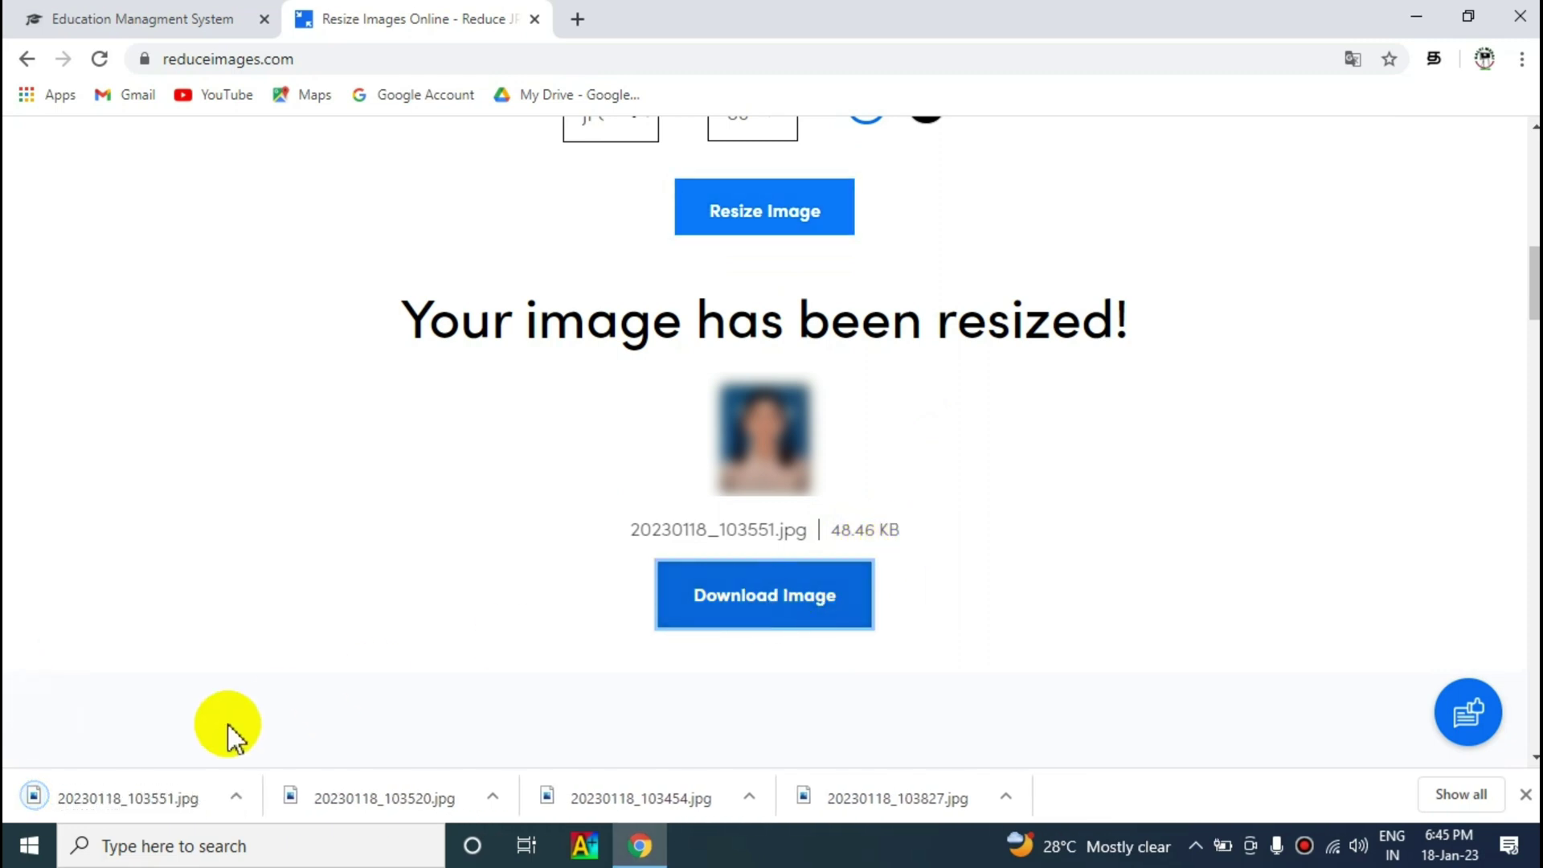
Step: Attach the resized photo 20230118_103551 from the Downloads folder to the NMMS application form, then save and apply
{"action": "left_click", "coordinate": [158, 23]}
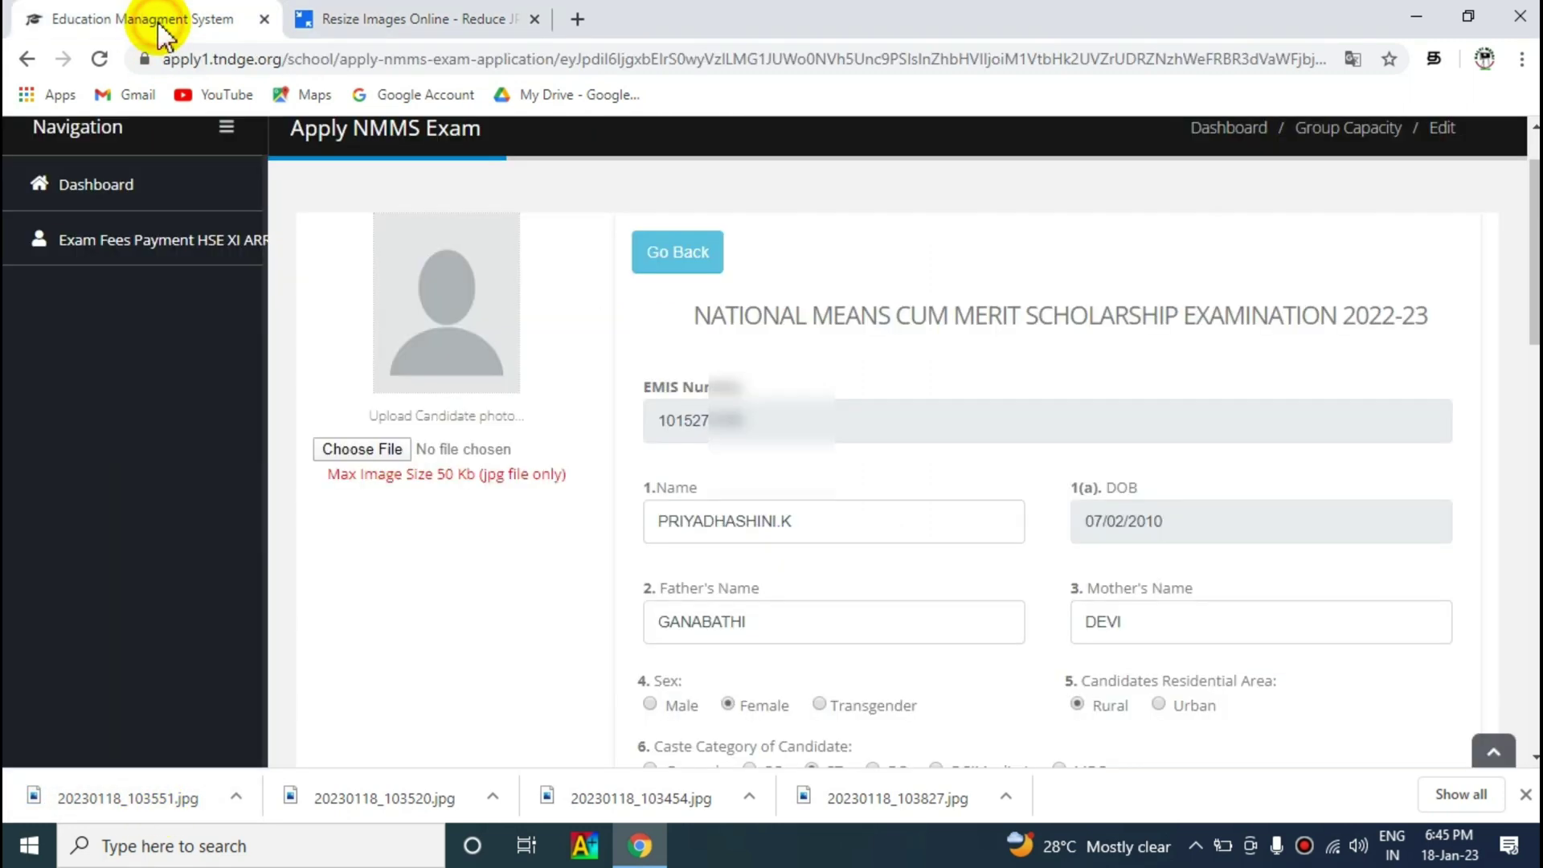
{"action": "left_click", "coordinate": [367, 451]}
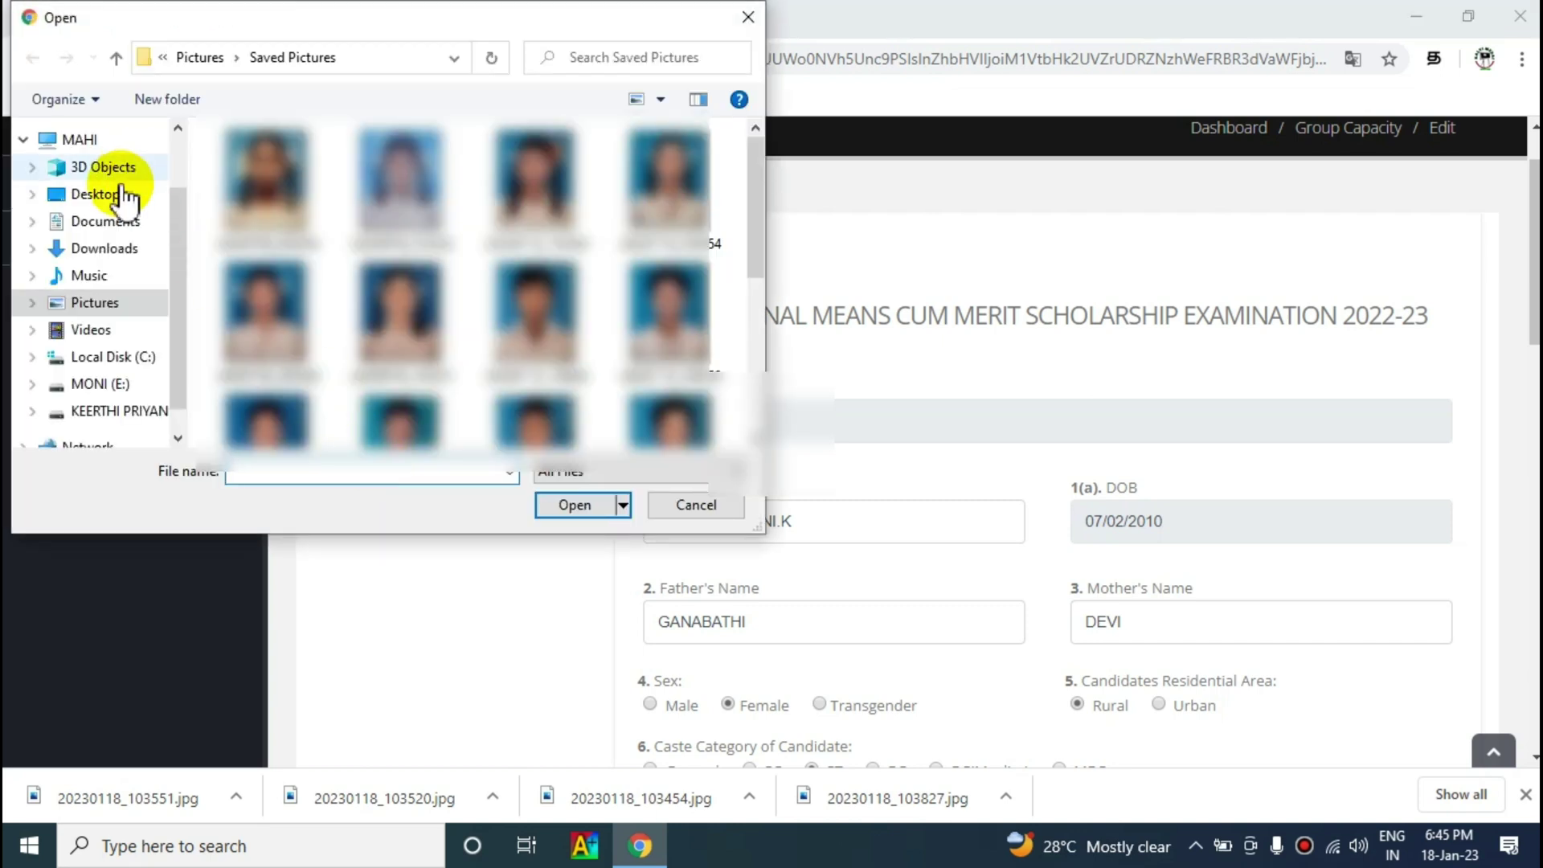
{"action": "left_click", "coordinate": [103, 251]}
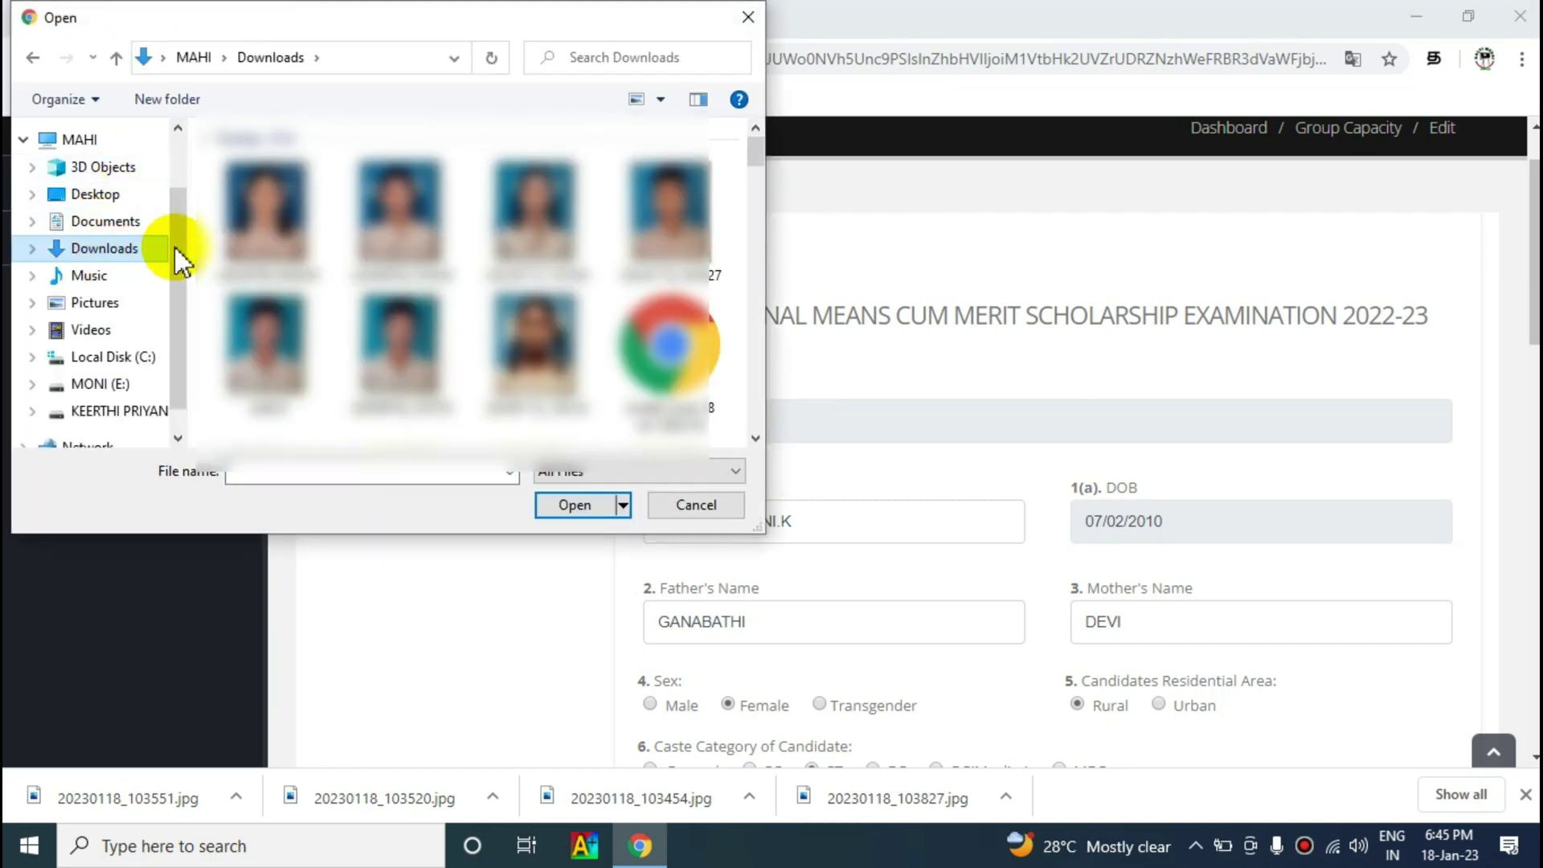
{"action": "left_click", "coordinate": [262, 215]}
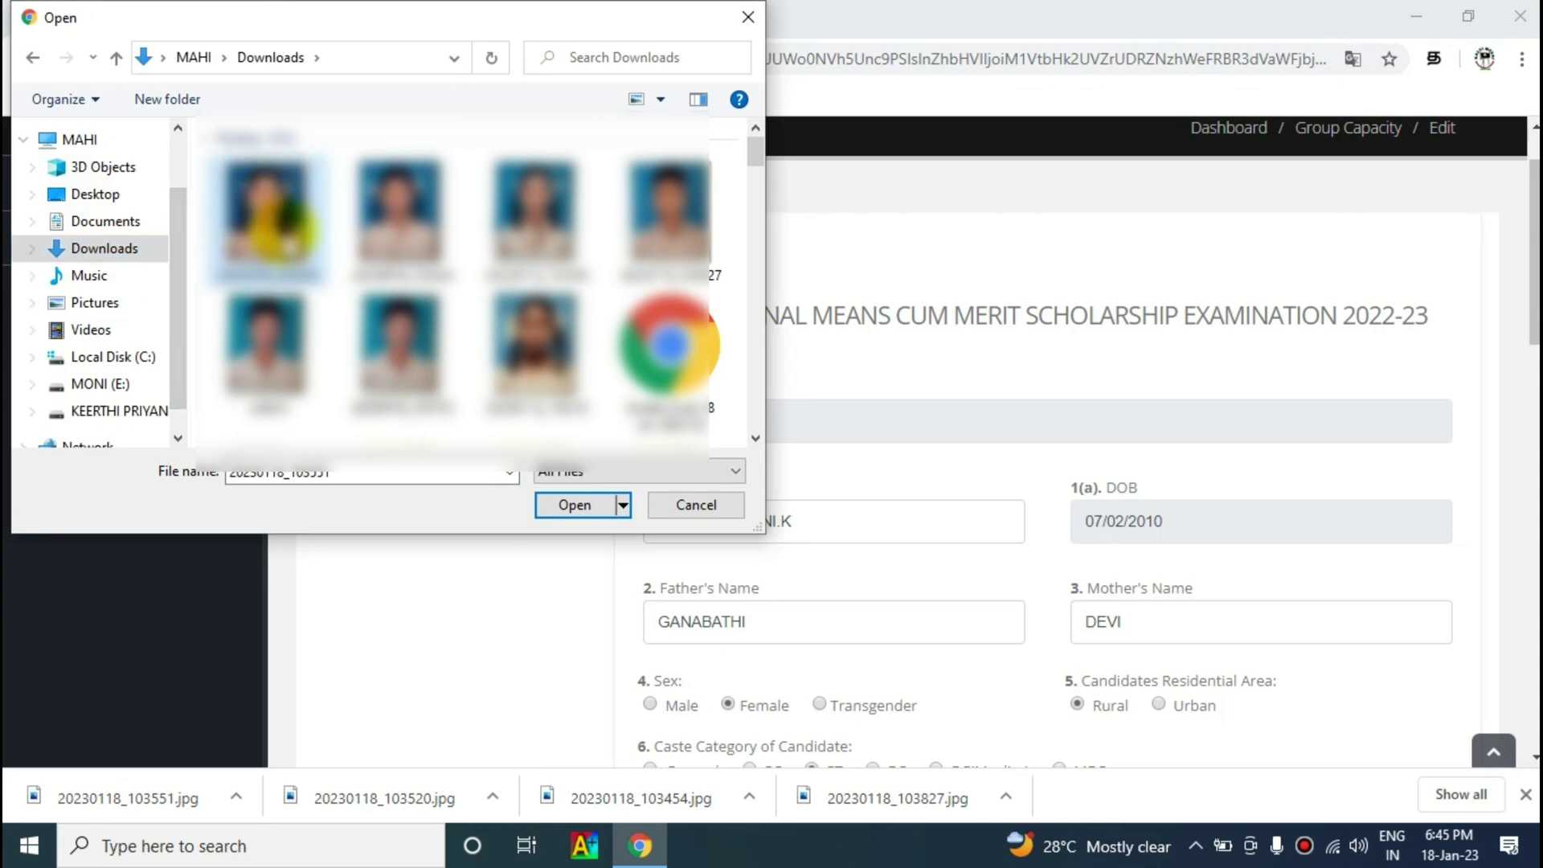
{"action": "left_click", "coordinate": [566, 506]}
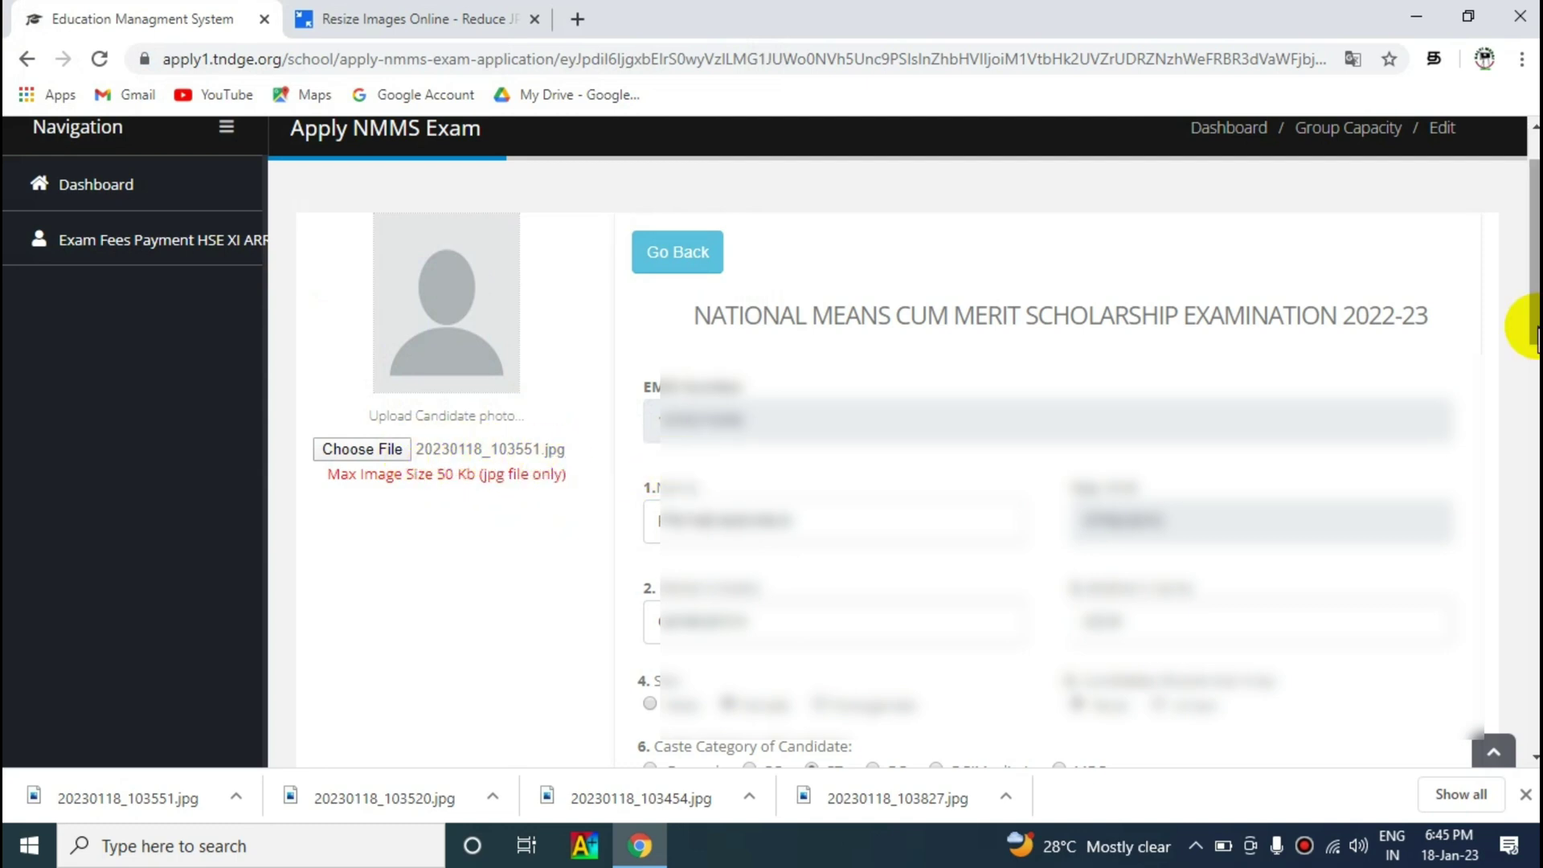
{"action": "left_click_drag", "start_coordinate": [1532, 330], "coordinate": [1533, 643]}
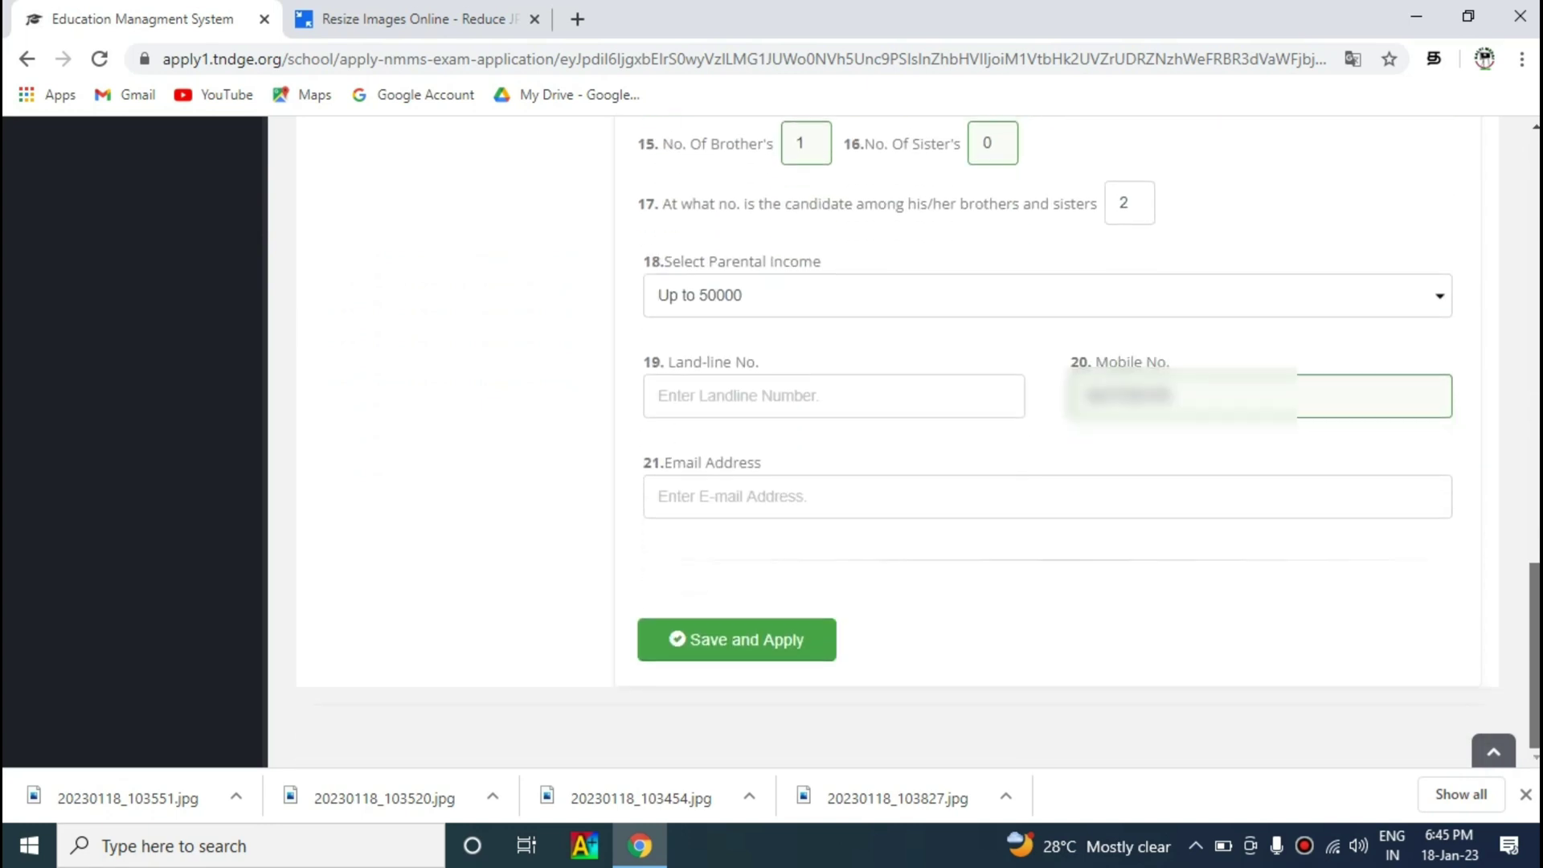
{"action": "left_click", "coordinate": [771, 647]}
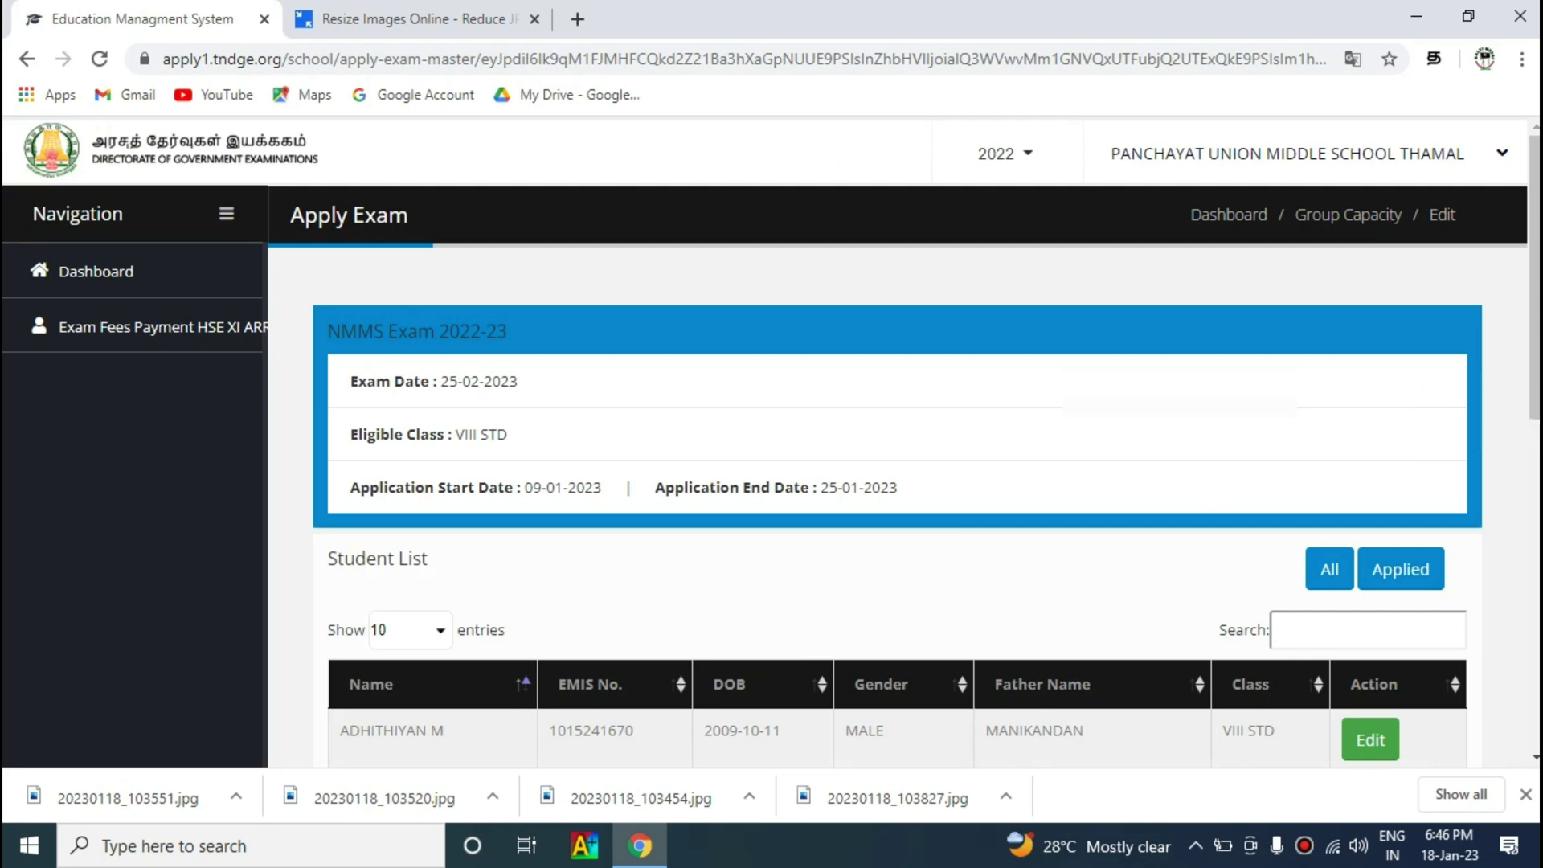
Step: Find the applied student's entry on page 2 of the student list and open the application for editing
{"action": "scroll", "coordinate": [1534, 362], "scroll_direction": "down", "scroll_amount": 6}
{"action": "scroll", "coordinate": [1366, 483], "scroll_direction": "down", "scroll_amount": 3}
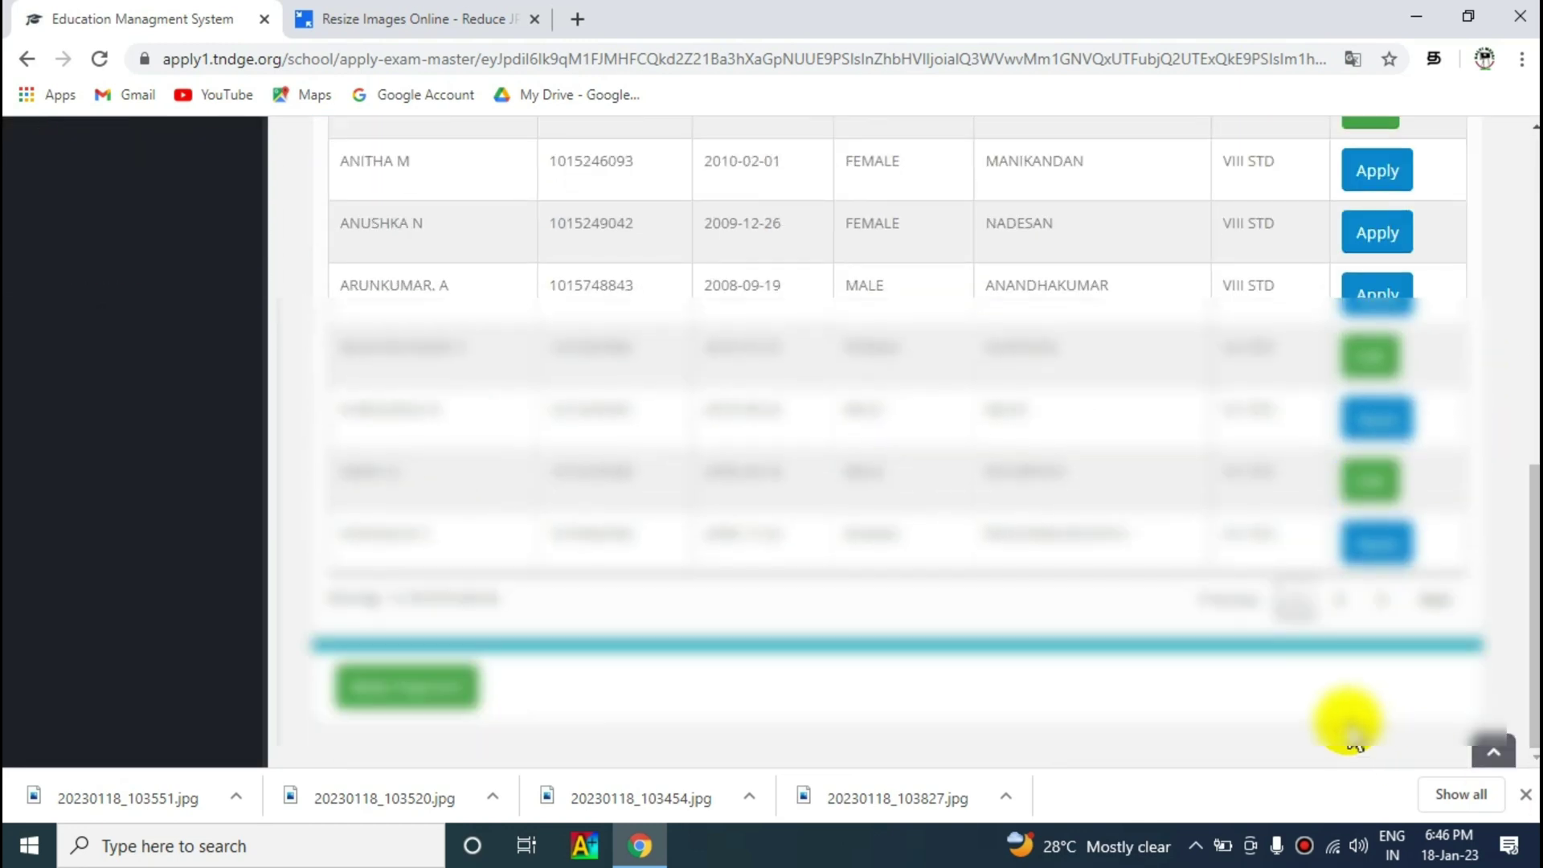
{"action": "left_click", "coordinate": [1339, 601]}
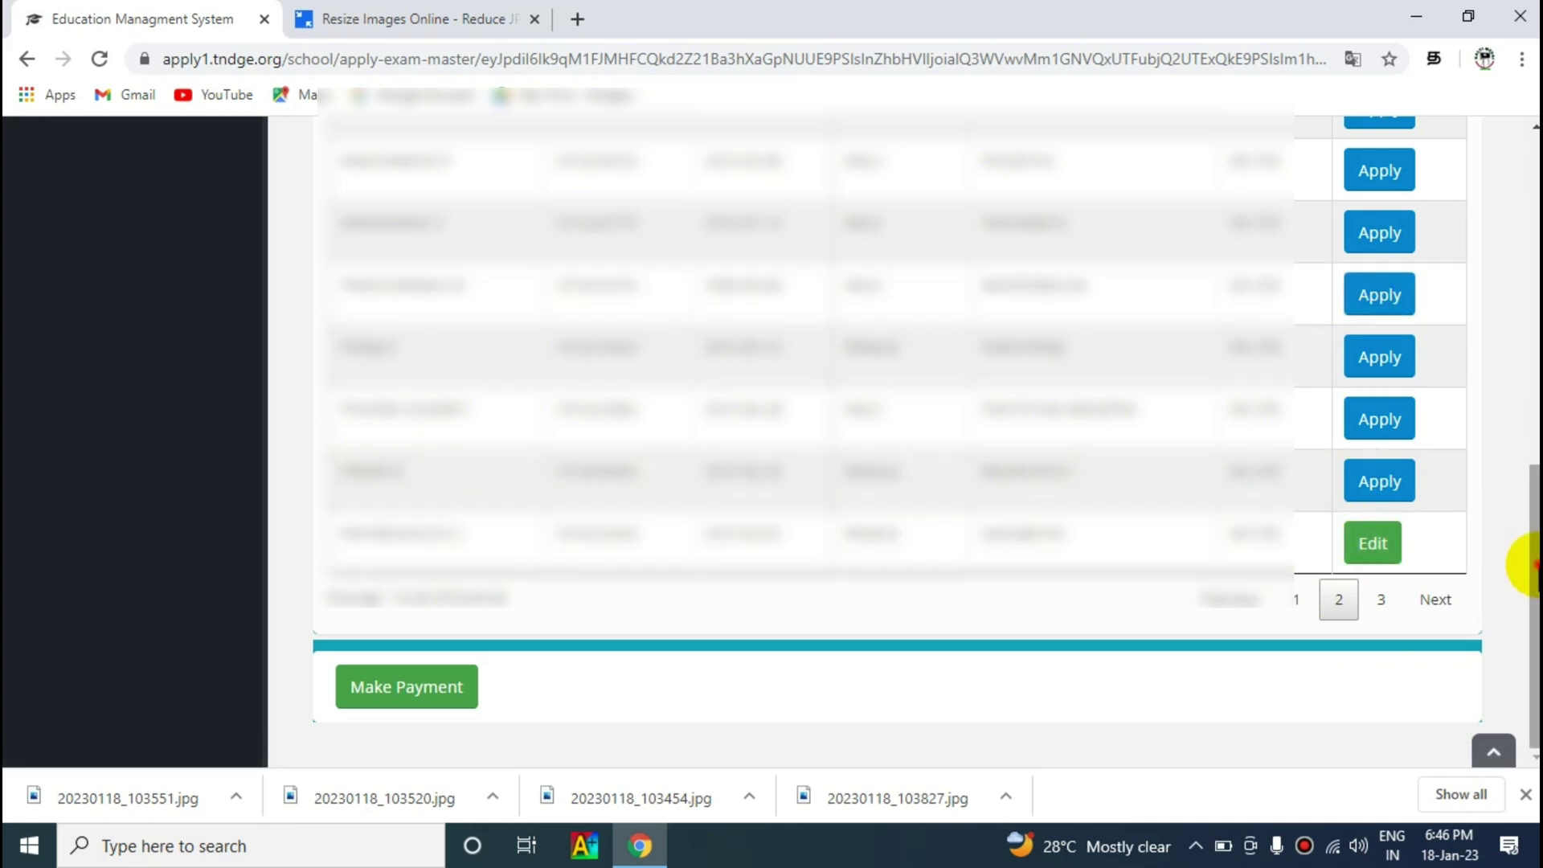
{"action": "scroll", "coordinate": [1531, 565], "scroll_direction": "up", "scroll_amount": 5}
{"action": "scroll", "coordinate": [1531, 565], "scroll_direction": "down", "scroll_amount": 5}
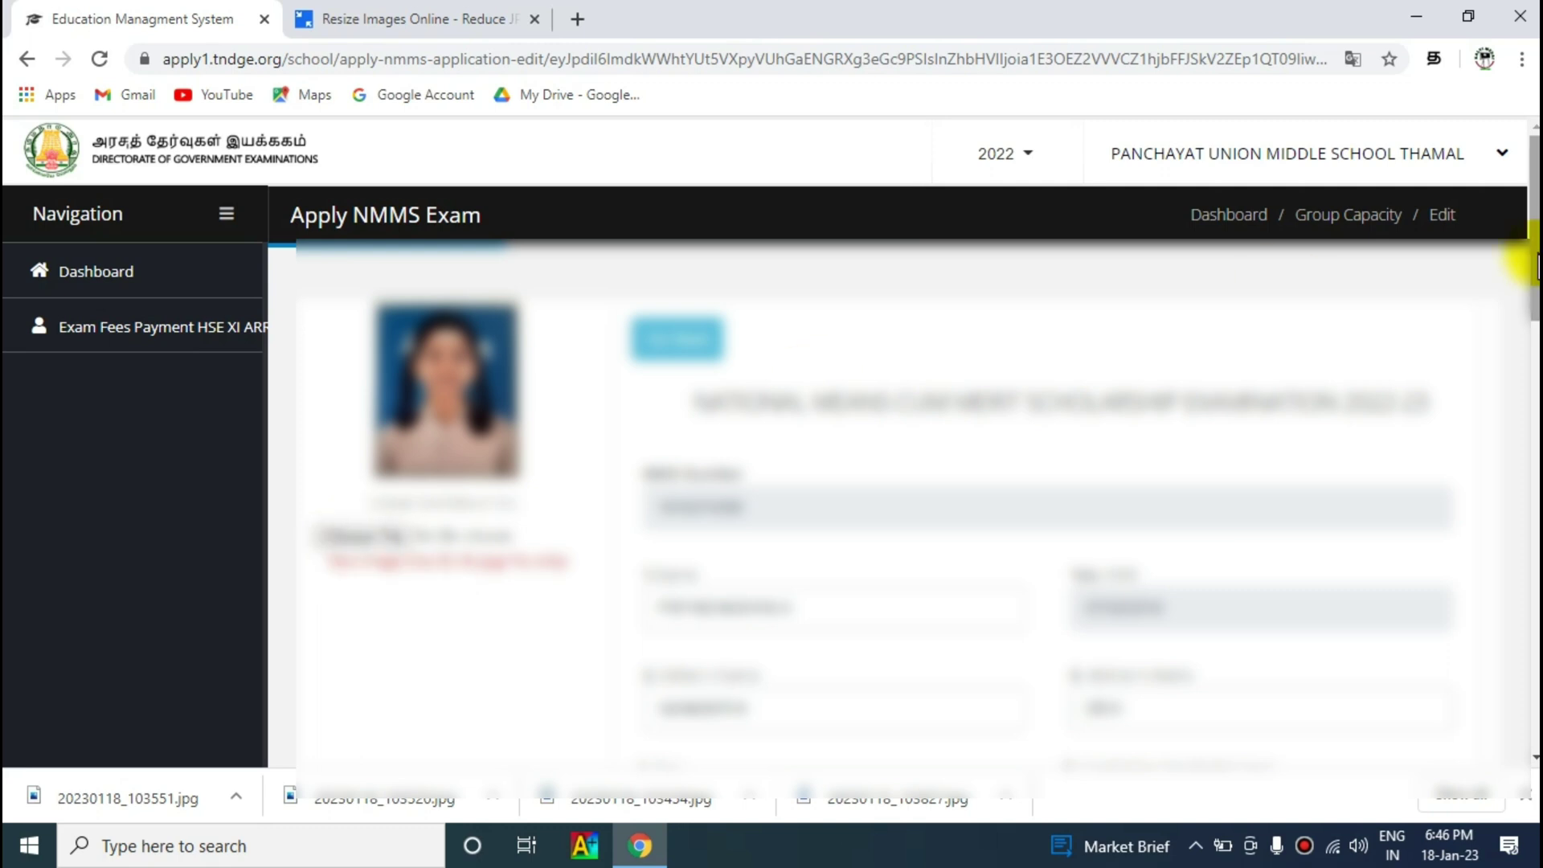
Step: Review the submitted application down to its contact fields, save it, and return to page 2 of the student list
{"action": "scroll", "coordinate": [1522, 269], "scroll_direction": "down", "scroll_amount": 5}
{"action": "scroll", "coordinate": [1511, 402], "scroll_direction": "down", "scroll_amount": 1}
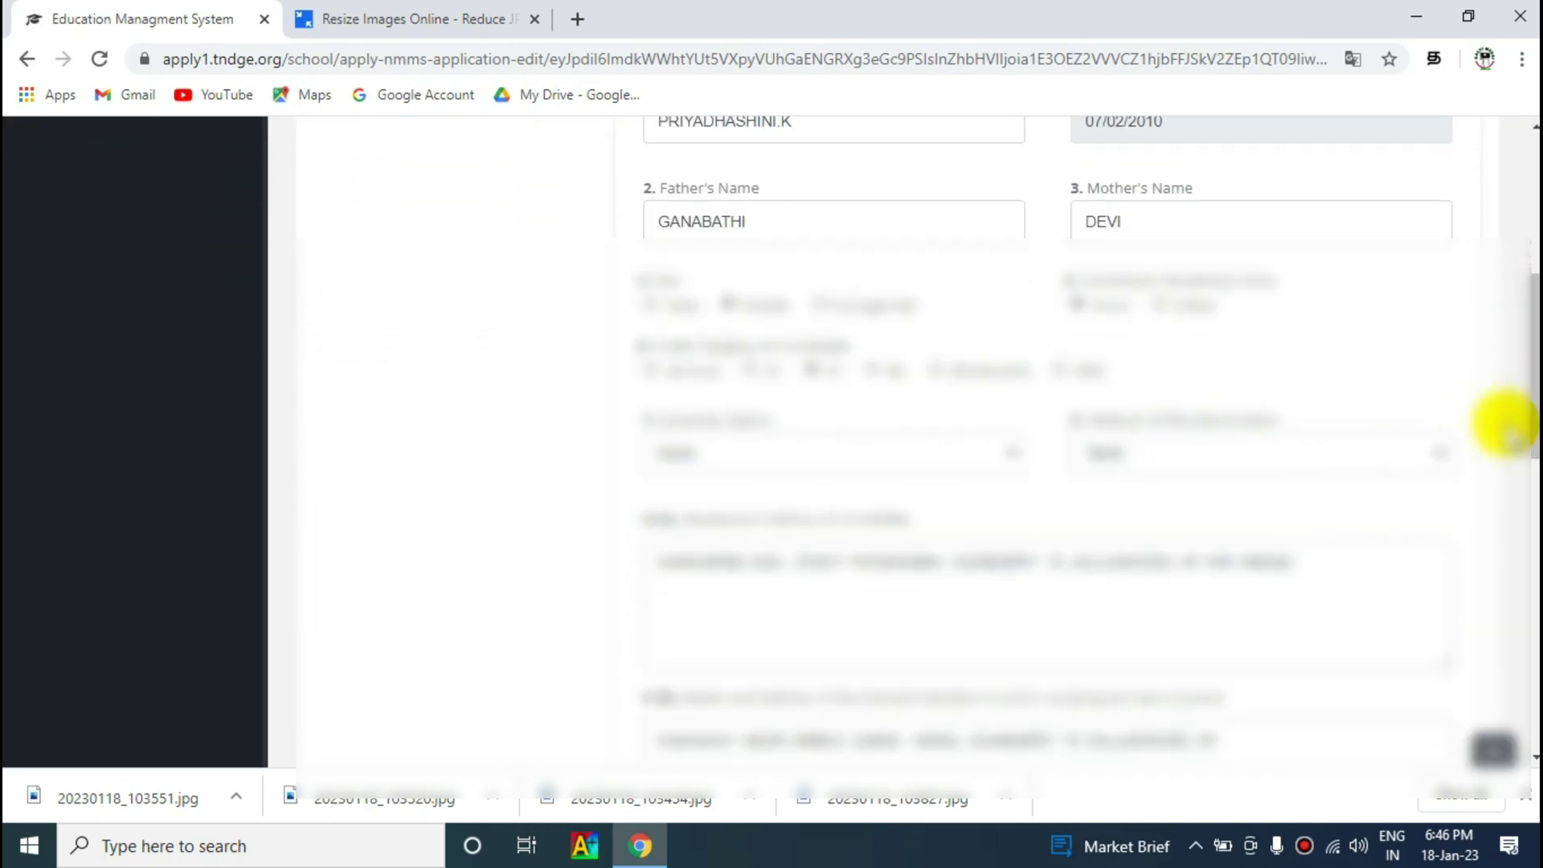
{"action": "scroll", "coordinate": [776, 672], "scroll_direction": "down", "scroll_amount": 15}
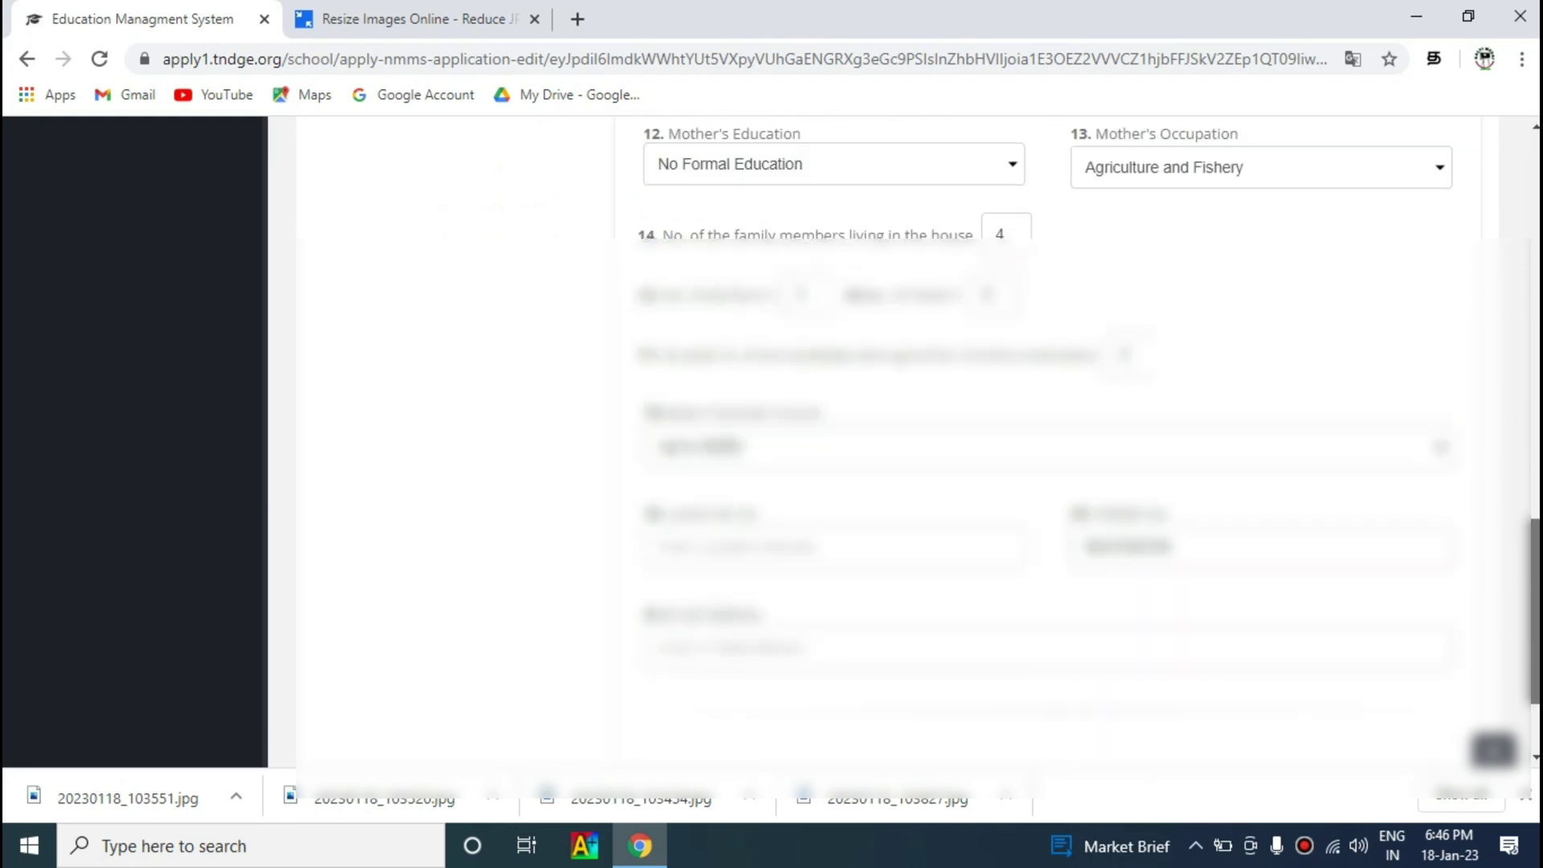
{"action": "left_click", "coordinate": [770, 648]}
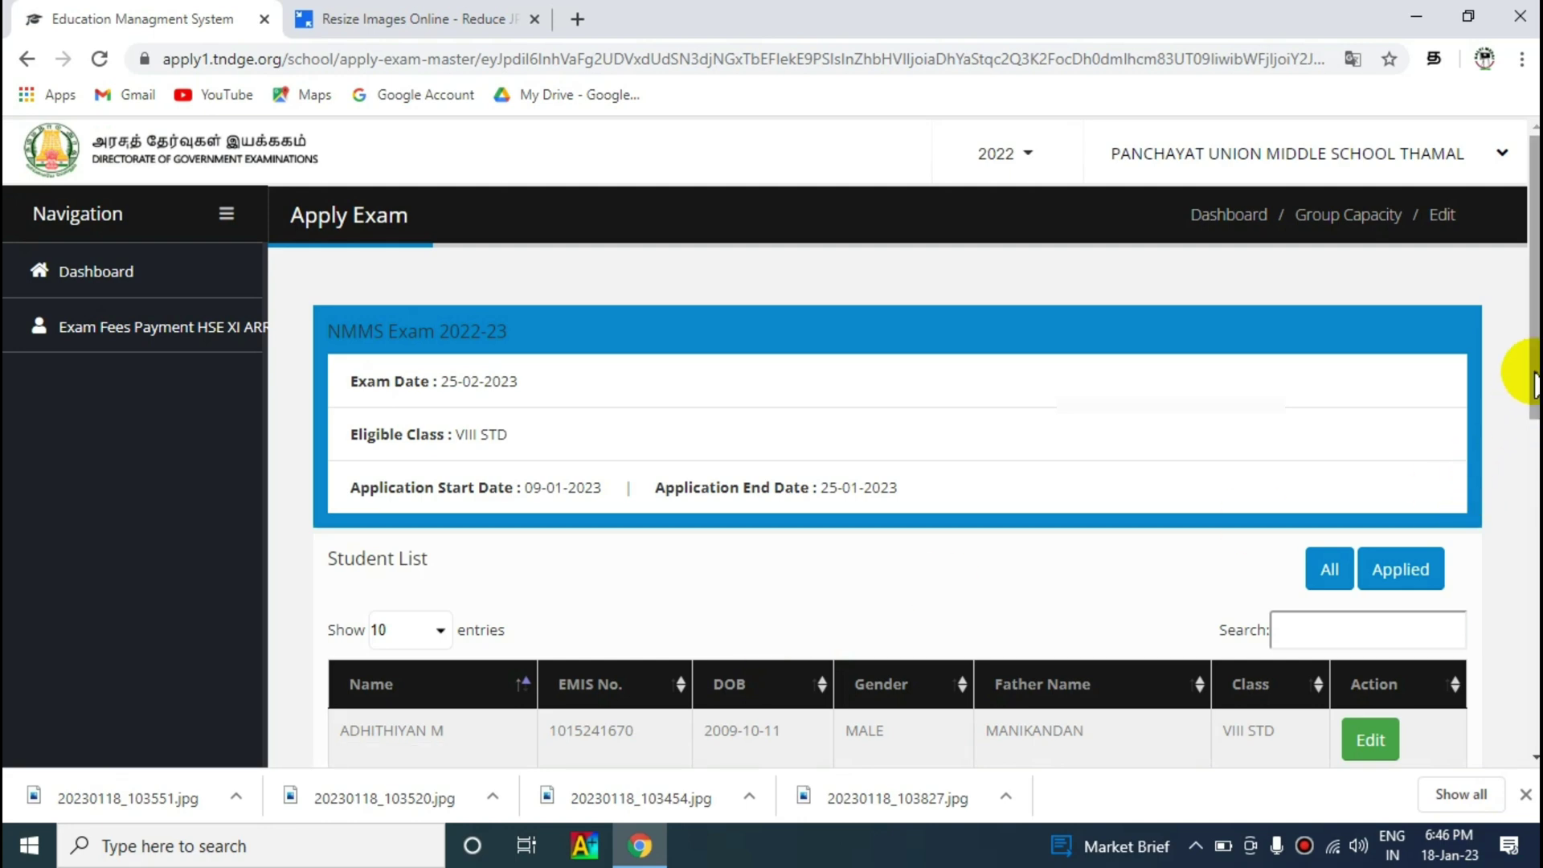
{"action": "scroll", "coordinate": [1447, 522], "scroll_direction": "down", "scroll_amount": 10}
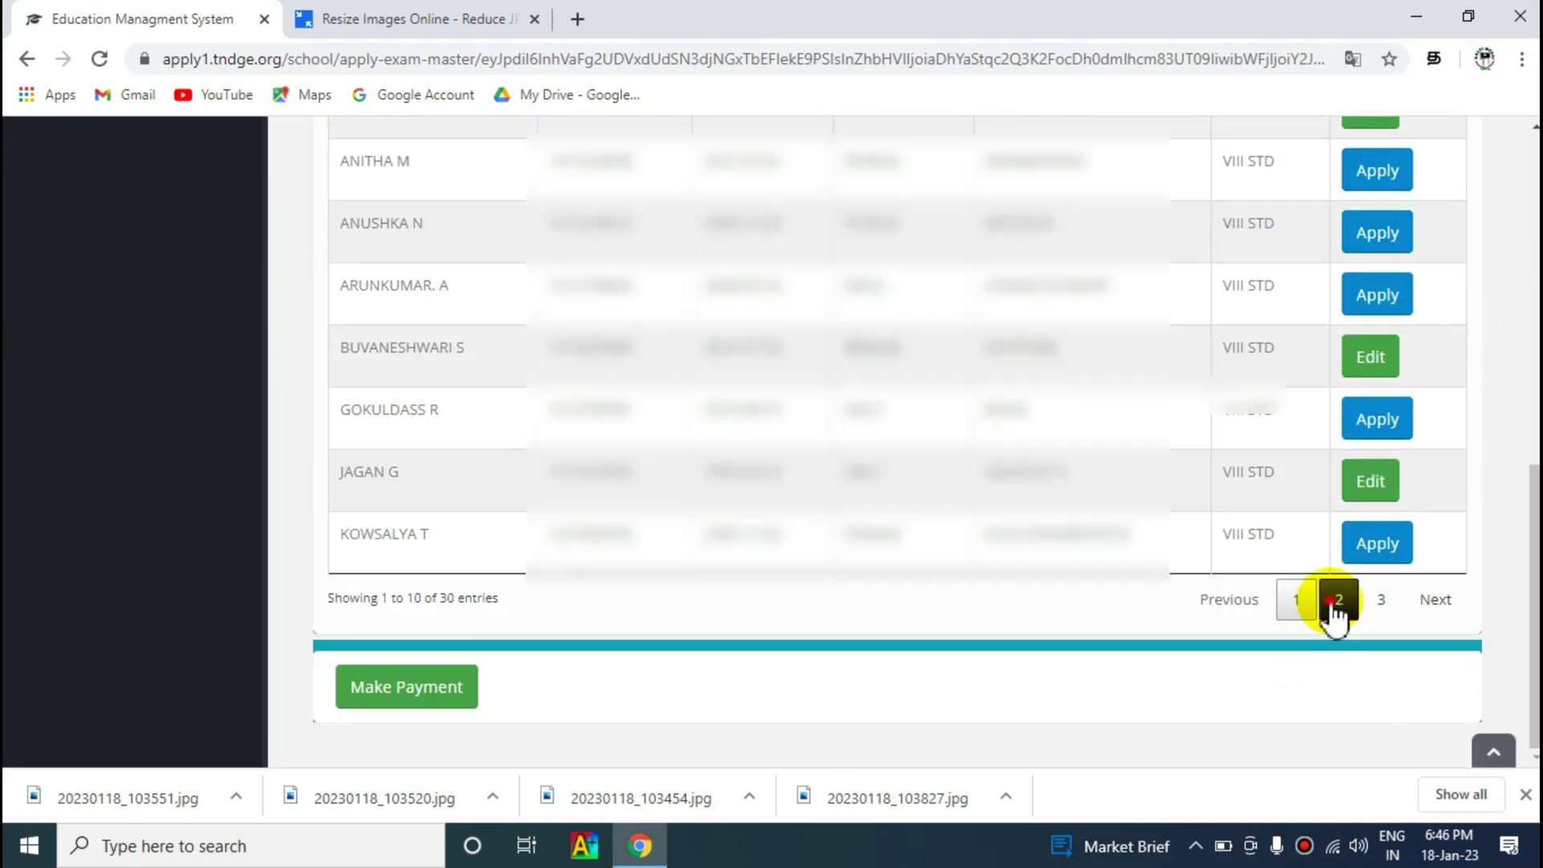
{"action": "left_click", "coordinate": [1338, 600]}
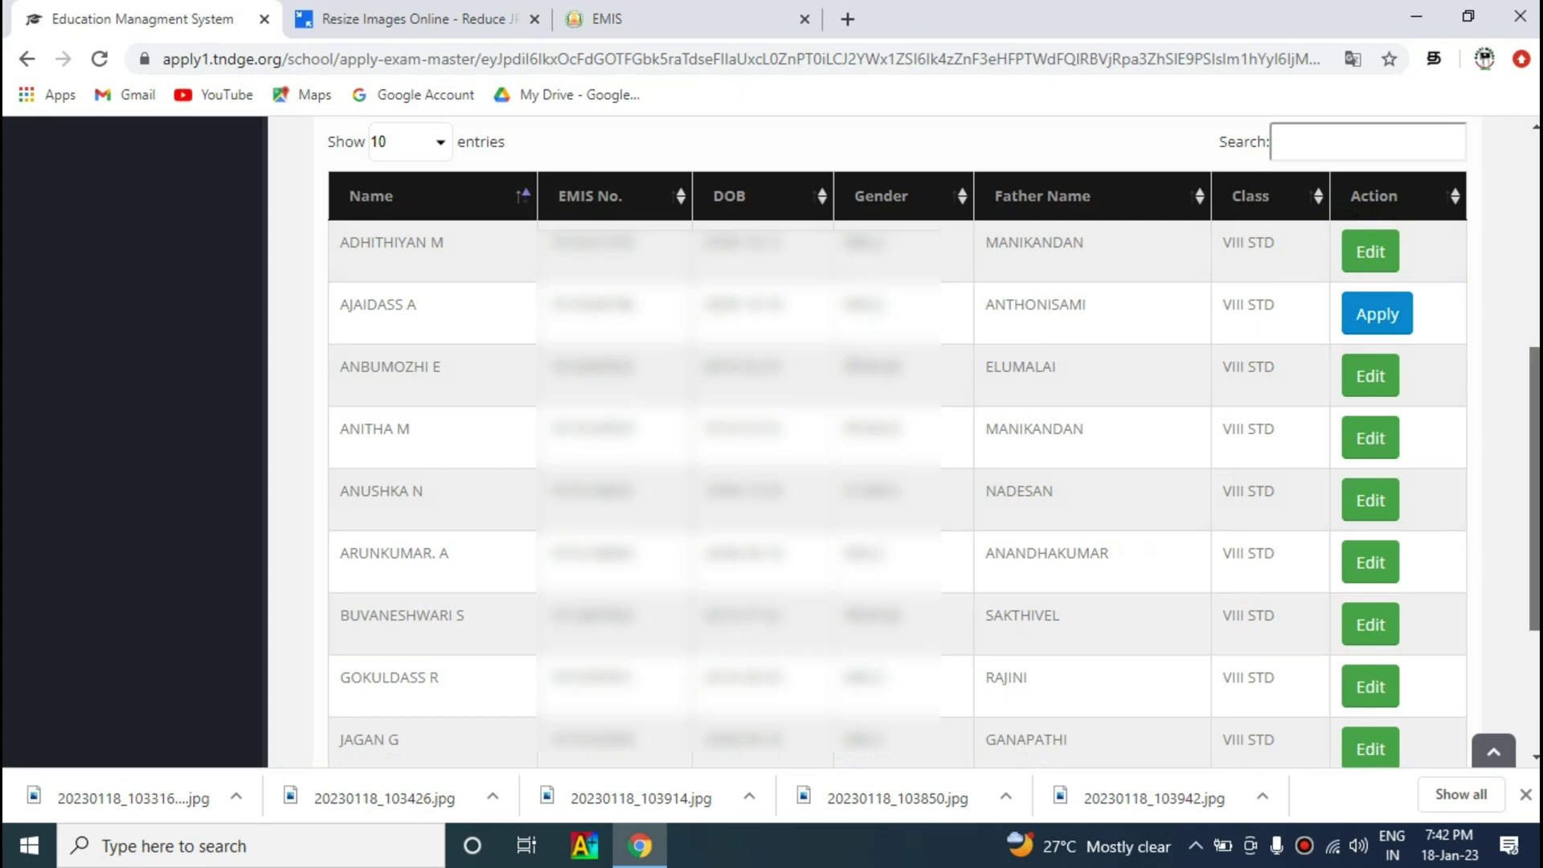
Step: Start the payment process from the student list and open the payment list for NMMS Exam 2022-23
{"action": "scroll", "coordinate": [896, 442], "scroll_direction": "down", "scroll_amount": 3}
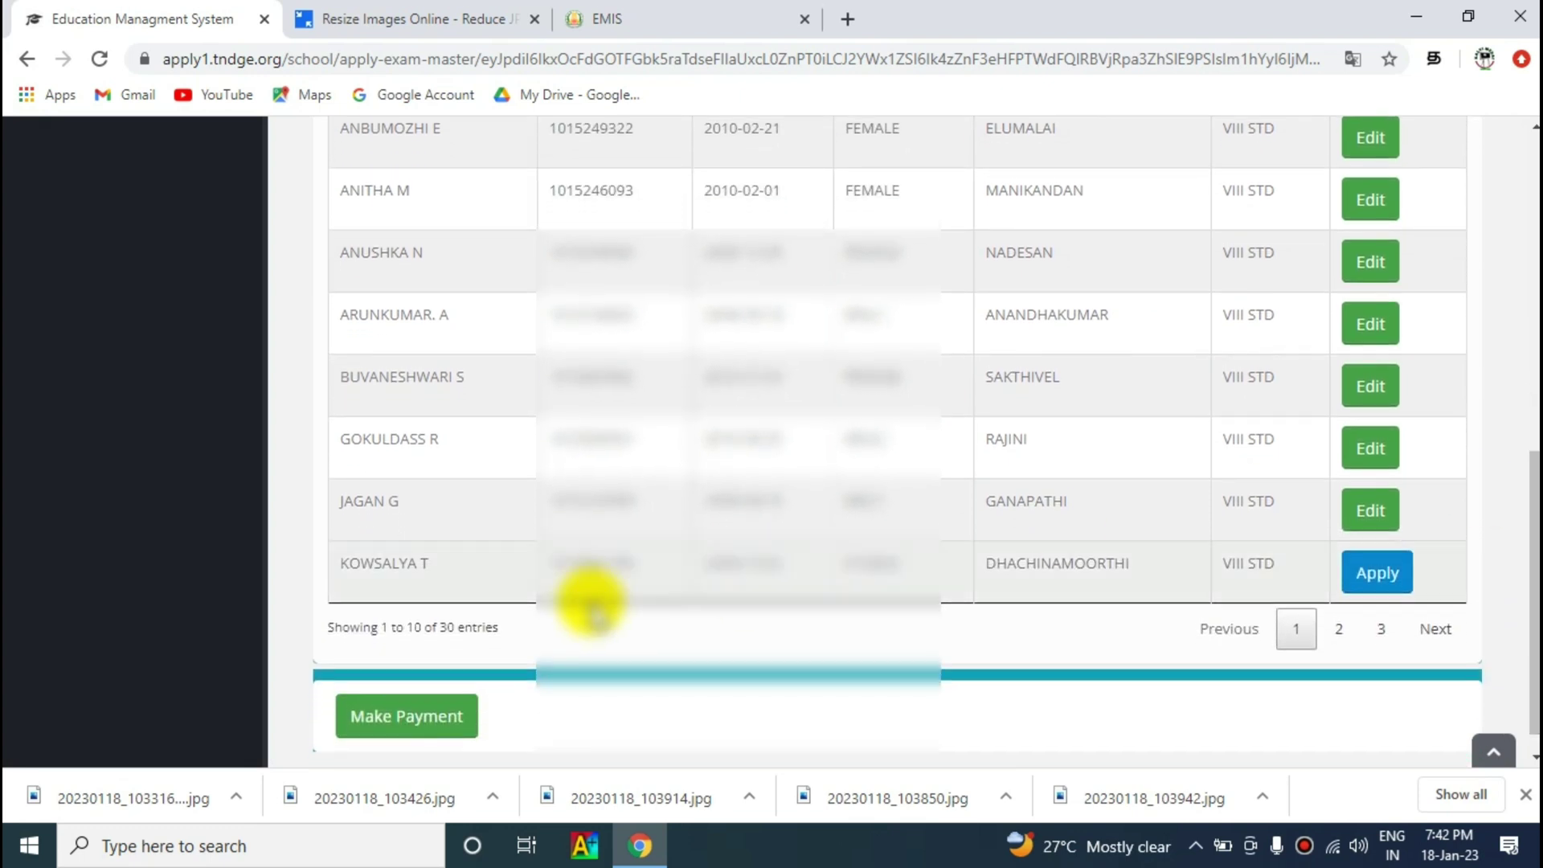
{"action": "left_click", "coordinate": [424, 711]}
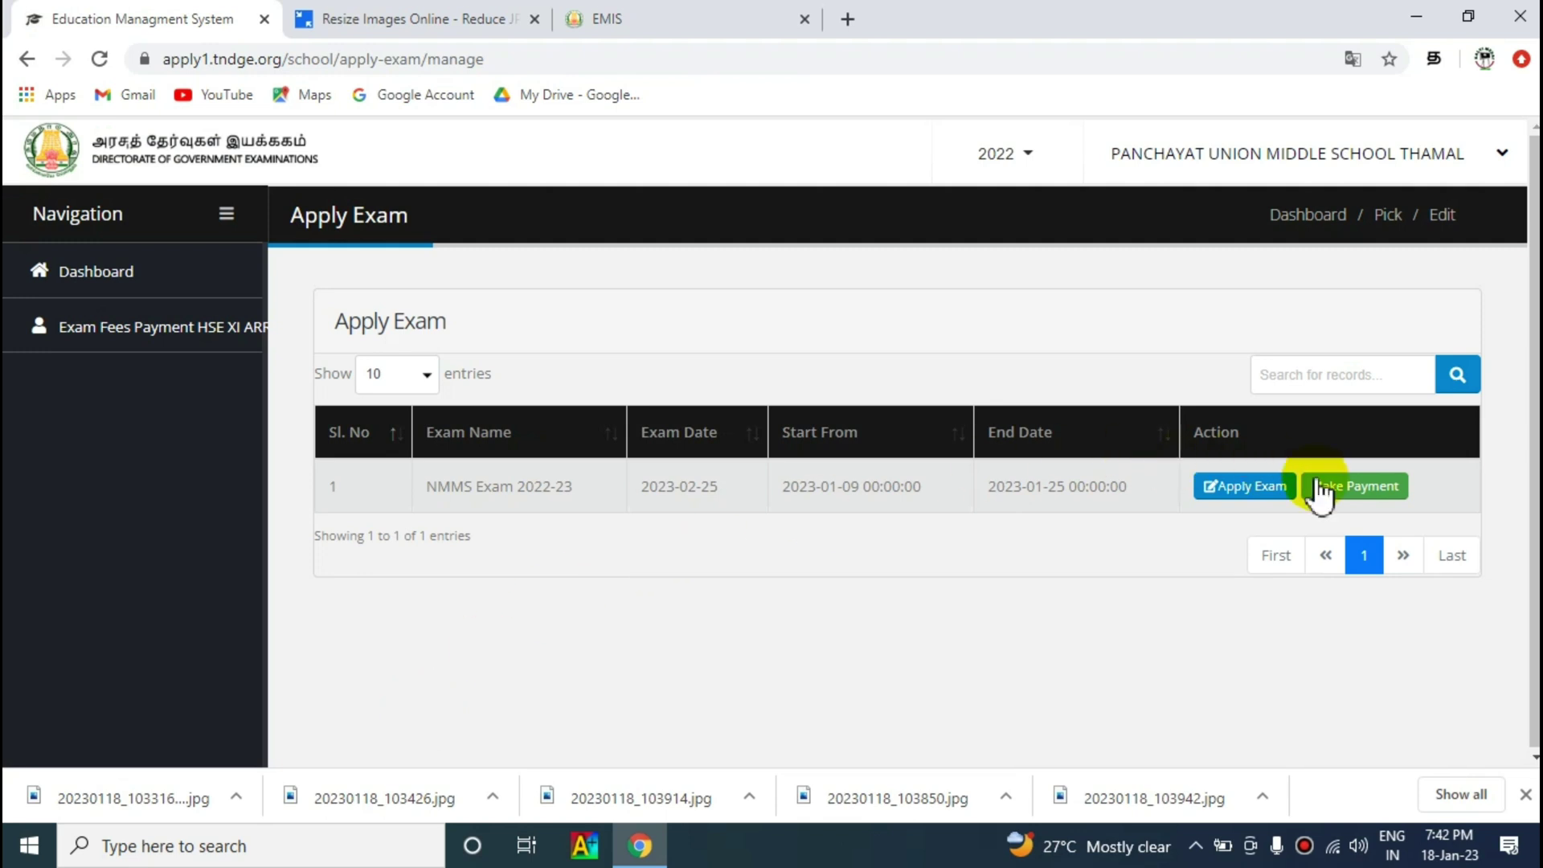
{"action": "left_click", "coordinate": [1363, 496]}
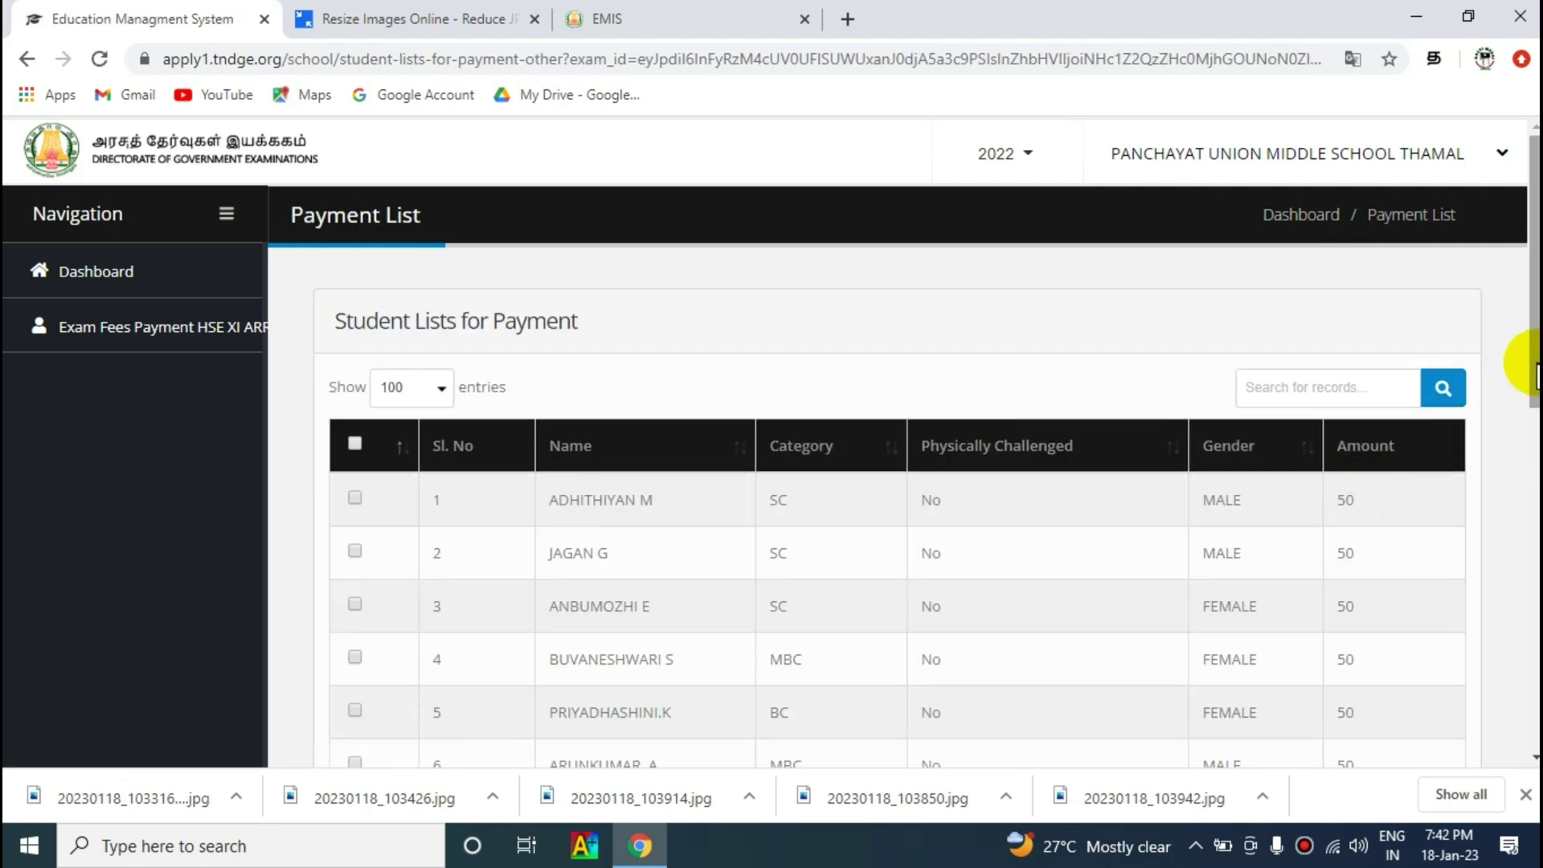
Step: Check the categories, disability status and amounts in the student payment list, and select all students for payment
{"action": "left_click_drag", "start_coordinate": [1536, 371], "coordinate": [1537, 464]}
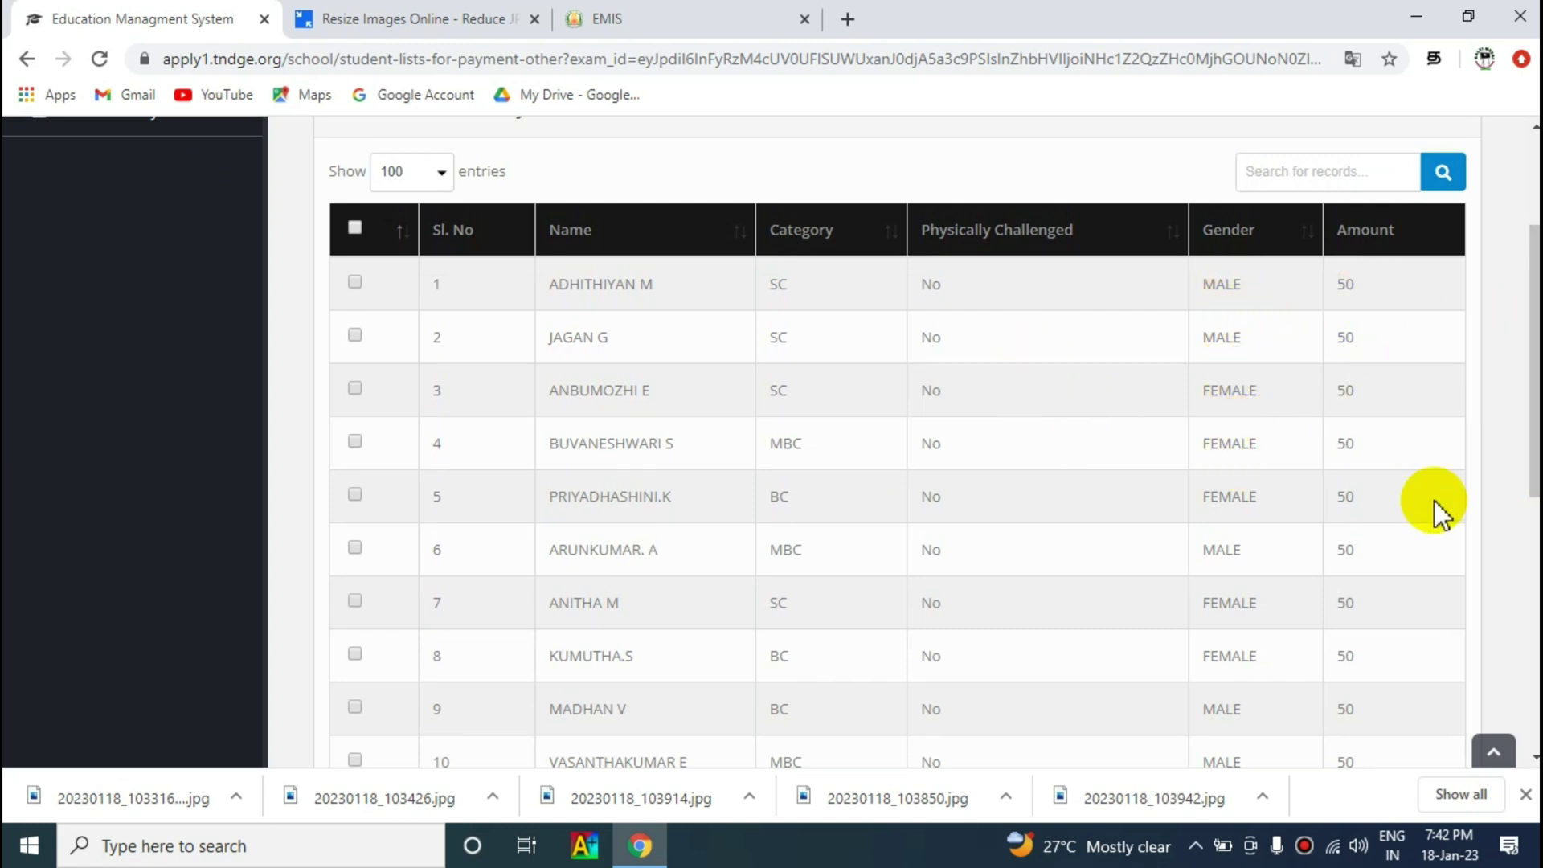
{"action": "scroll", "coordinate": [771, 442], "scroll_direction": "down", "scroll_amount": 3}
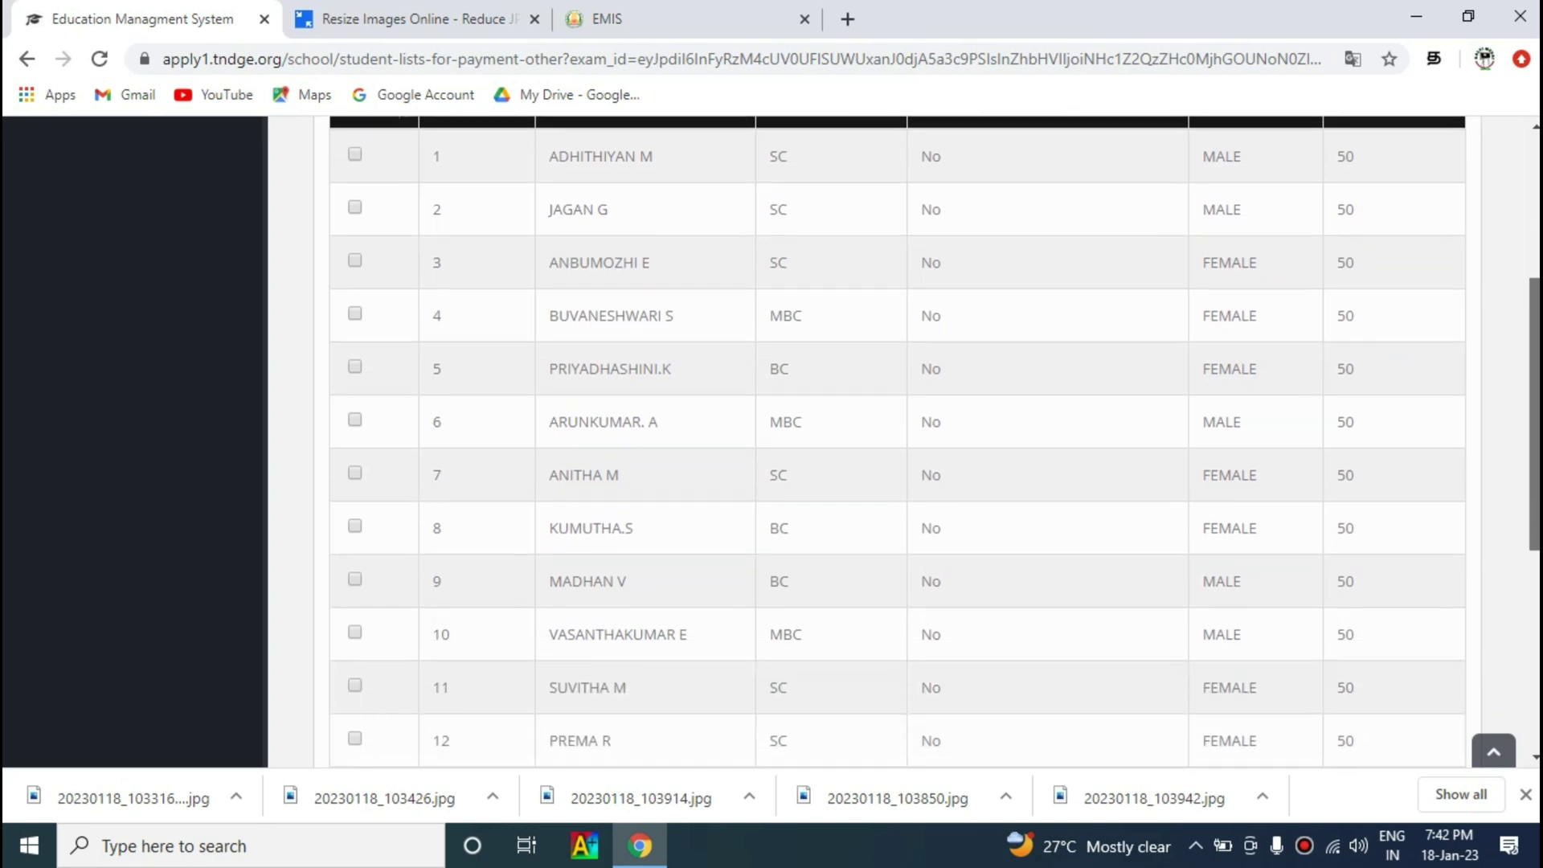
{"action": "scroll", "coordinate": [875, 542], "scroll_direction": "down", "scroll_amount": 3}
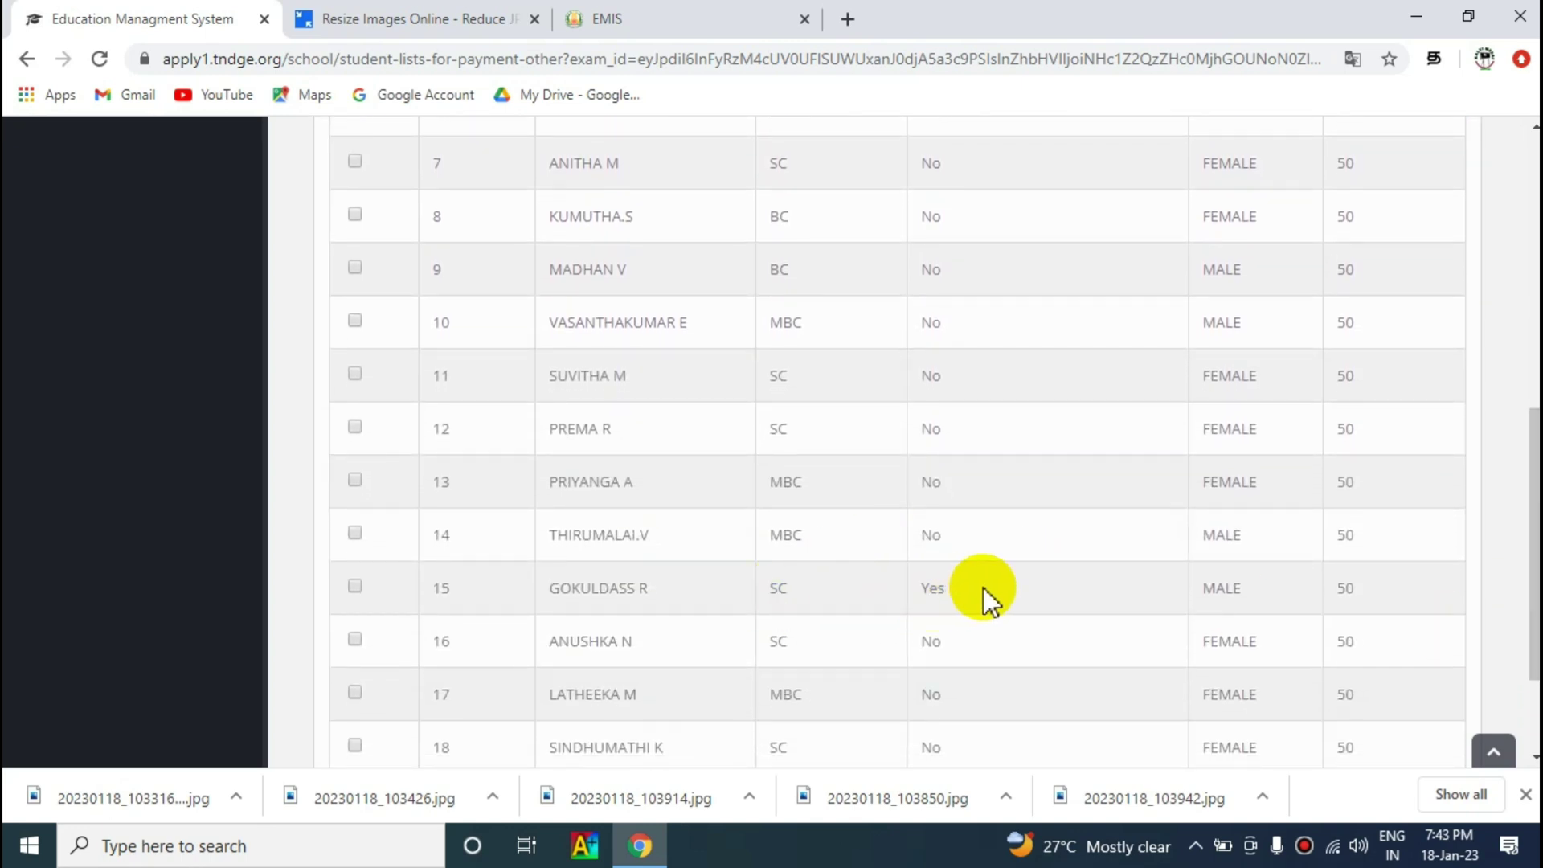
{"action": "scroll", "coordinate": [898, 442], "scroll_direction": "down", "scroll_amount": 2}
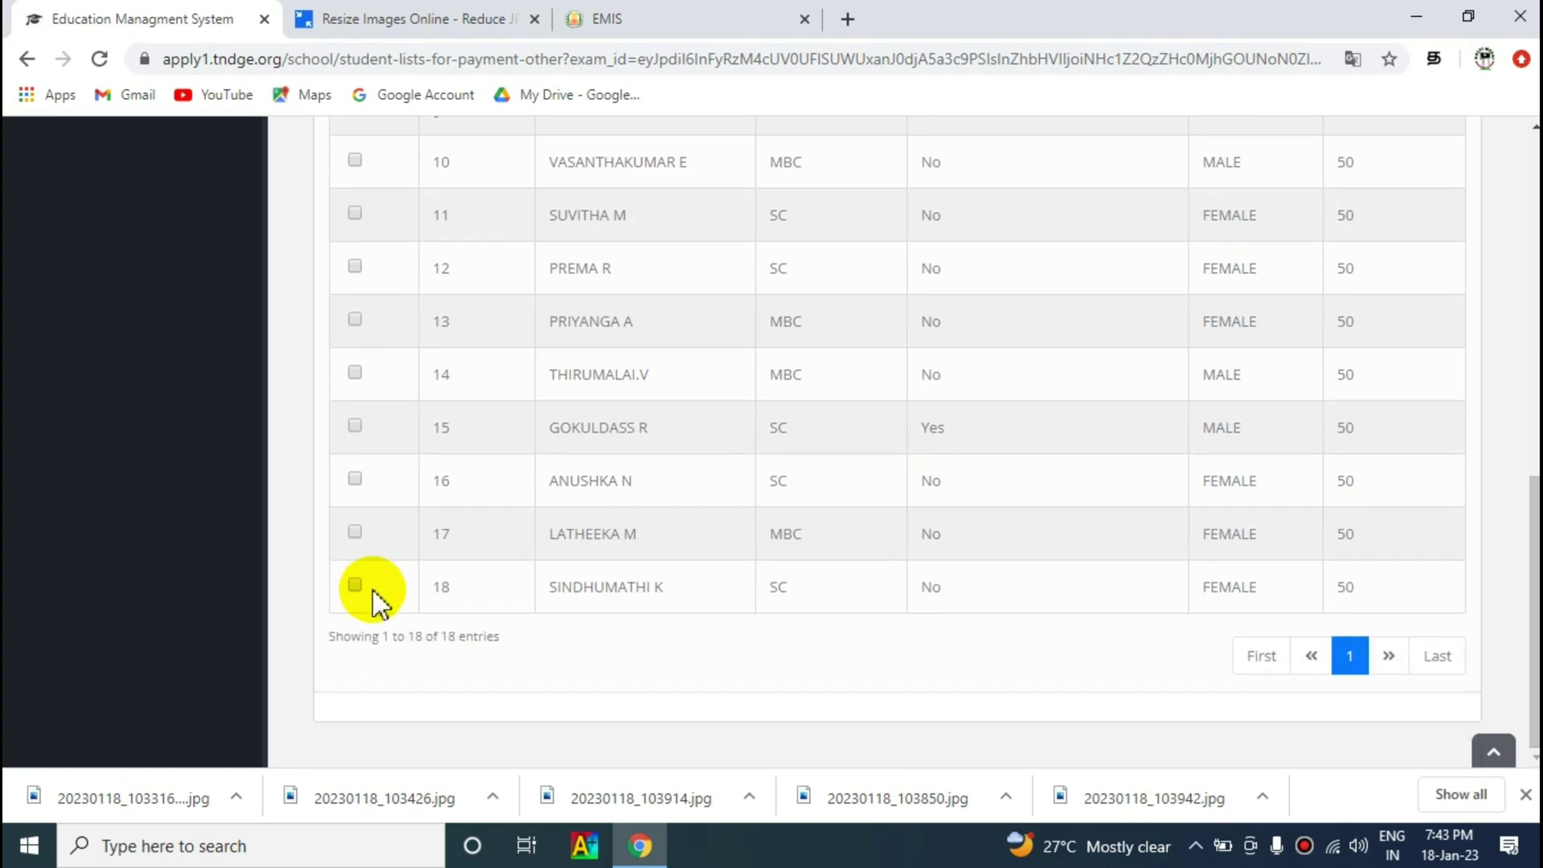
{"action": "left_click_drag", "start_coordinate": [1531, 537], "coordinate": [1527, 223]}
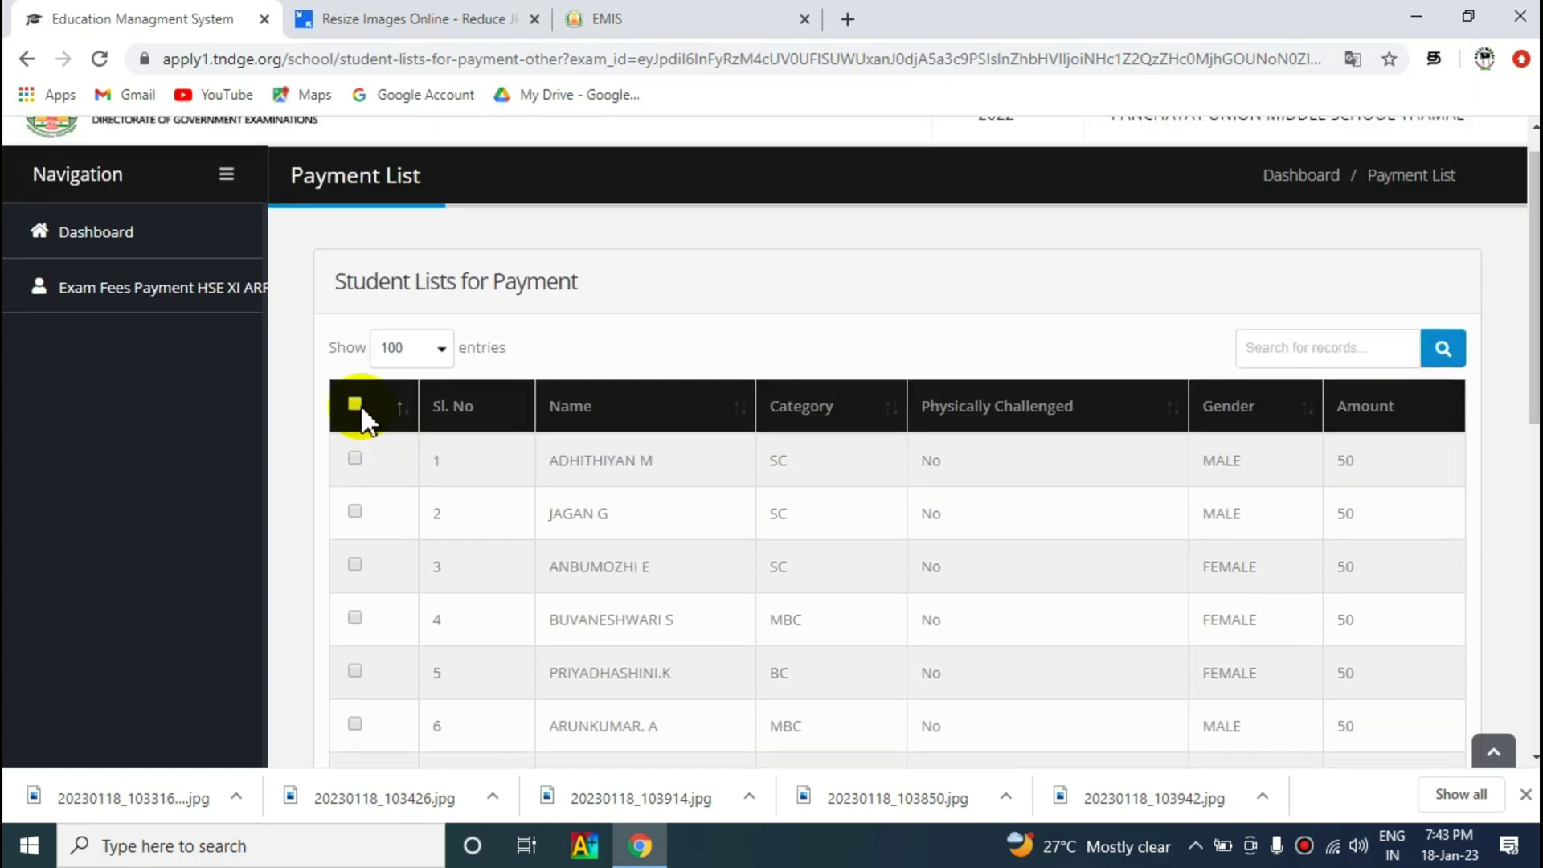
{"action": "left_click", "coordinate": [355, 406]}
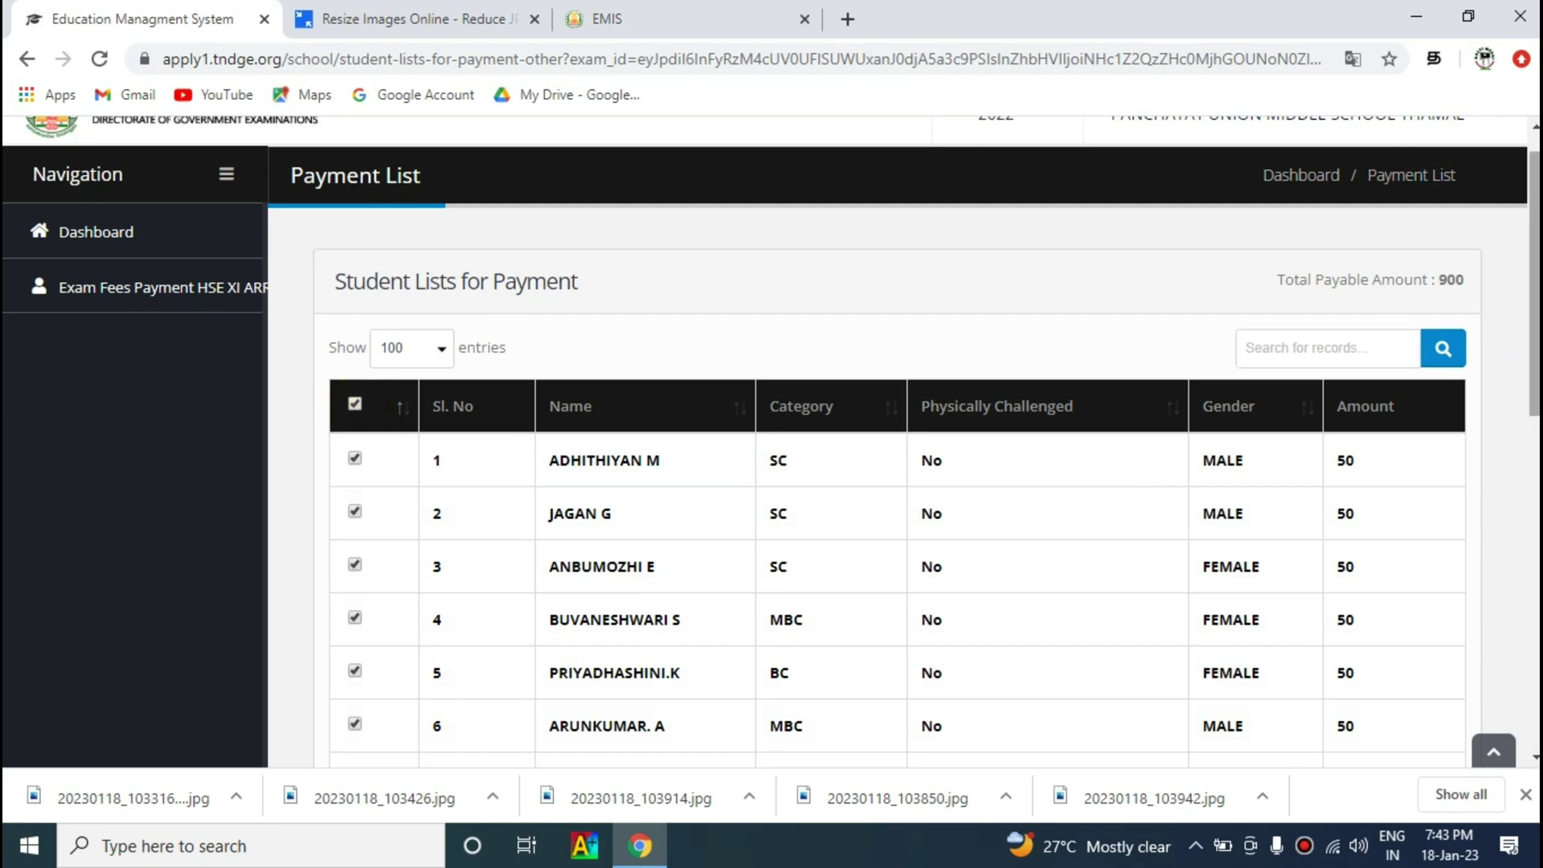
{"action": "left_click_drag", "start_coordinate": [1531, 281], "coordinate": [1531, 338]}
{"action": "scroll", "coordinate": [897, 442], "scroll_direction": "down", "scroll_amount": 8}
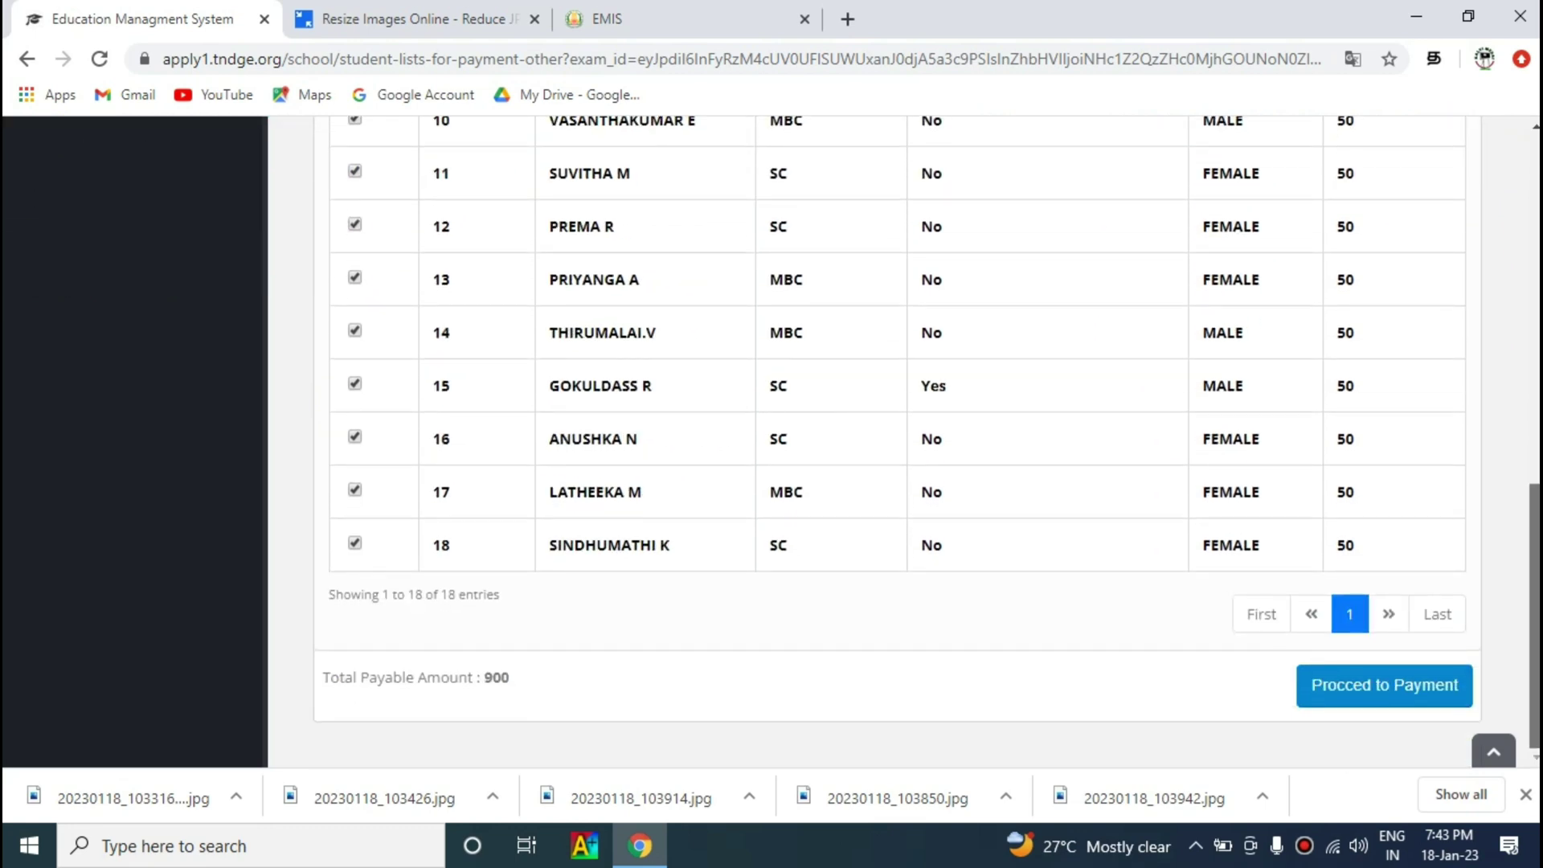
Step: Proceed with the selected students' exam fees, choosing ONLINE payment and Net Banking On Others, and continue to the bank selection
{"action": "left_click", "coordinate": [1383, 693]}
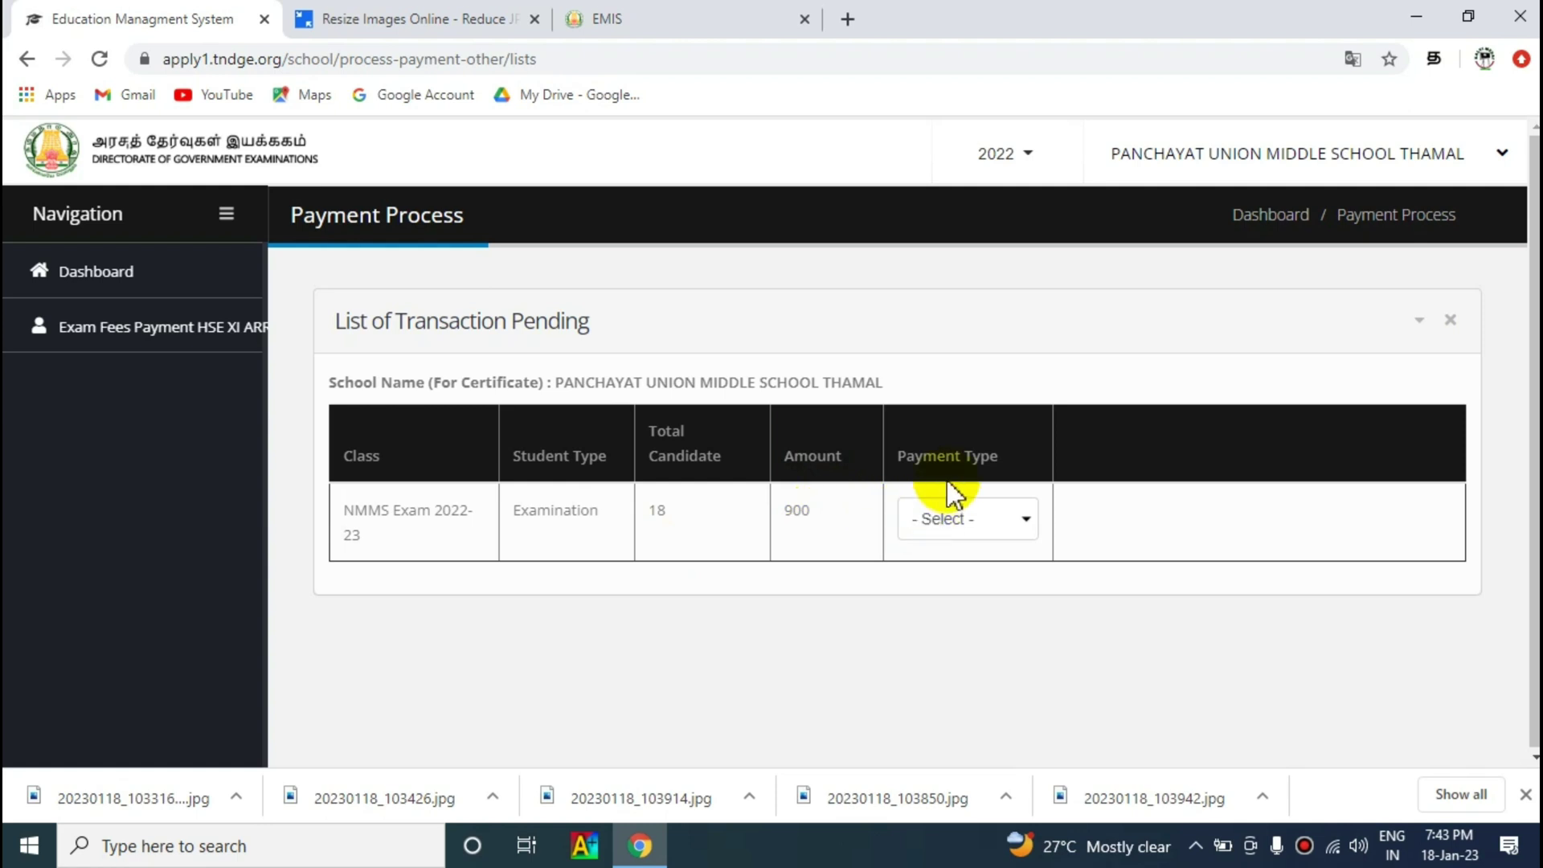
{"action": "left_click", "coordinate": [1018, 523]}
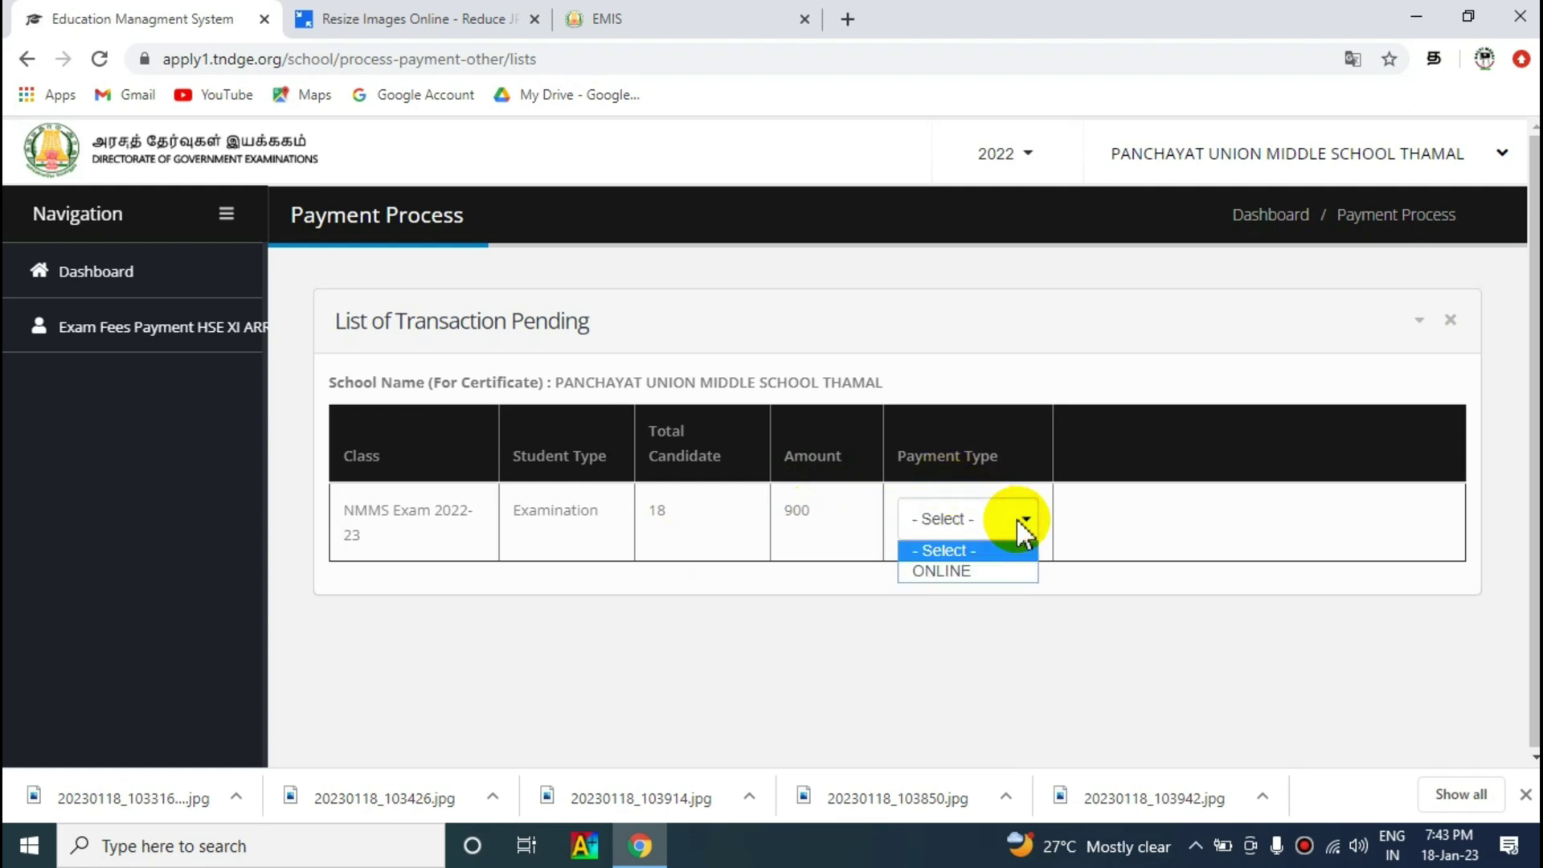
{"action": "left_click", "coordinate": [950, 572]}
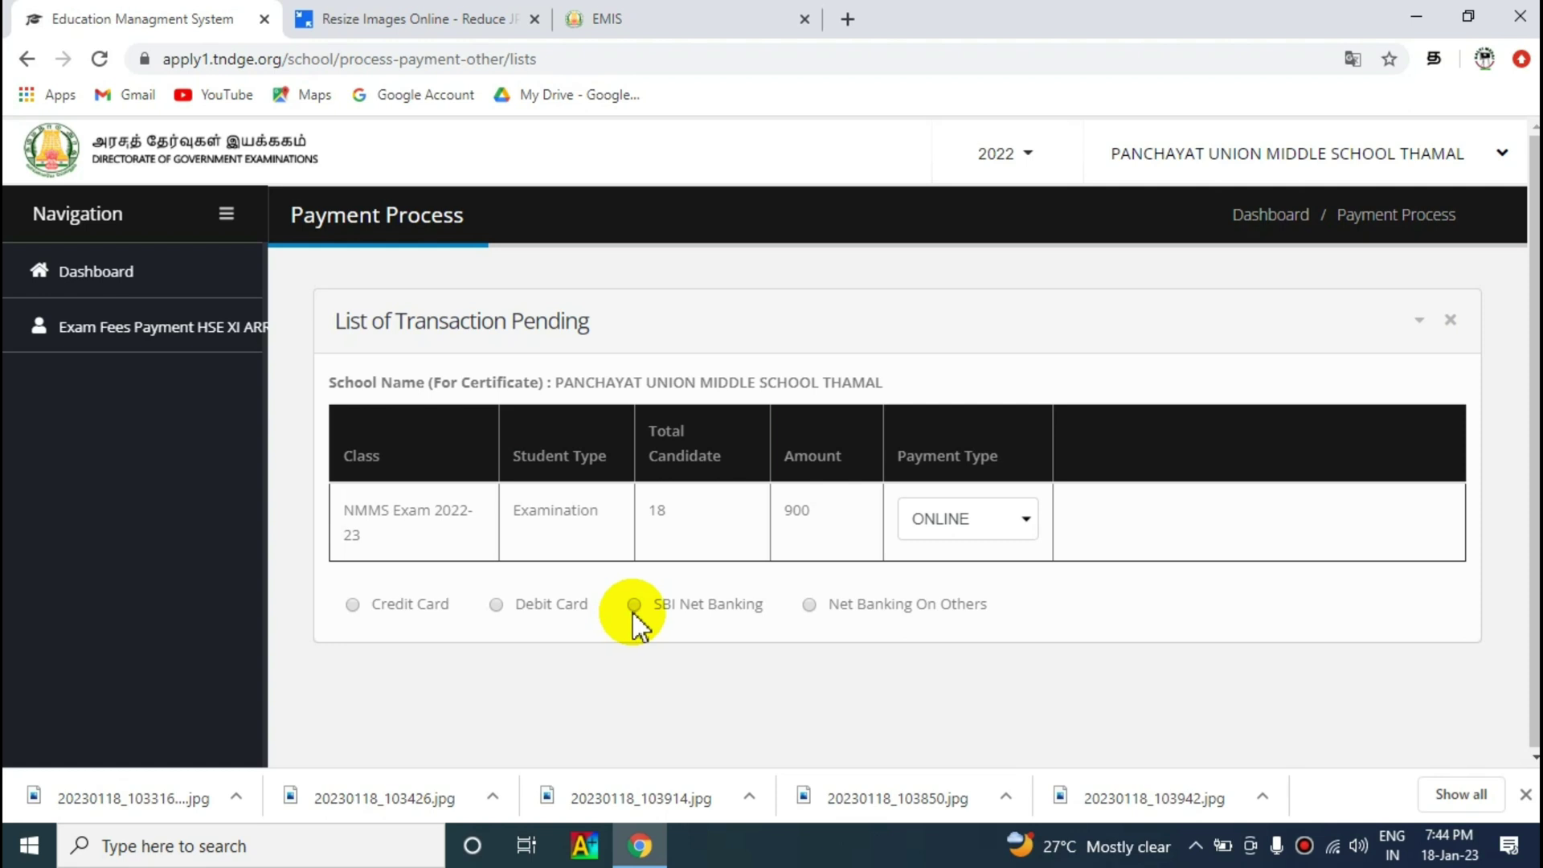
{"action": "left_click", "coordinate": [810, 605]}
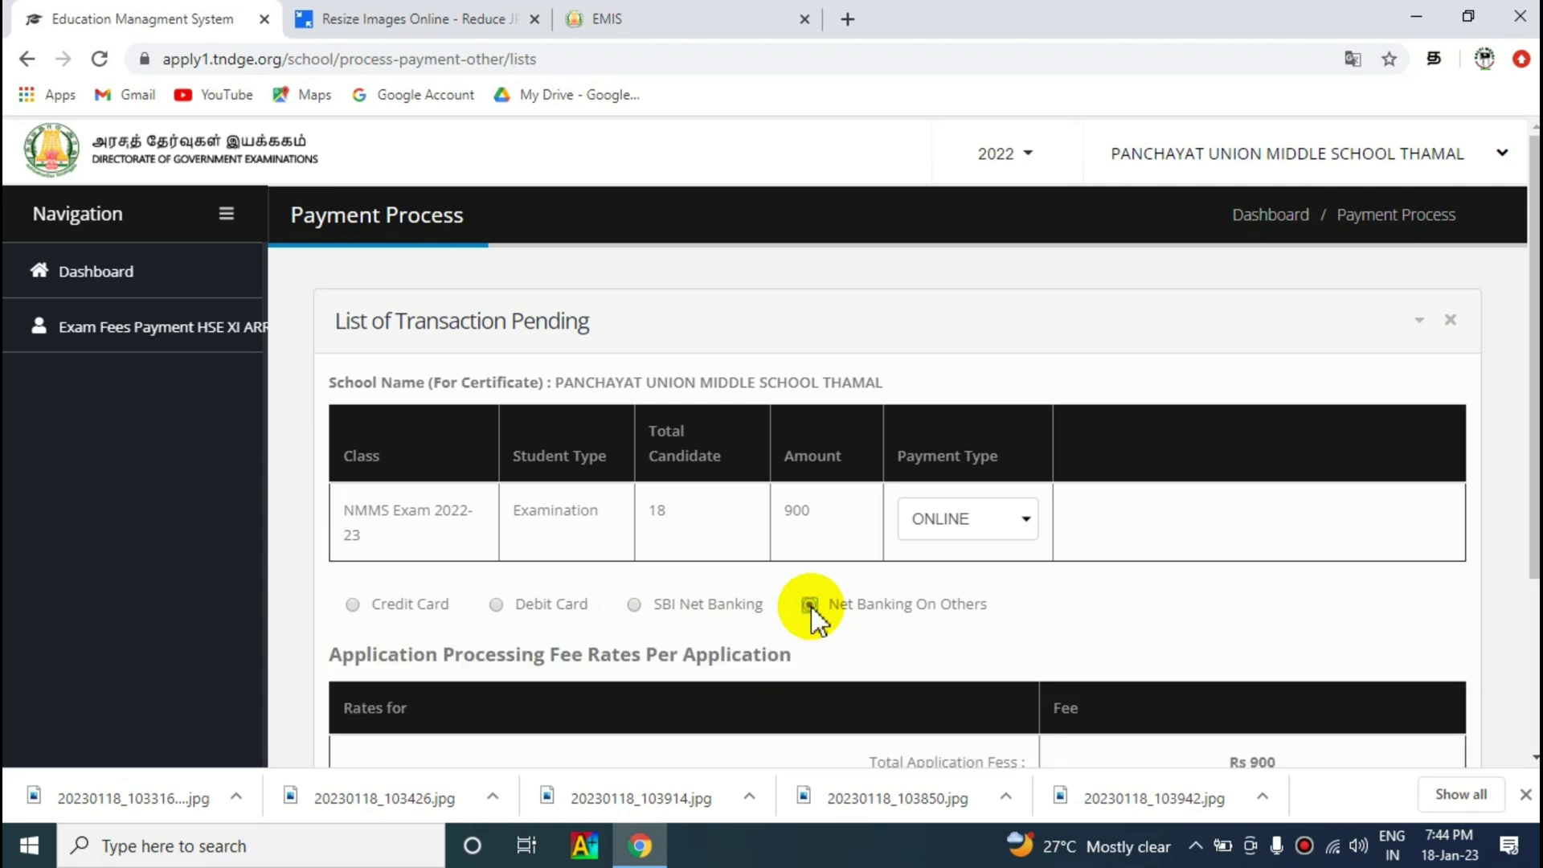
{"action": "scroll", "coordinate": [1535, 454], "scroll_direction": "down", "scroll_amount": 3}
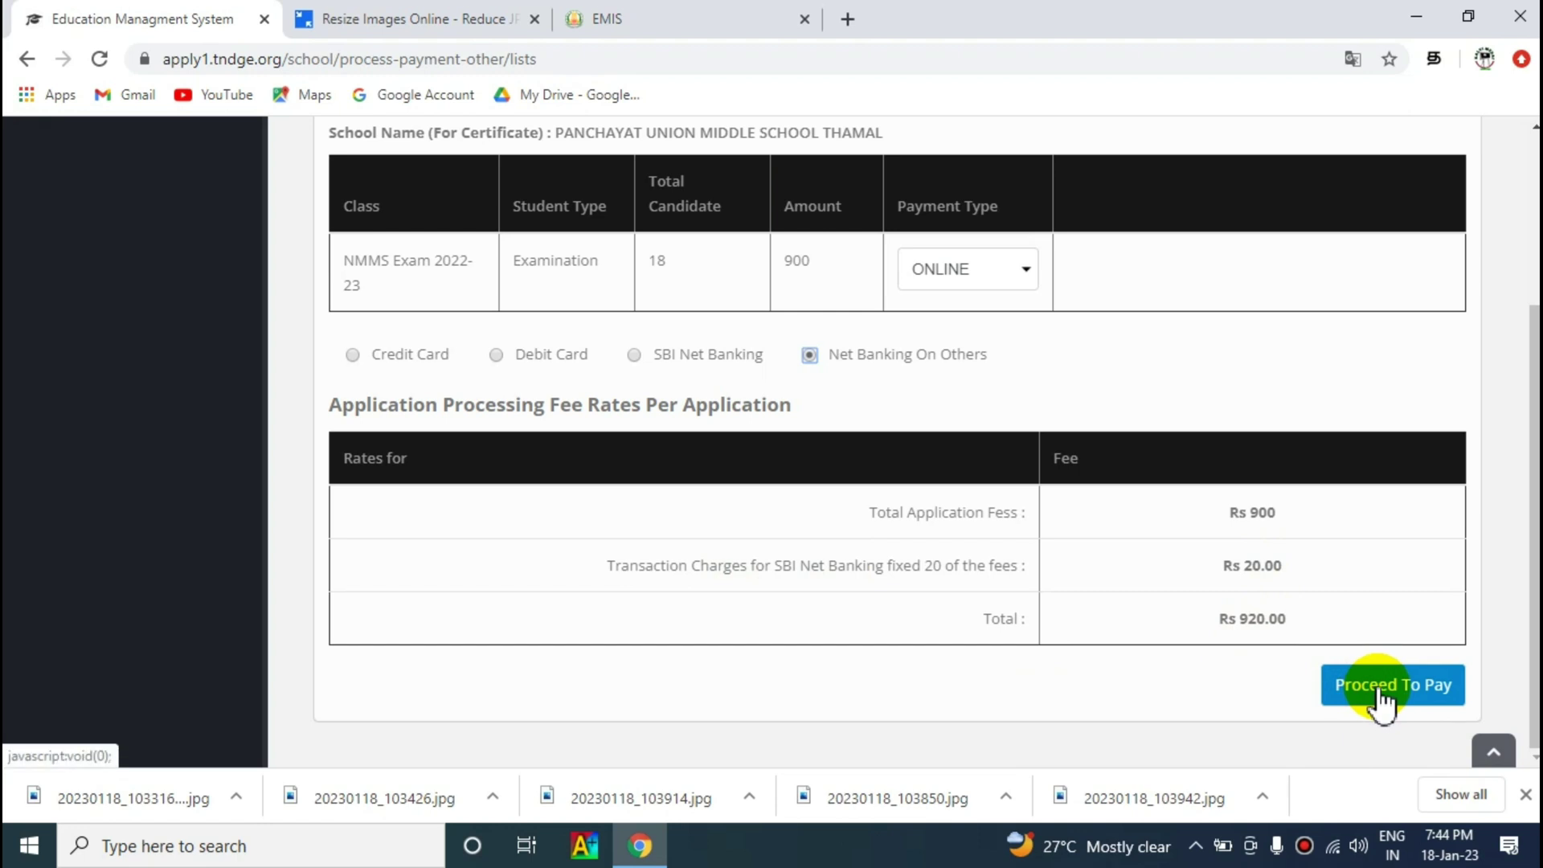
{"action": "left_click", "coordinate": [1412, 705]}
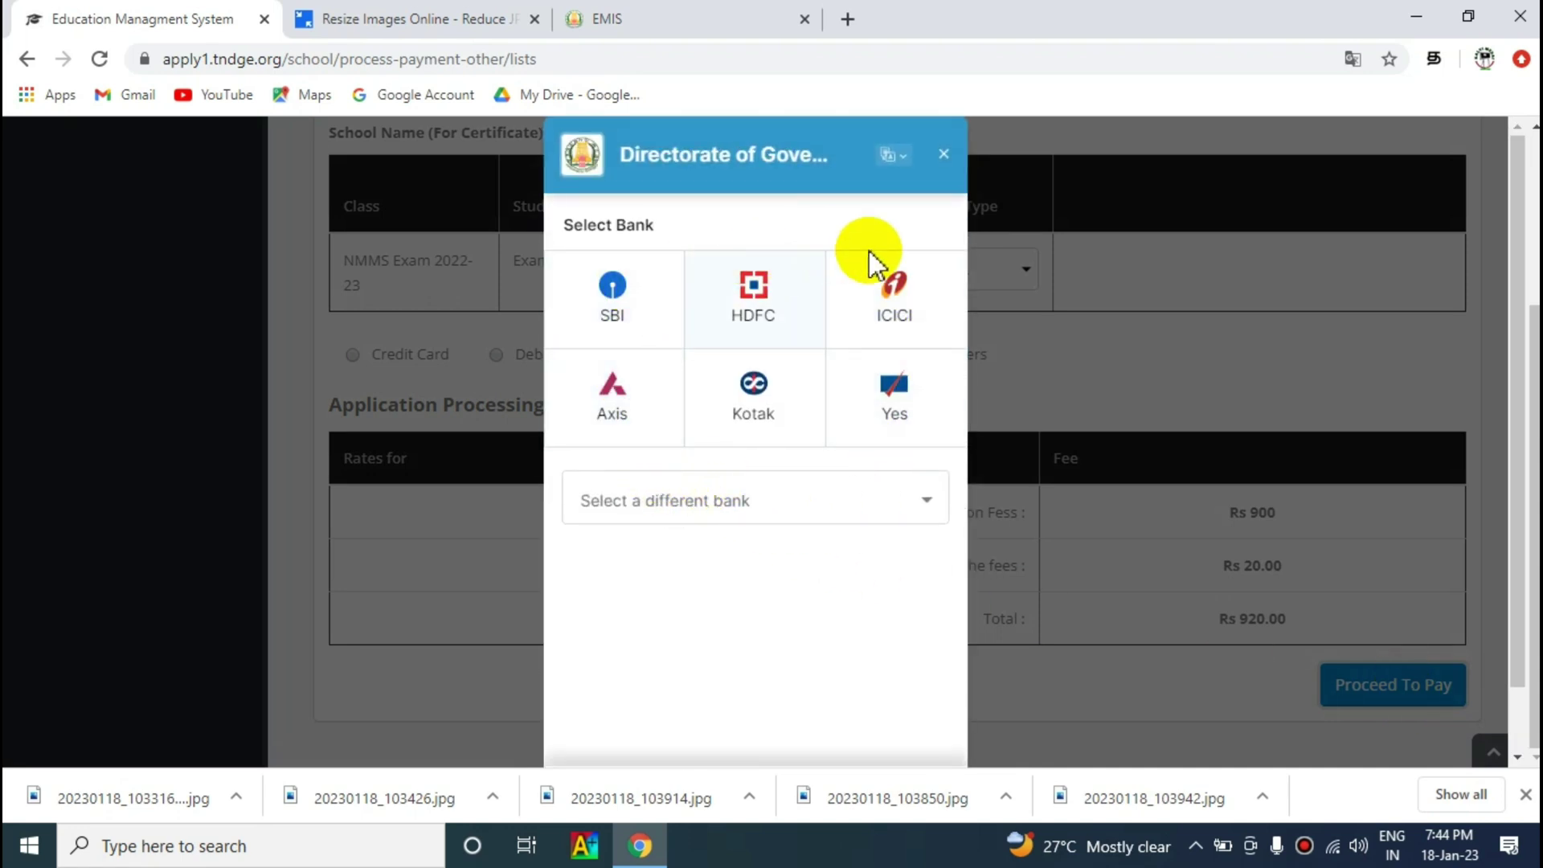
Step: Choose Indian Overseas Bank from the full list of banks for the net banking payment
{"action": "left_click", "coordinate": [894, 514]}
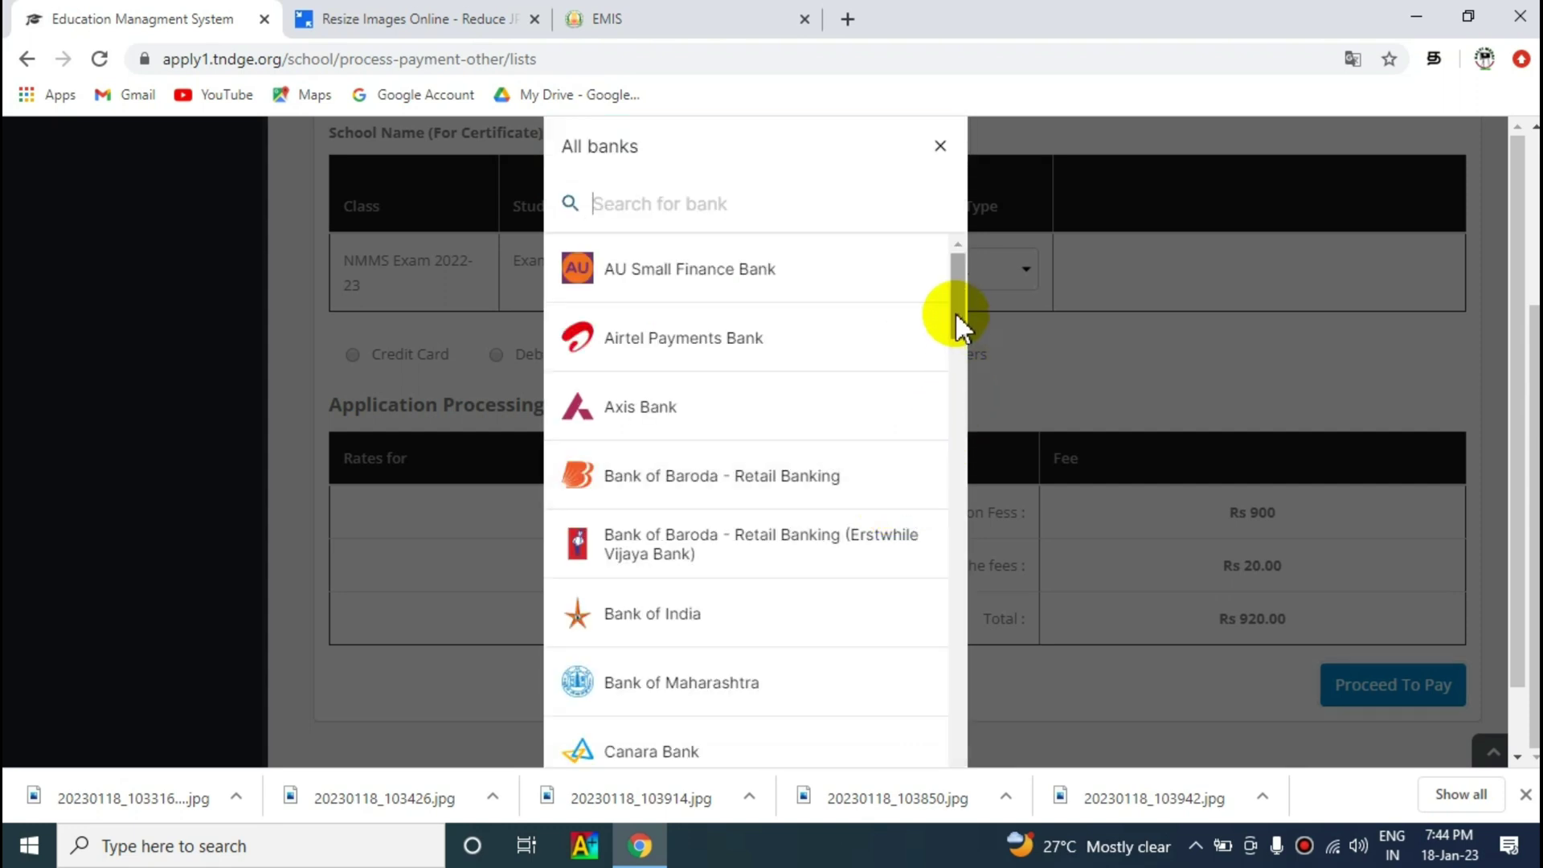
{"action": "left_click_drag", "start_coordinate": [955, 311], "coordinate": [948, 508]}
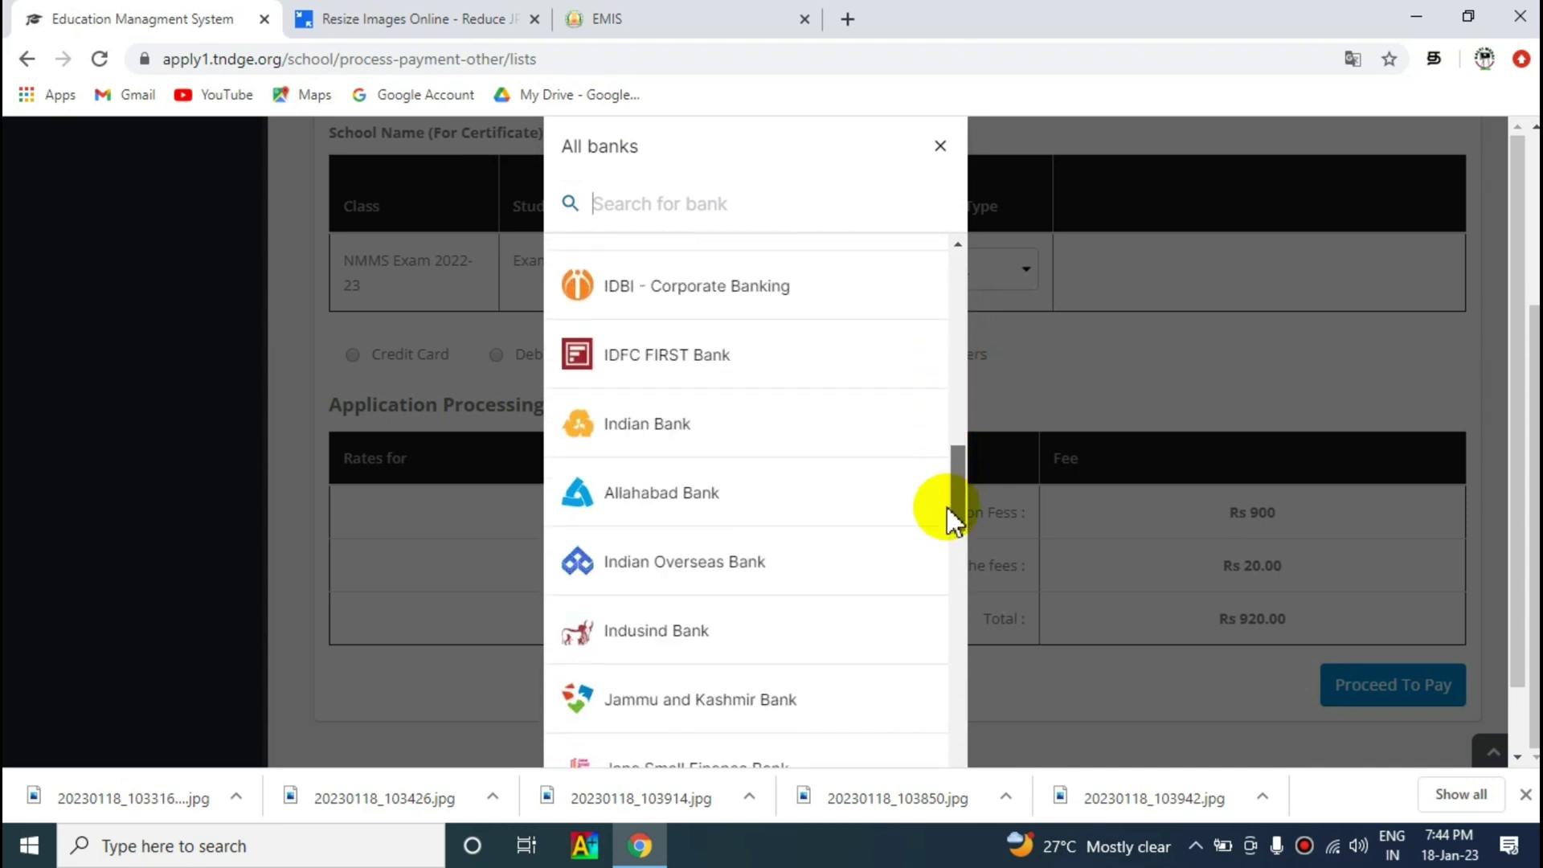
{"action": "left_click", "coordinate": [736, 569]}
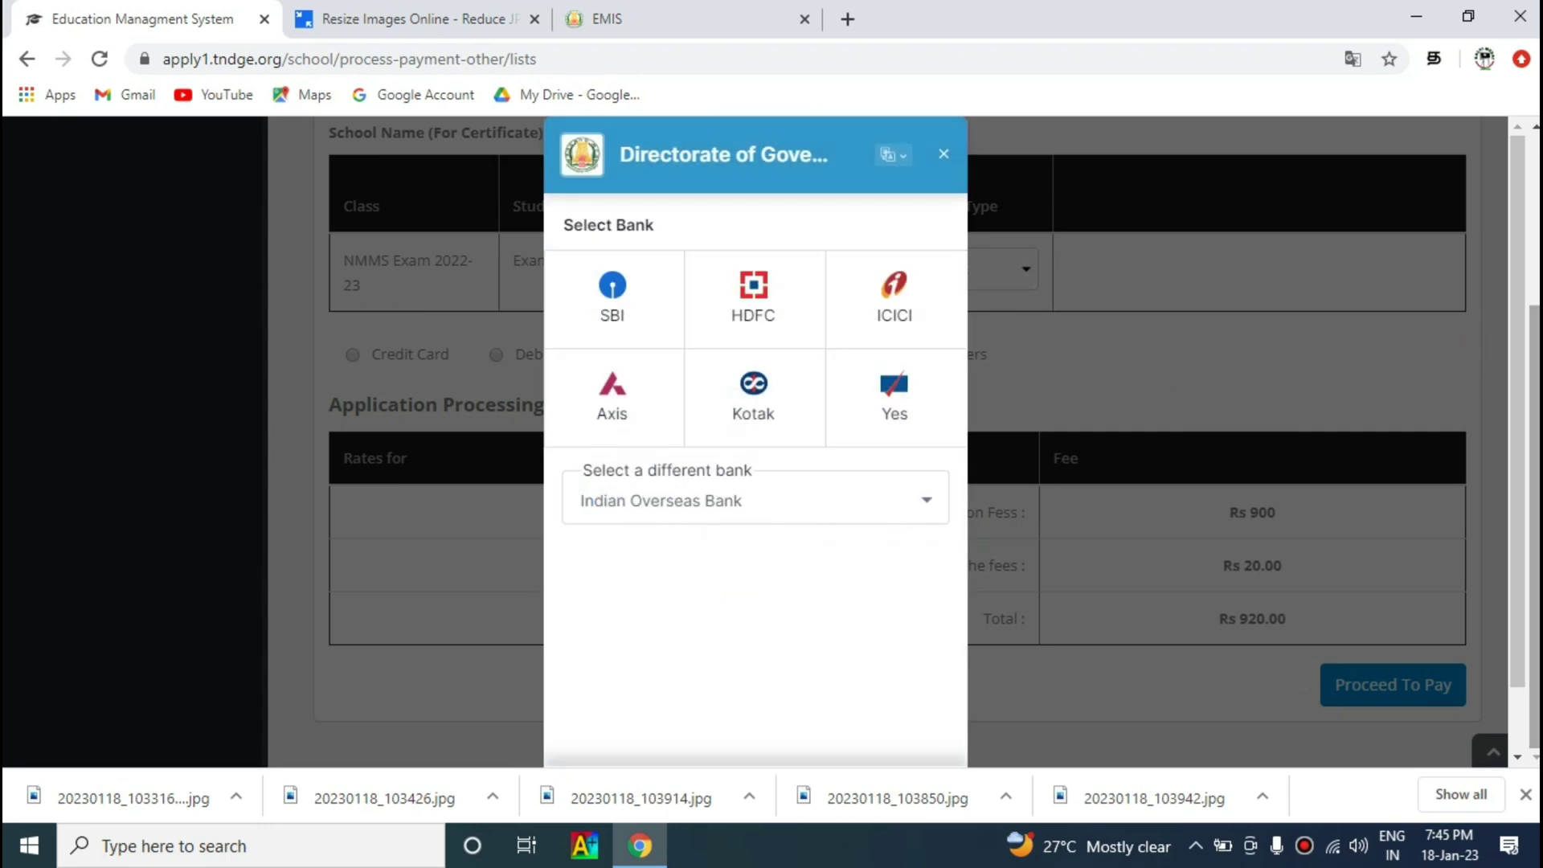
Step: Reduce the page zoom to 90% to reach the payment dialog's lower part, and submit the payment to the bank
{"action": "scroll", "coordinate": [1140, 291], "scroll_direction": "up", "scroll_amount": 2}
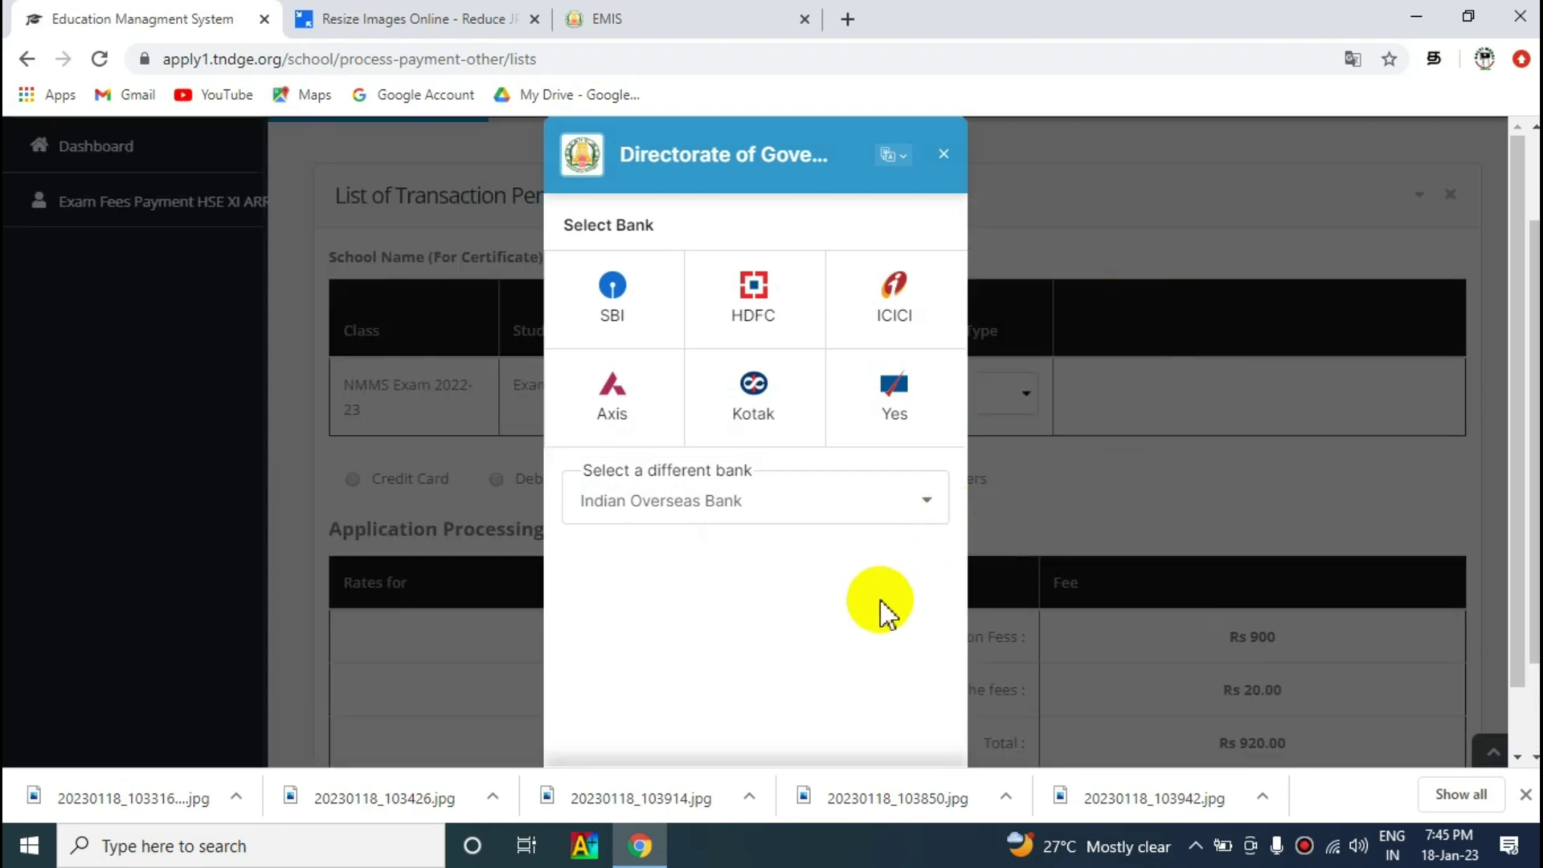
{"action": "left_click", "coordinate": [1522, 59]}
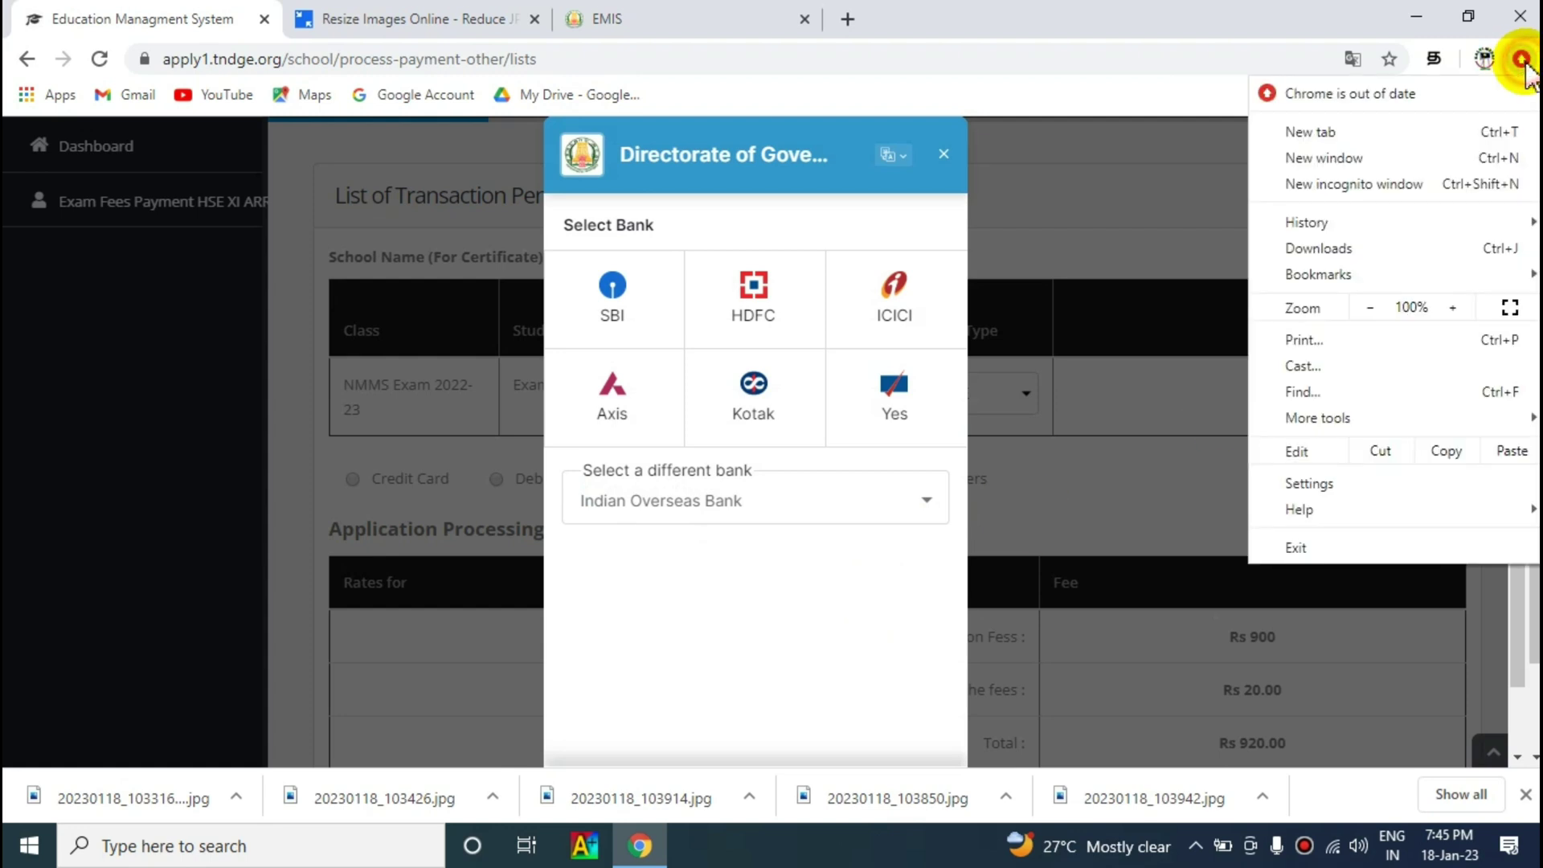
{"action": "left_click", "coordinate": [1371, 309]}
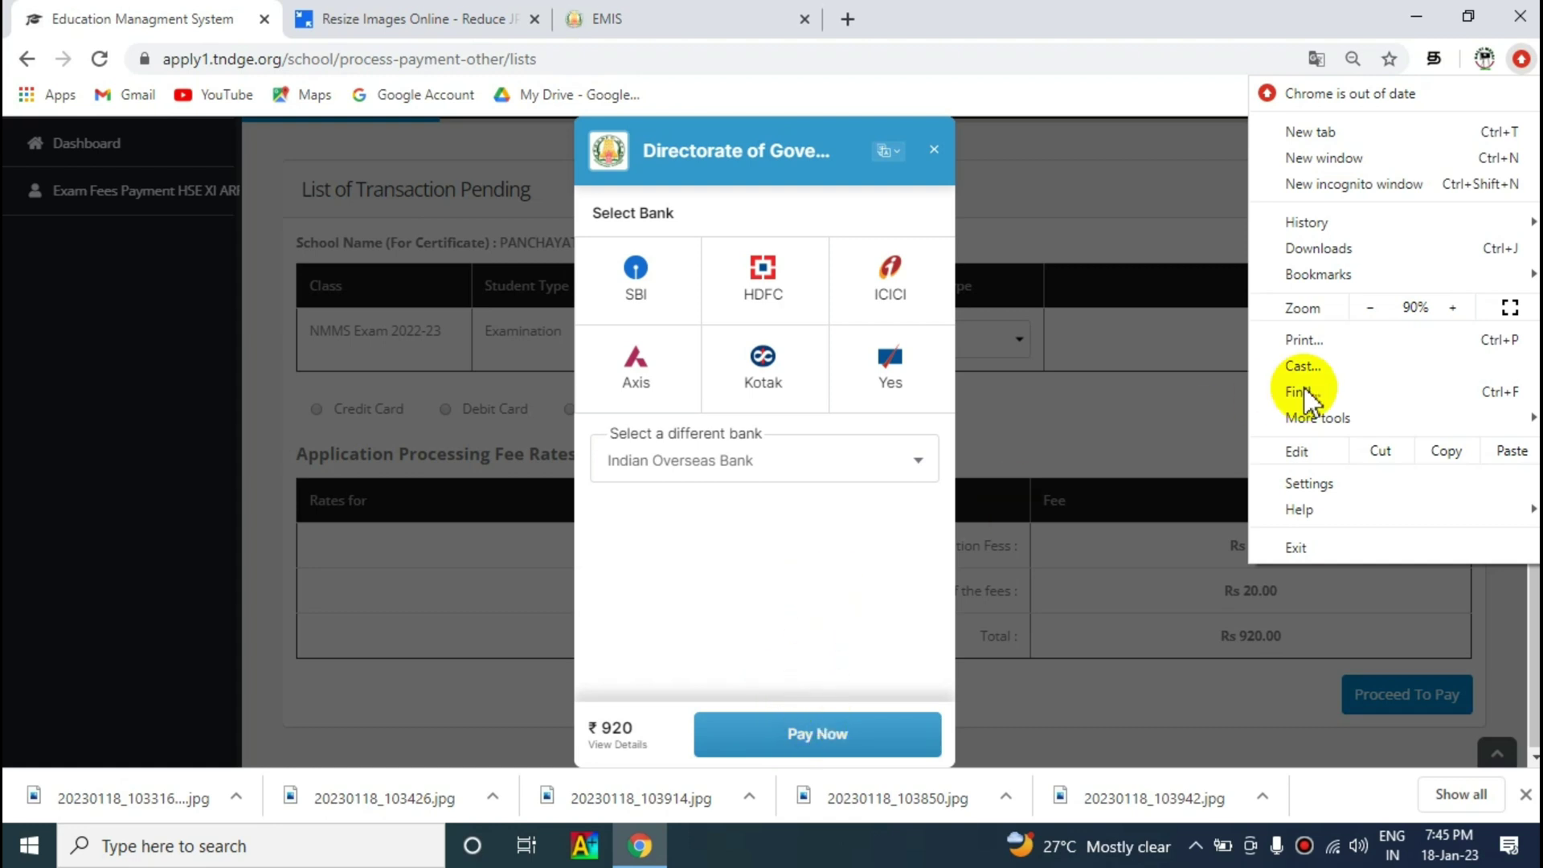
{"action": "left_click", "coordinate": [1452, 308]}
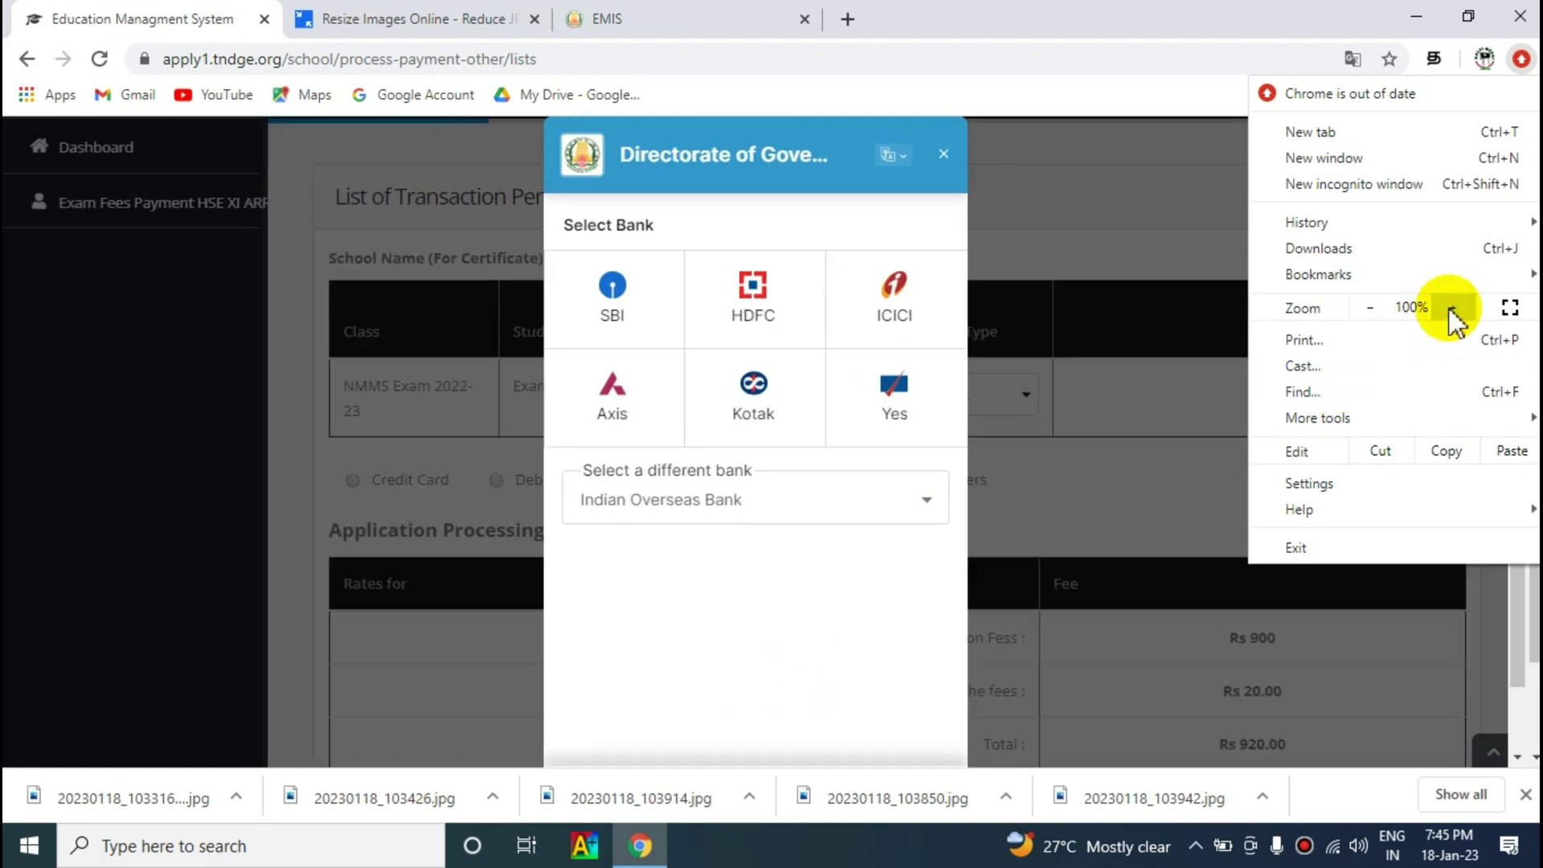
{"action": "left_click", "coordinate": [1372, 314]}
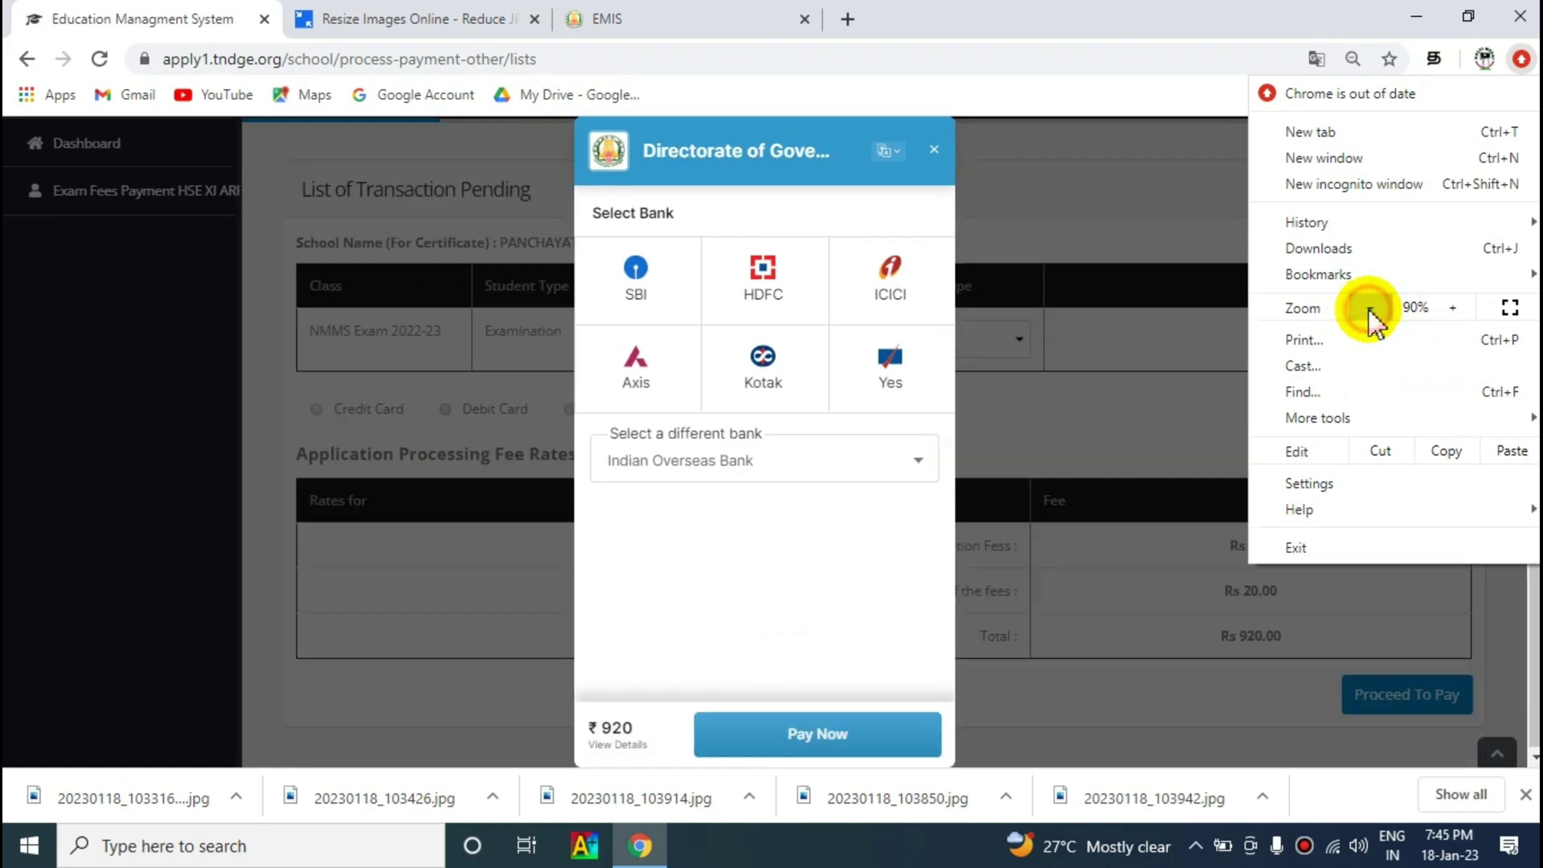
{"action": "left_click", "coordinate": [1055, 604]}
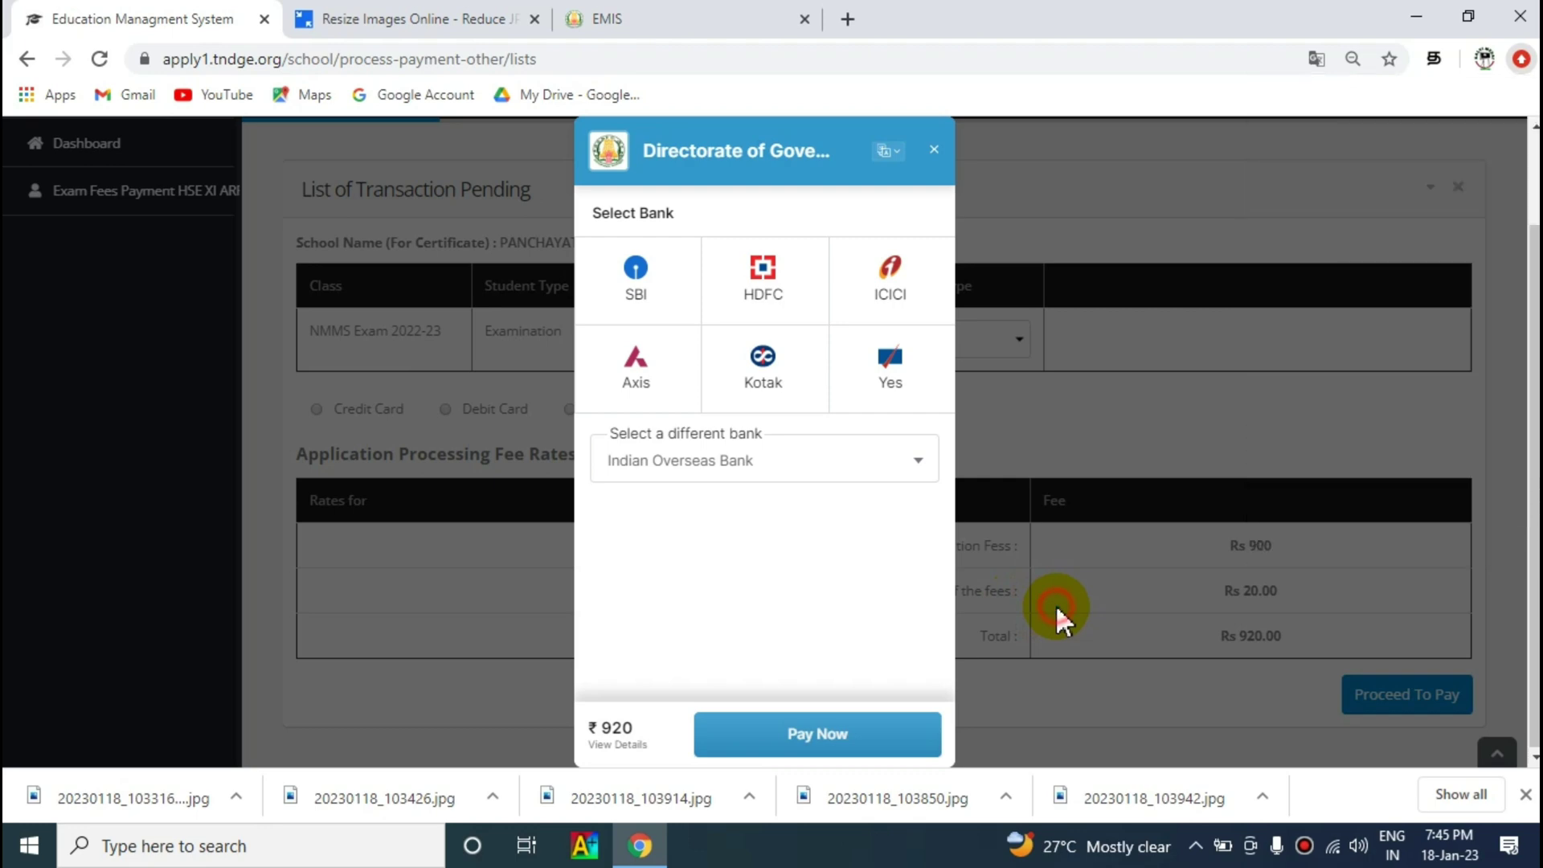
{"action": "left_click", "coordinate": [816, 736]}
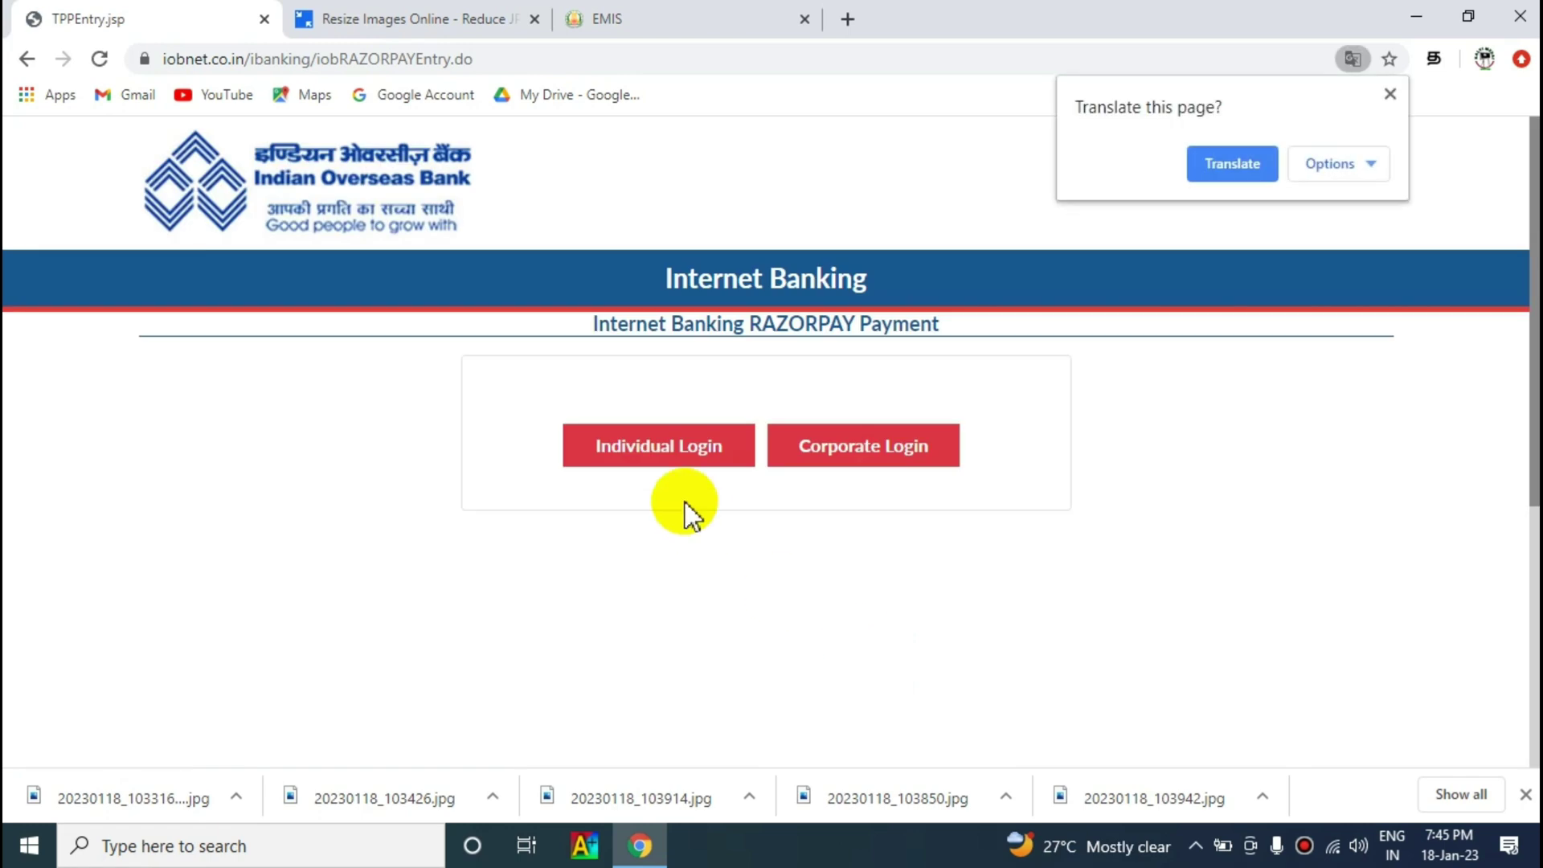
Step: Log in to Indian Overseas Bank internet banking as an individual with the already filled-in credentials
{"action": "left_click", "coordinate": [647, 456]}
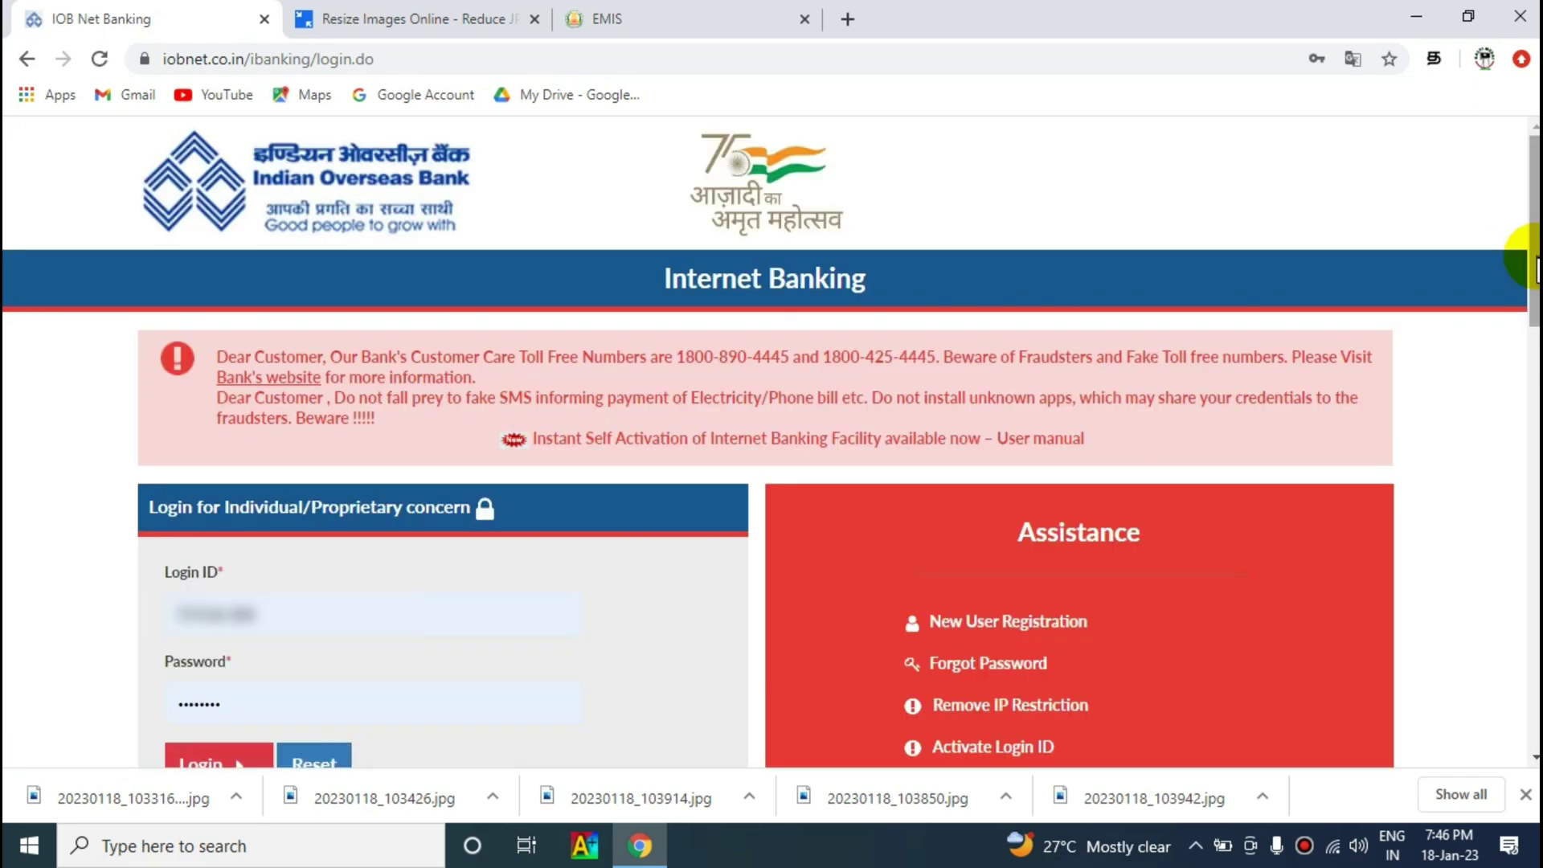
{"action": "scroll", "coordinate": [1535, 265], "scroll_direction": "down", "scroll_amount": 3}
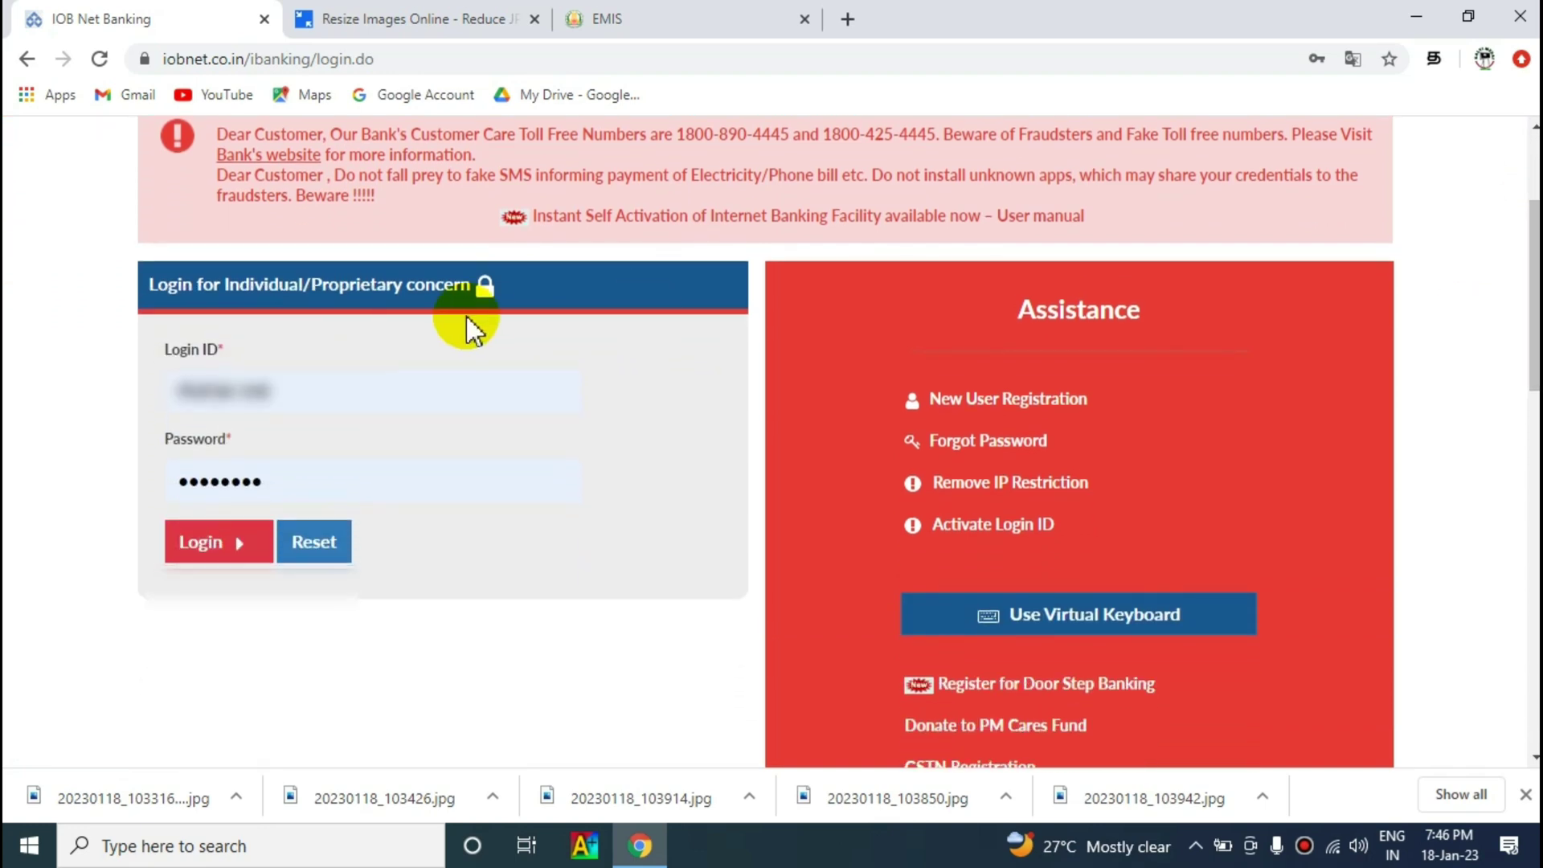
{"action": "left_click", "coordinate": [217, 545]}
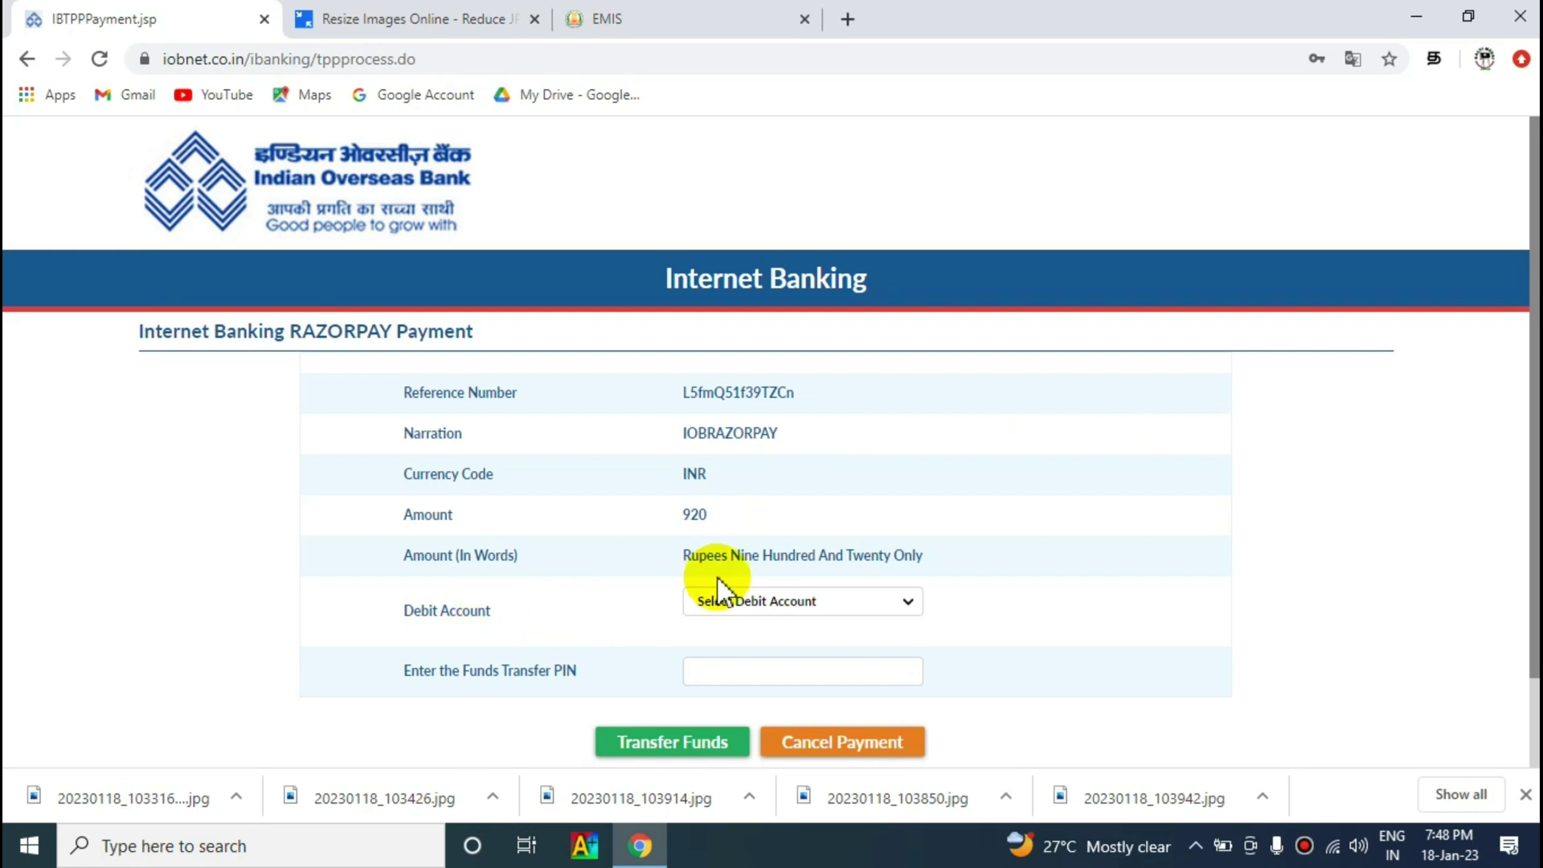
Step: Select the debit account, enter the Funds Transfer PIN, and submit the fund transfer
{"action": "left_click", "coordinate": [756, 604]}
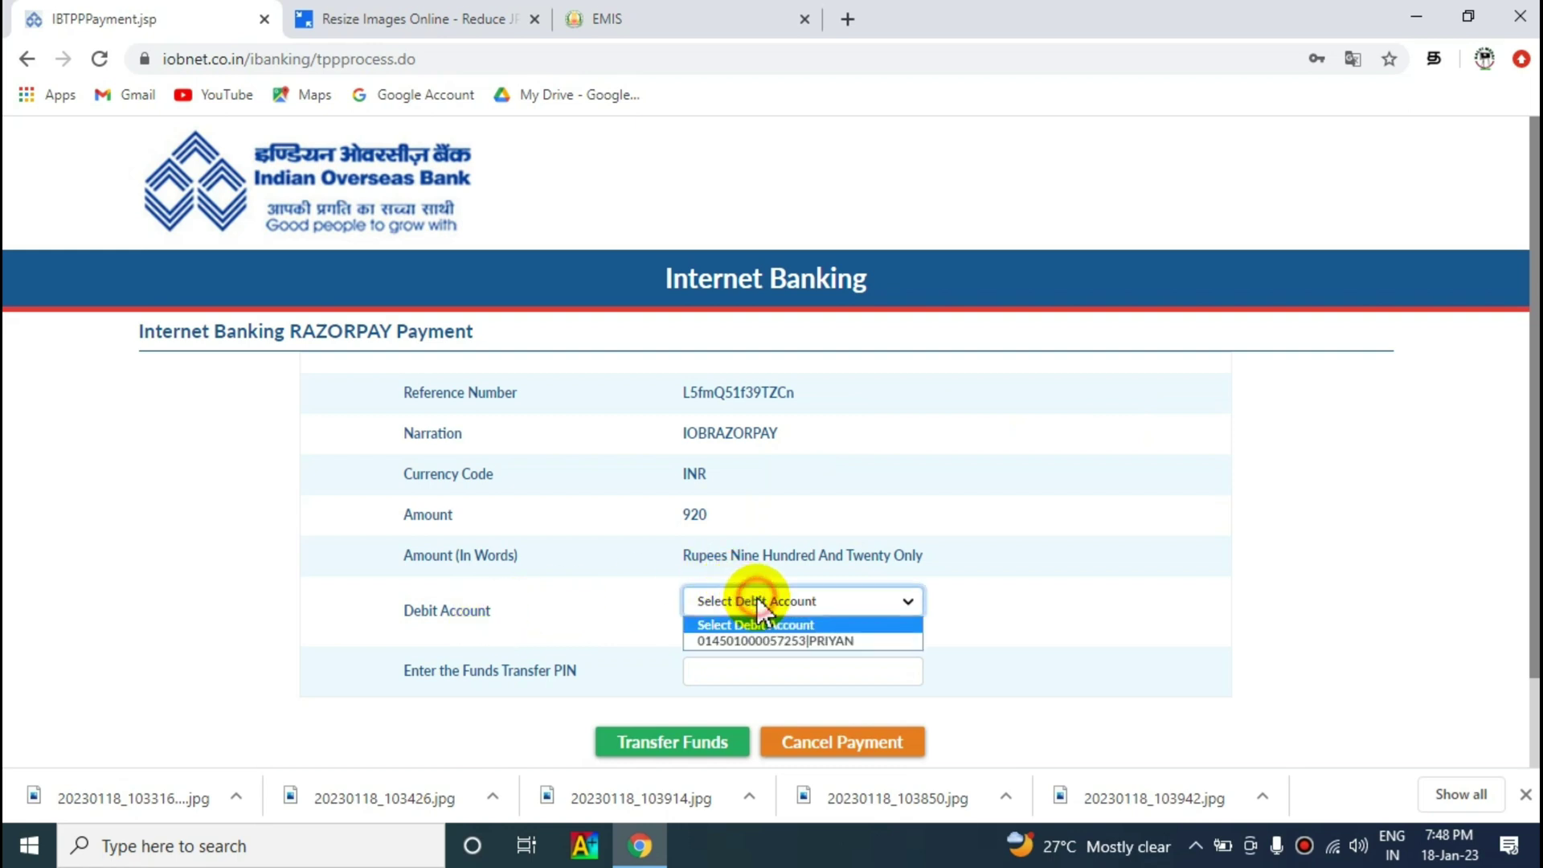
{"action": "left_click", "coordinate": [767, 640]}
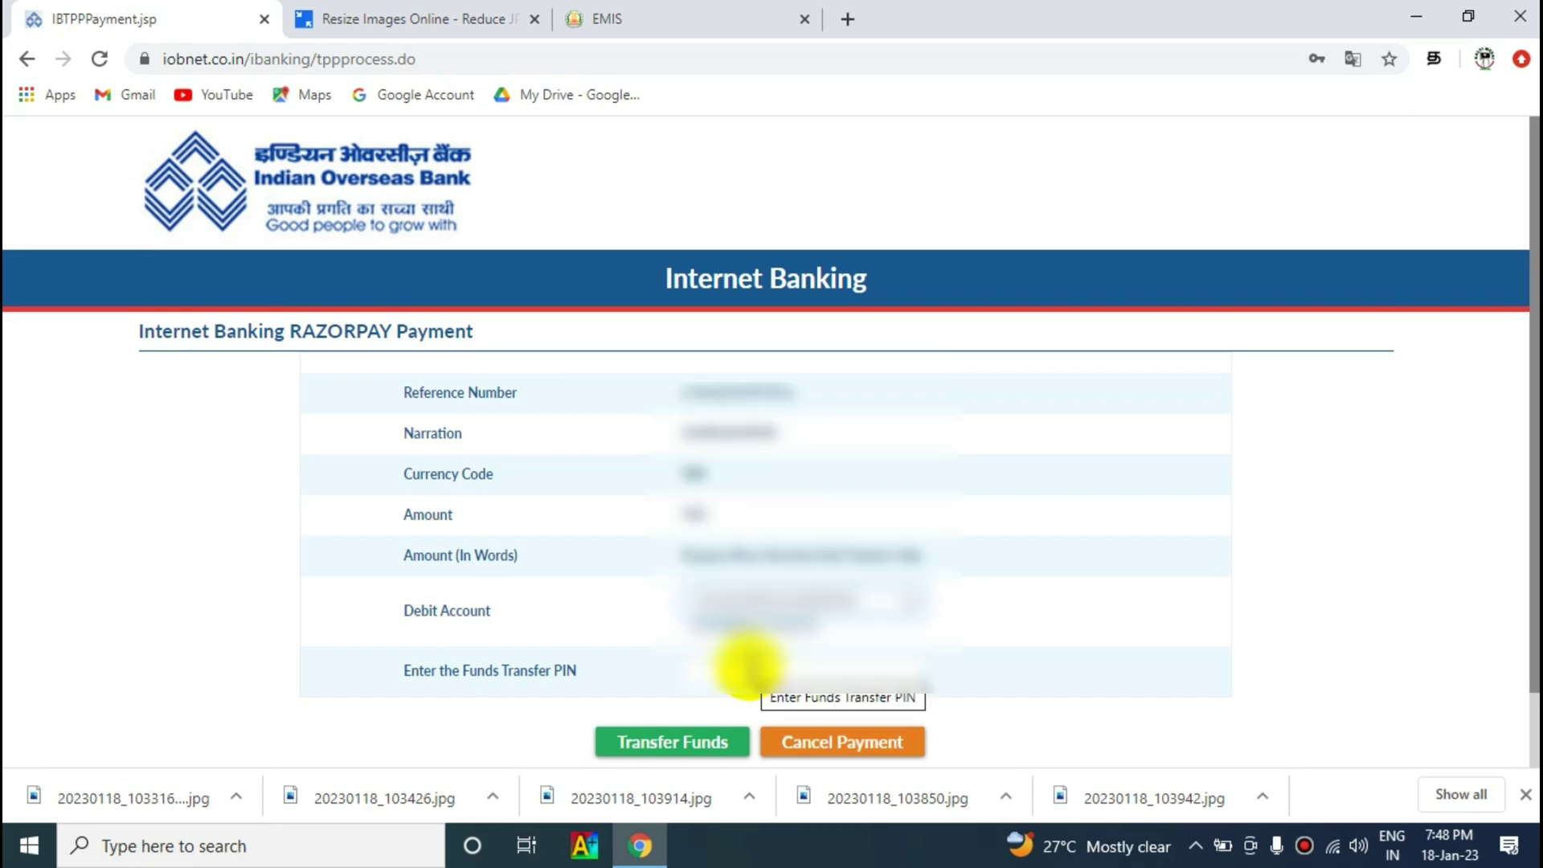
{"action": "left_click", "coordinate": [746, 667]}
{"action": "key", "text": "Escape"}
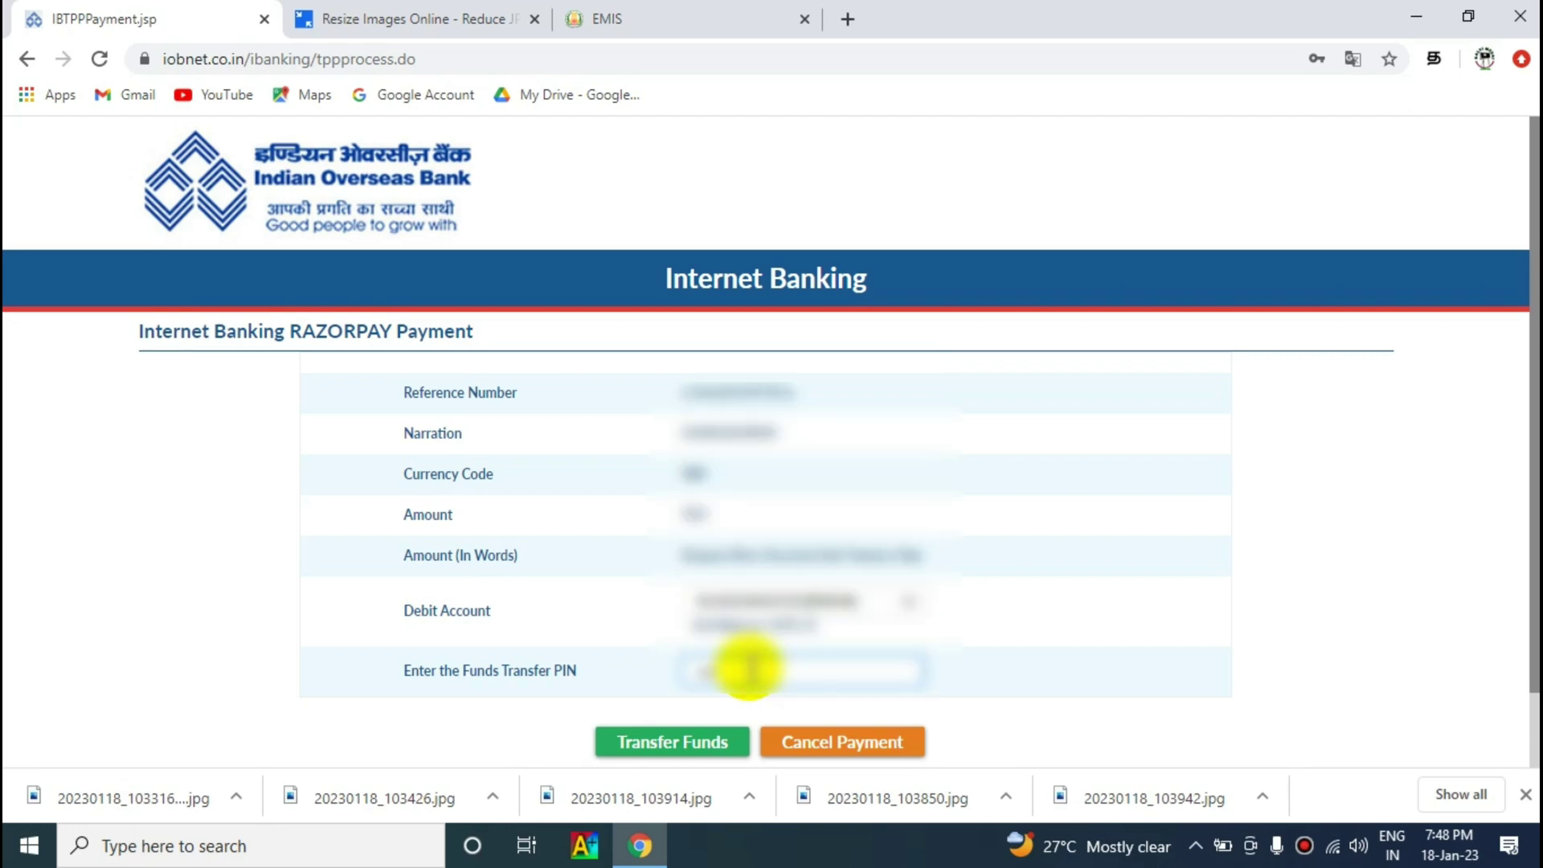
{"action": "left_click", "coordinate": [667, 746]}
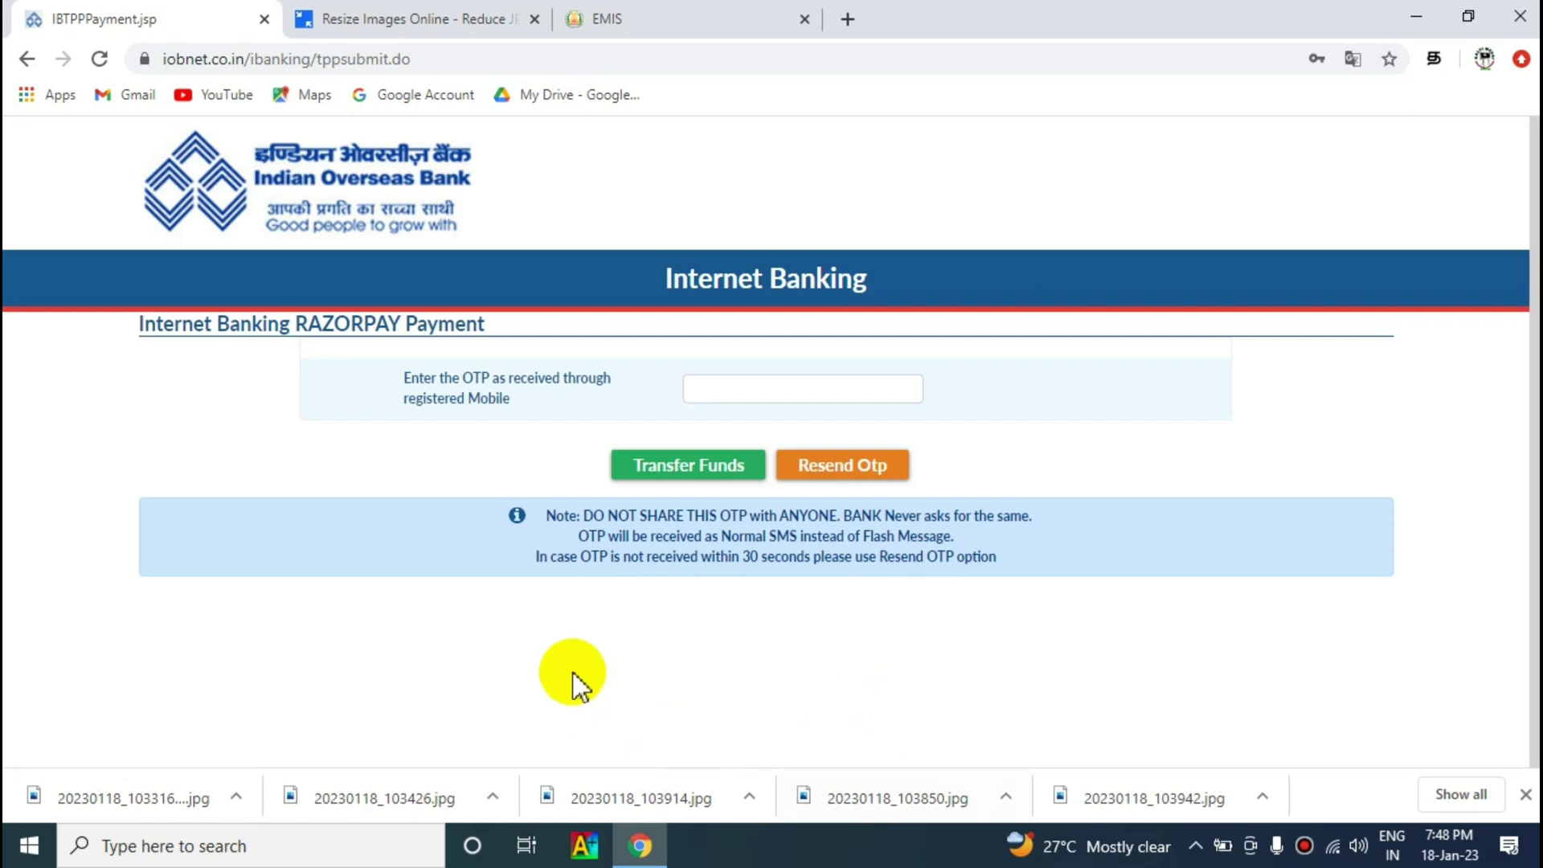
Step: Enter the OTP received on the registered mobile and submit it to complete the fund transfer
{"action": "left_click", "coordinate": [706, 389]}
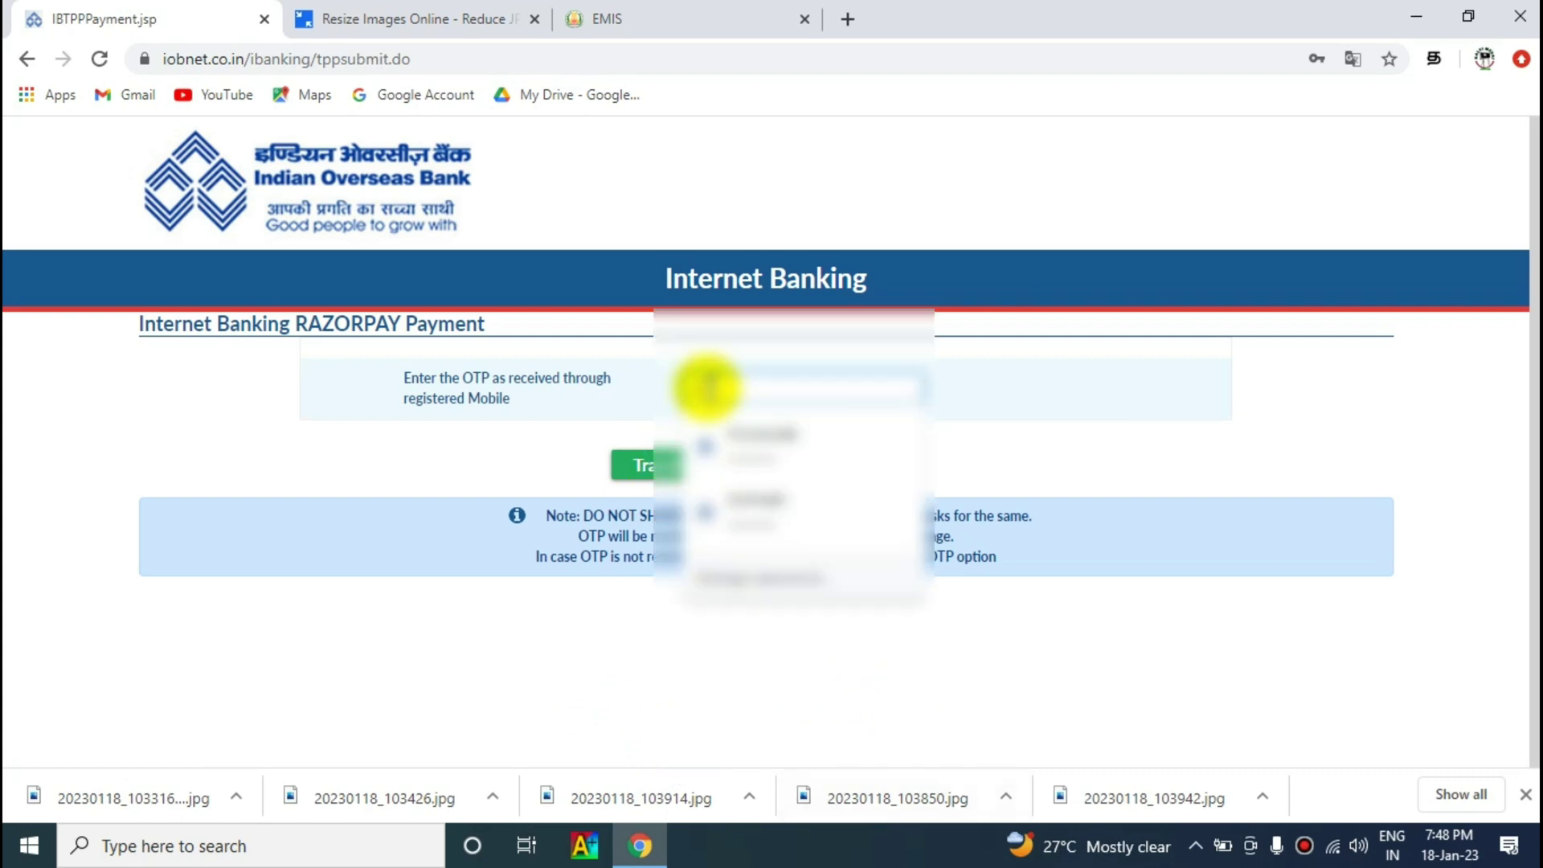
{"action": "left_click", "coordinate": [408, 460]}
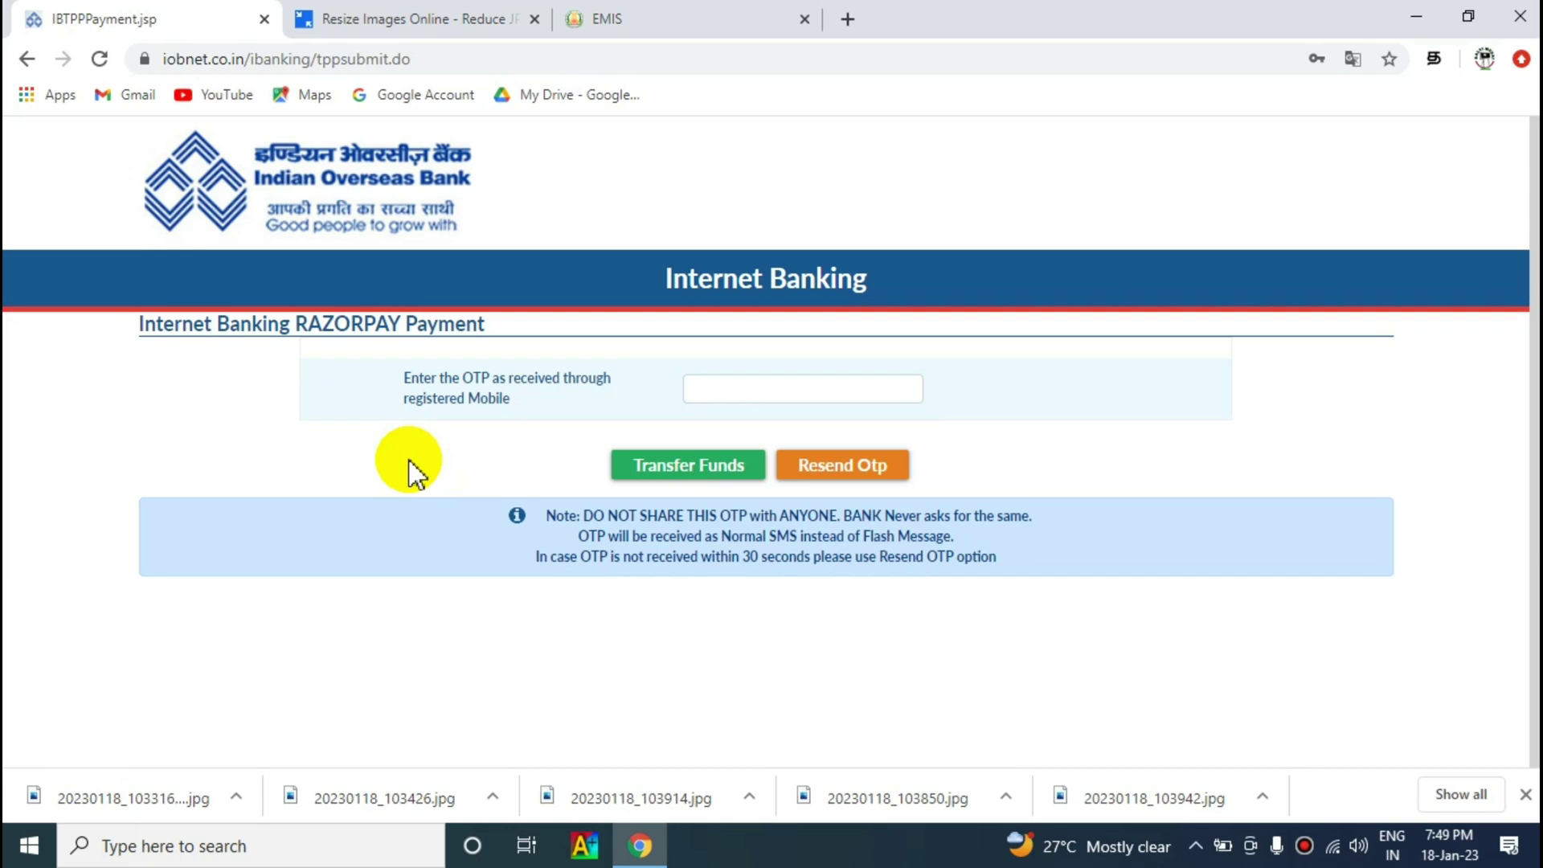
{"action": "left_click", "coordinate": [717, 388]}
{"action": "key", "text": "ctrl+v"}
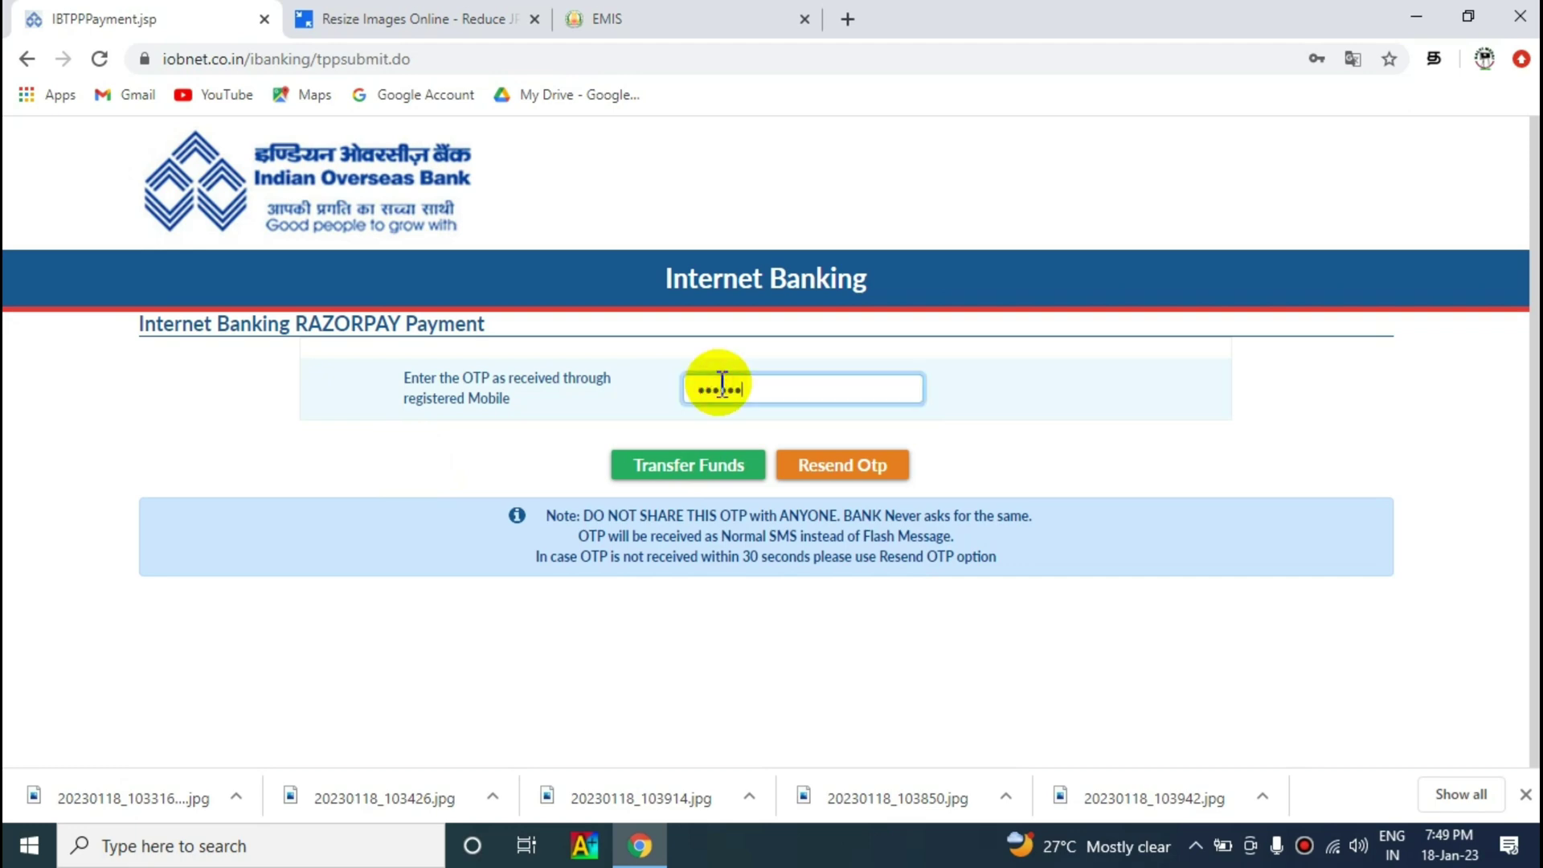
{"action": "left_click", "coordinate": [695, 475]}
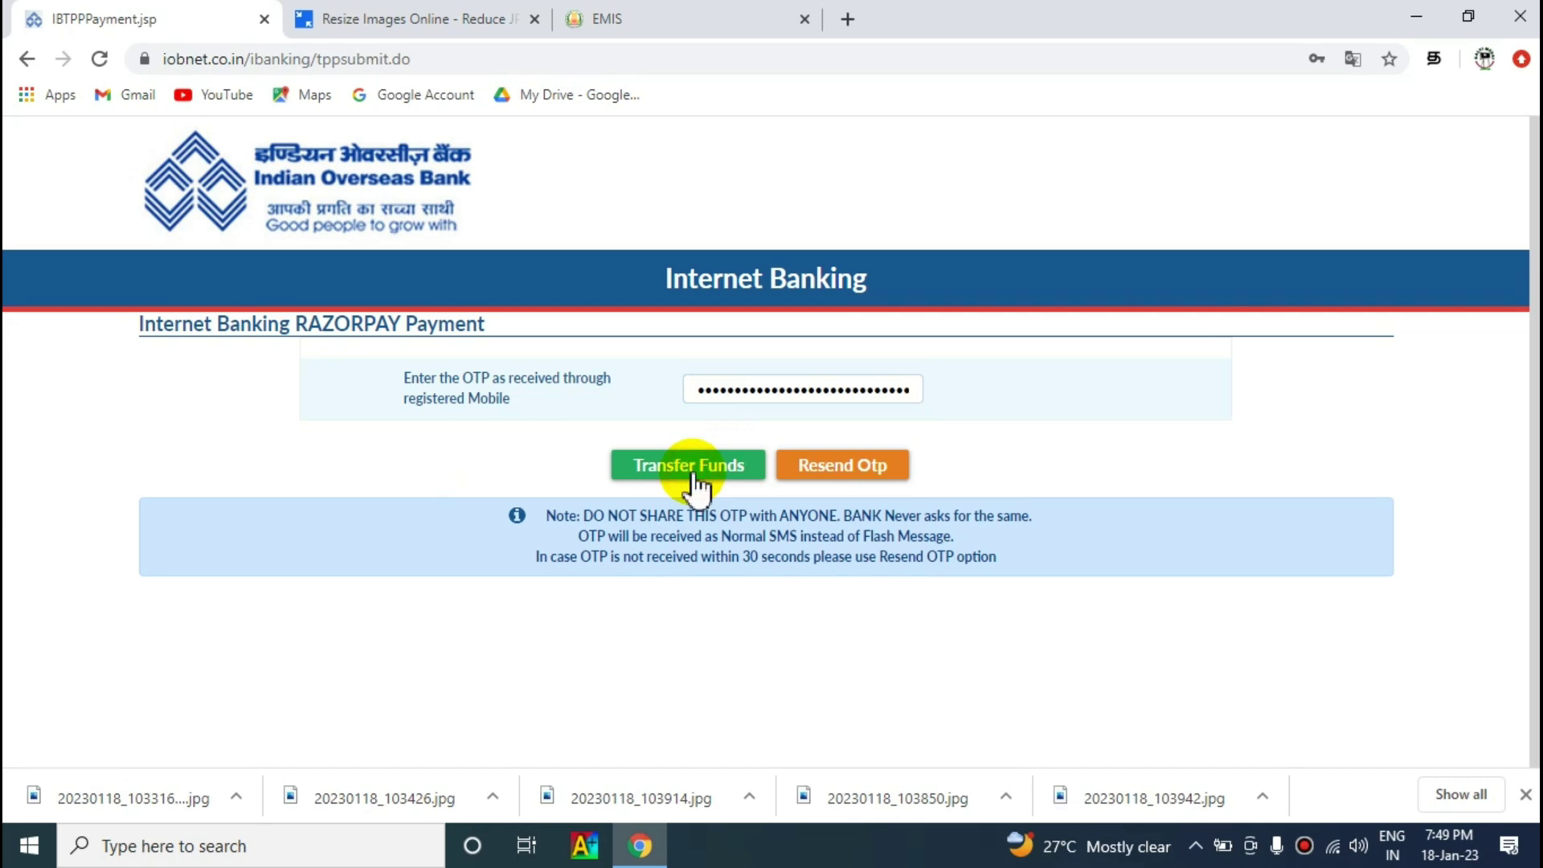